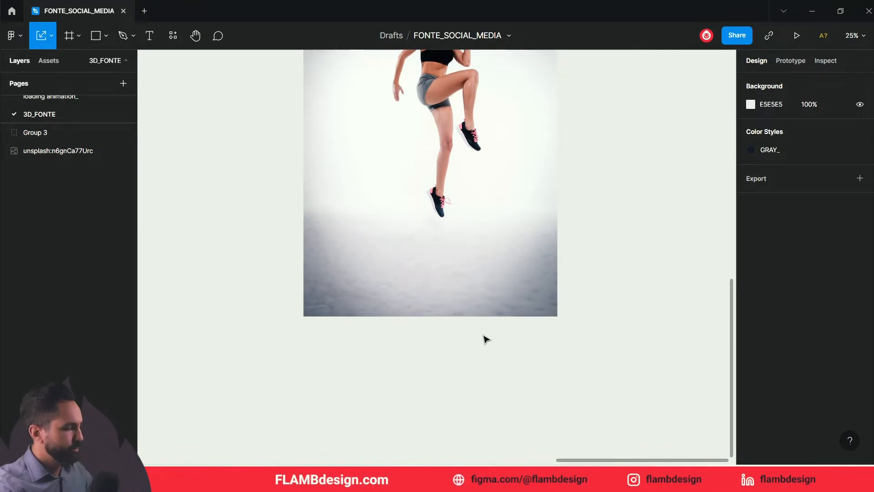
Add the text LIMITE below the photo of the jumping woman.
{"action": "key", "text": "t"}
{"action": "left_click", "coordinate": [445, 340]}
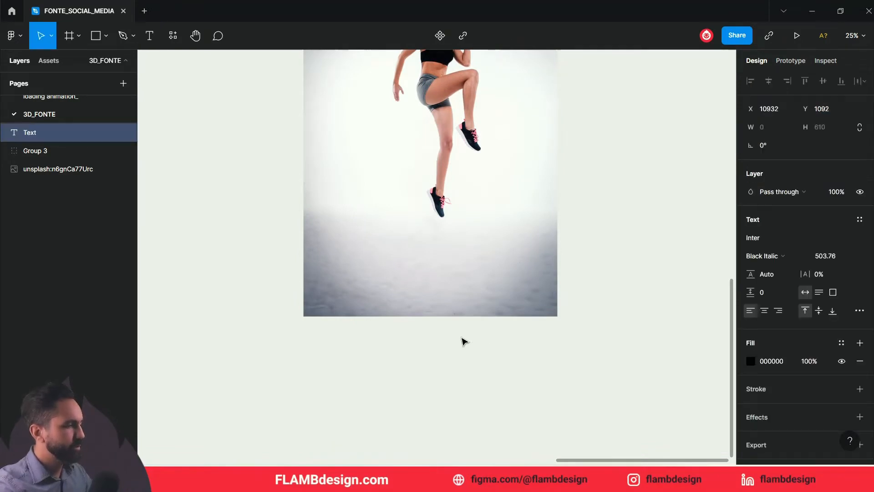
{"action": "type", "text": "L"}
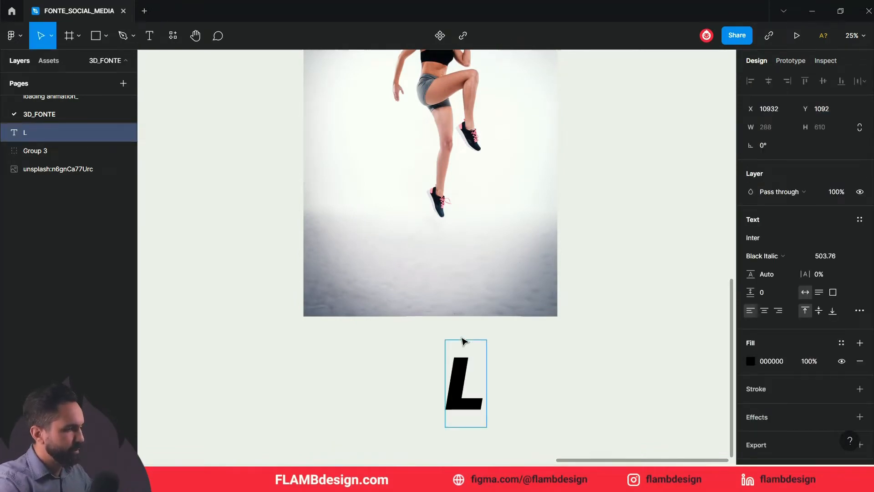
{"action": "type", "text": "IMITE"}
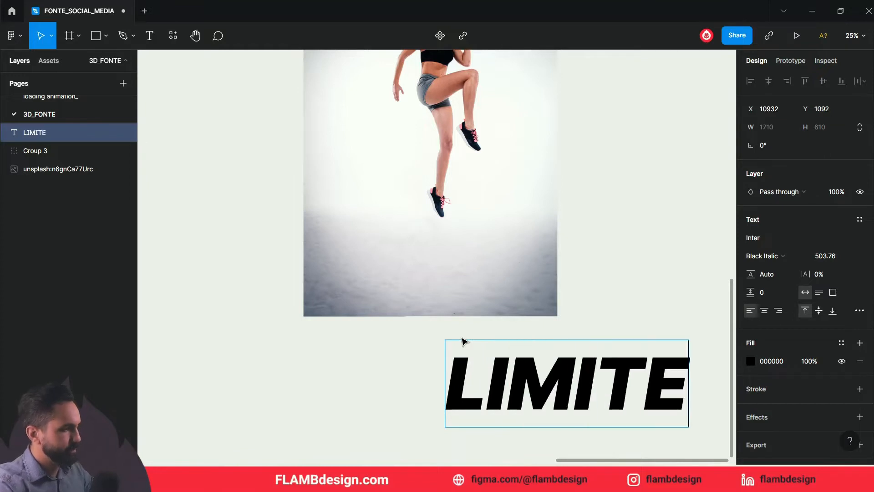
{"action": "key", "text": "Escape"}
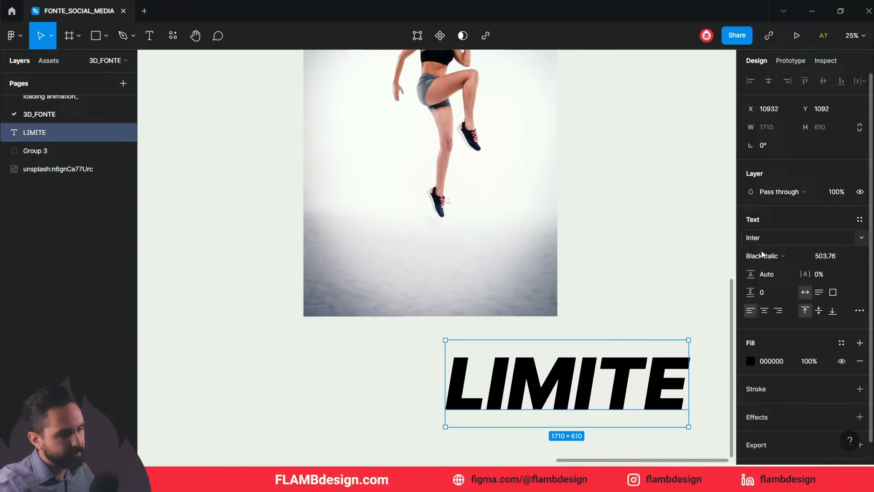
{"action": "left_click", "coordinate": [680, 303]}
Move the LIMITE text onto the photo, centred across the woman's lower legs.
{"action": "left_click_drag", "start_coordinate": [581, 377], "coordinate": [462, 383]}
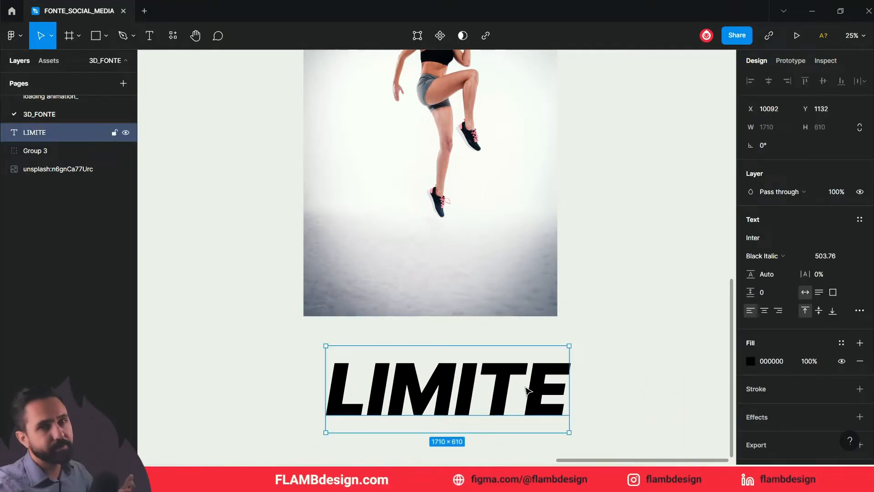
{"action": "scroll", "coordinate": [528, 392], "scroll_direction": "up", "scroll_amount": 1}
{"action": "left_click_drag", "start_coordinate": [498, 410], "coordinate": [478, 206]}
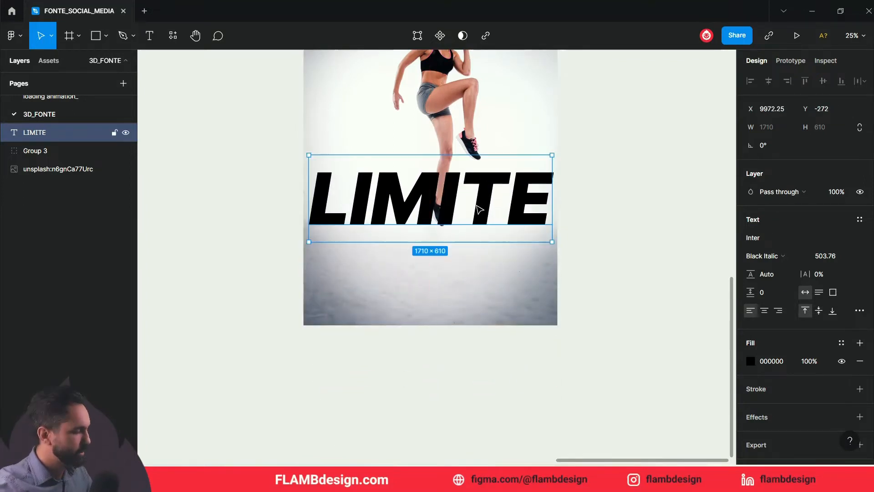
{"action": "scroll", "coordinate": [487, 237], "scroll_direction": "up", "scroll_amount": 2}
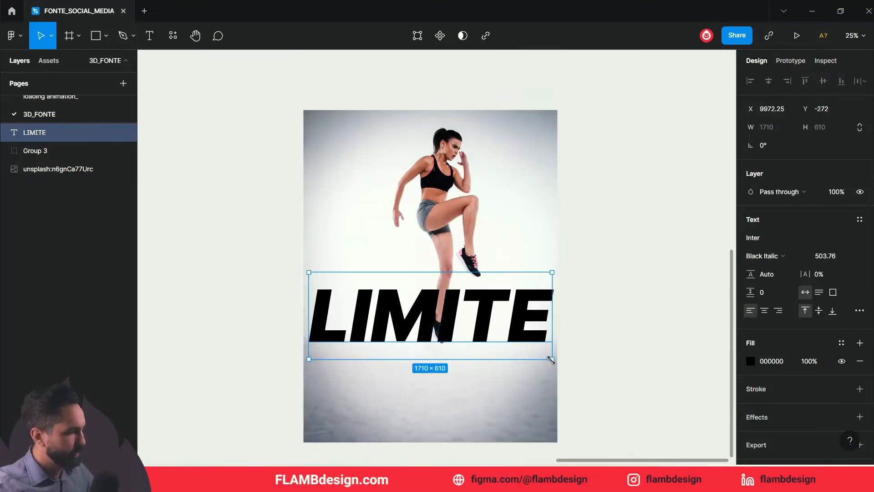
{"action": "left_click_drag", "start_coordinate": [491, 296], "coordinate": [492, 278]}
{"action": "scroll", "coordinate": [487, 276], "scroll_direction": "up", "scroll_amount": 5}
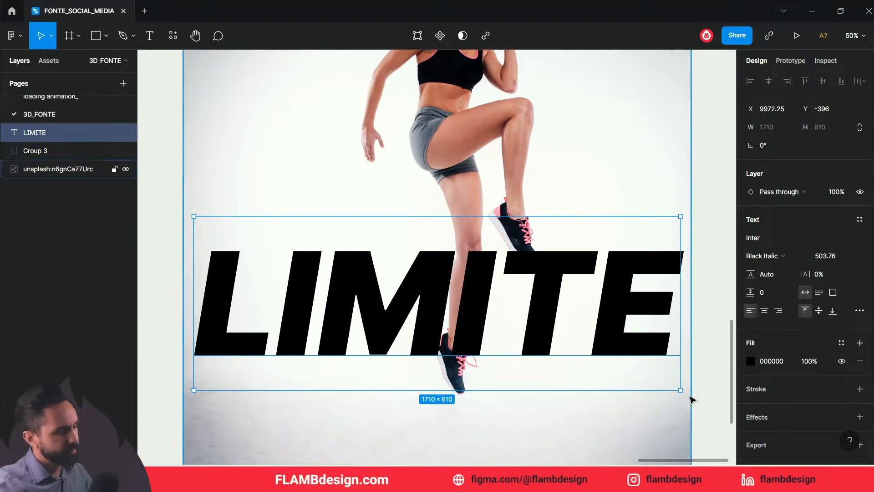
Rotate the LIMITE text to about 9.24° so it rises to the right, and recentre it within the photo.
{"action": "left_click_drag", "start_coordinate": [684, 391], "coordinate": [689, 354]}
{"action": "left_click_drag", "start_coordinate": [623, 323], "coordinate": [641, 324]}
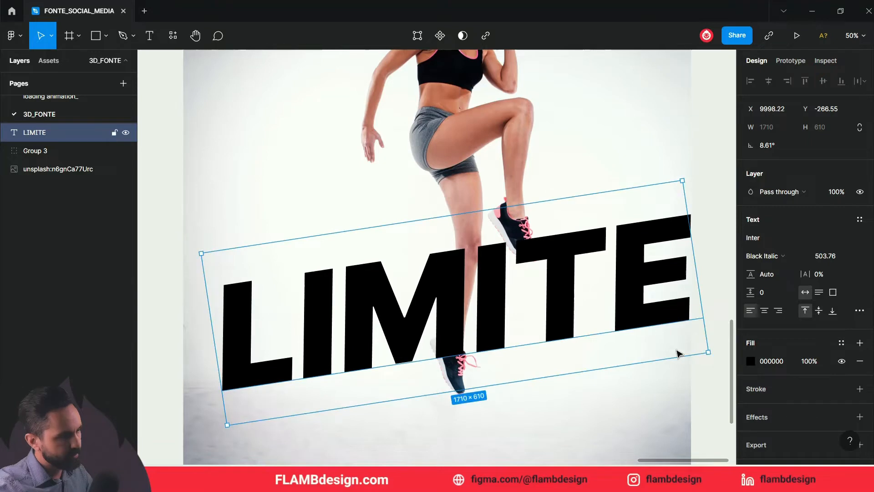
{"action": "left_click_drag", "start_coordinate": [711, 358], "coordinate": [712, 355]}
{"action": "left_click", "coordinate": [714, 367]}
{"action": "mouse_move", "coordinate": [554, 318]}
{"action": "left_mouse_down"}
{"action": "mouse_move", "coordinate": [547, 332]}
{"action": "mouse_move", "coordinate": [541, 317]}
{"action": "left_mouse_up"}
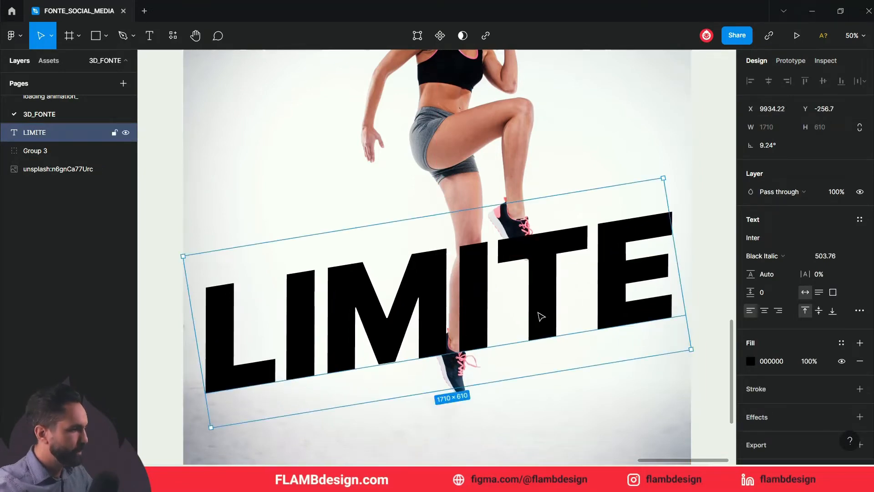
{"action": "left_click", "coordinate": [702, 277]}
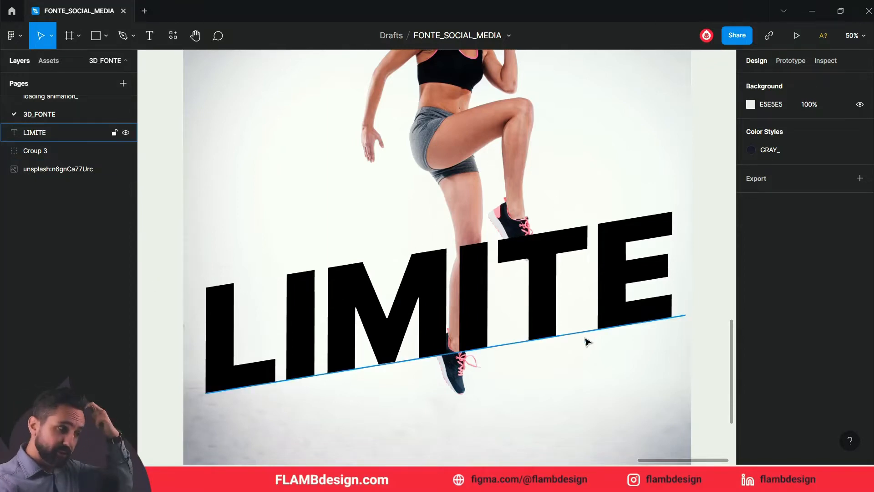
Set the LIMITE text layer's opacity to 50%.
{"action": "left_click", "coordinate": [539, 308]}
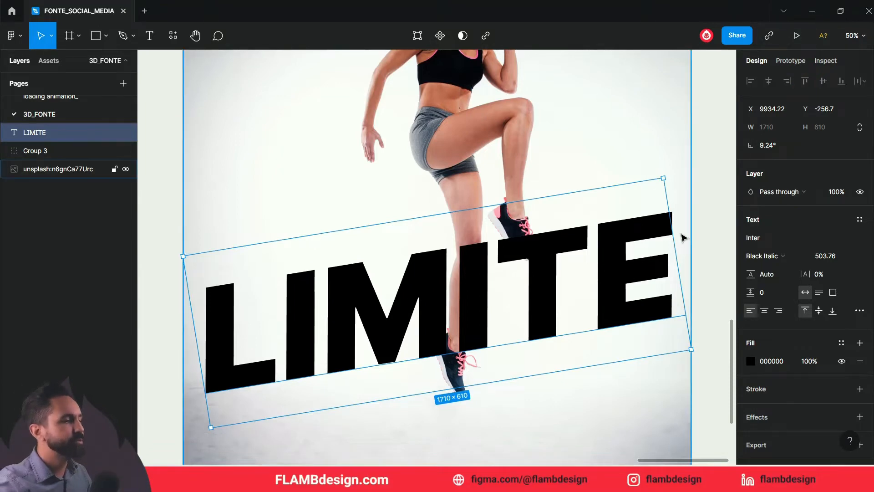
{"action": "left_click", "coordinate": [699, 248]}
{"action": "left_click", "coordinate": [634, 247]}
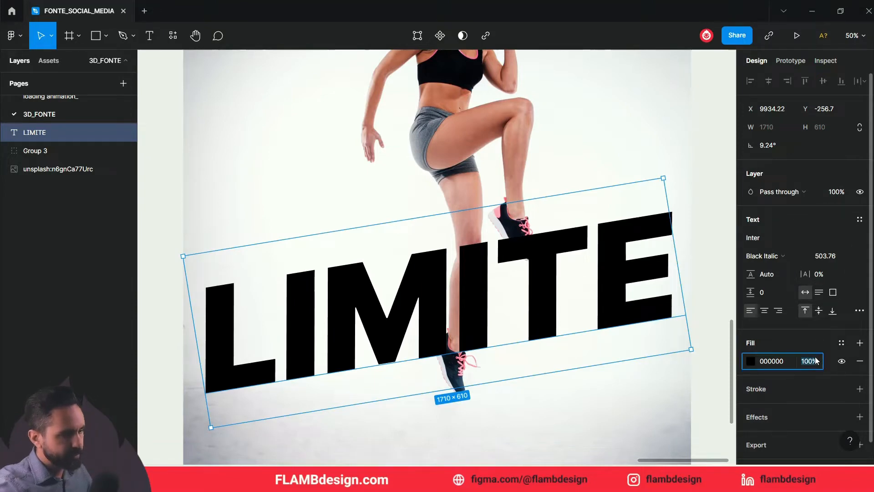
{"action": "left_click", "coordinate": [830, 194]}
{"action": "type", "text": "50"}
{"action": "key", "text": "Return"}
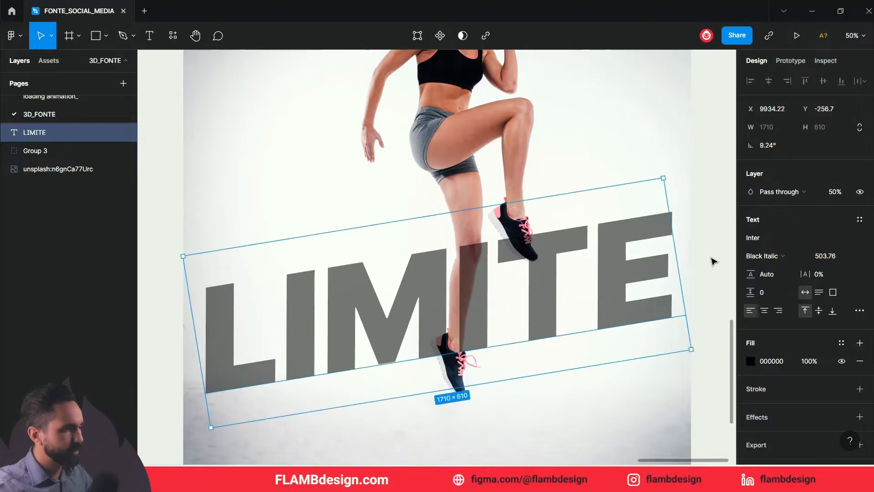
{"action": "left_click", "coordinate": [713, 260]}
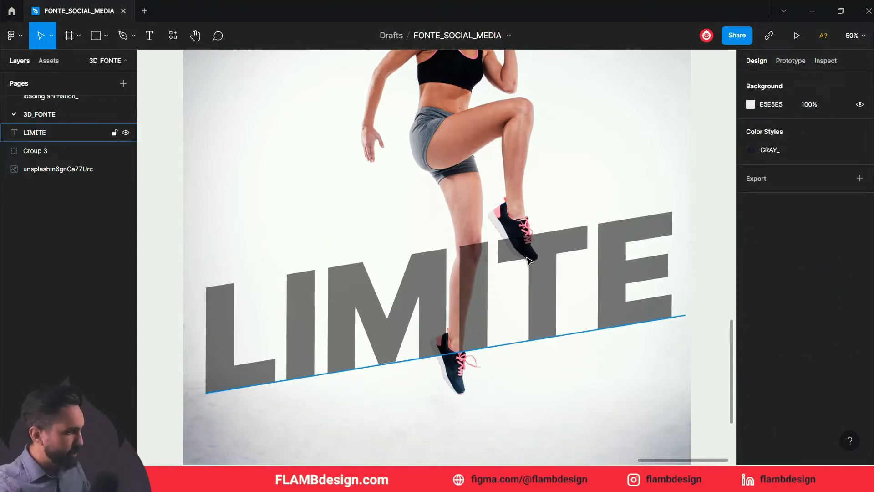
Move the LIMITE text down to about Y -223.7 so the top of the T meets the raised shoe just below its laces.
{"action": "left_click", "coordinate": [539, 278]}
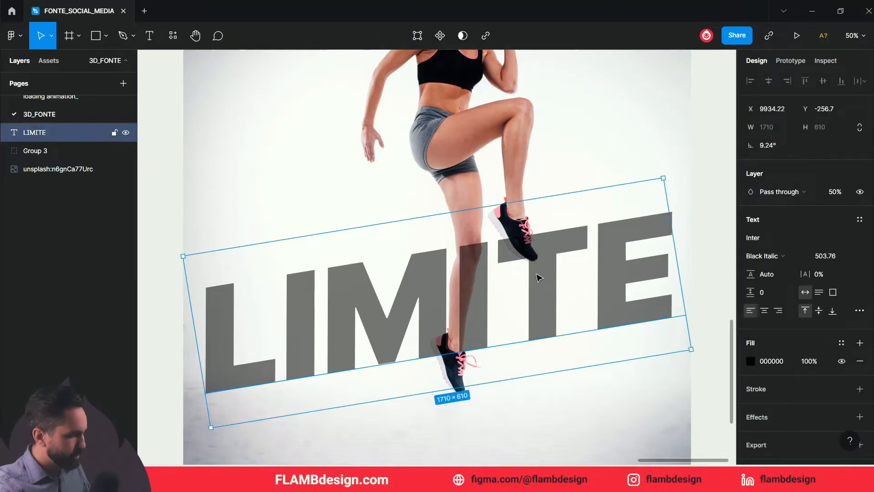
{"action": "scroll", "coordinate": [539, 278], "scroll_direction": "up", "scroll_amount": 5}
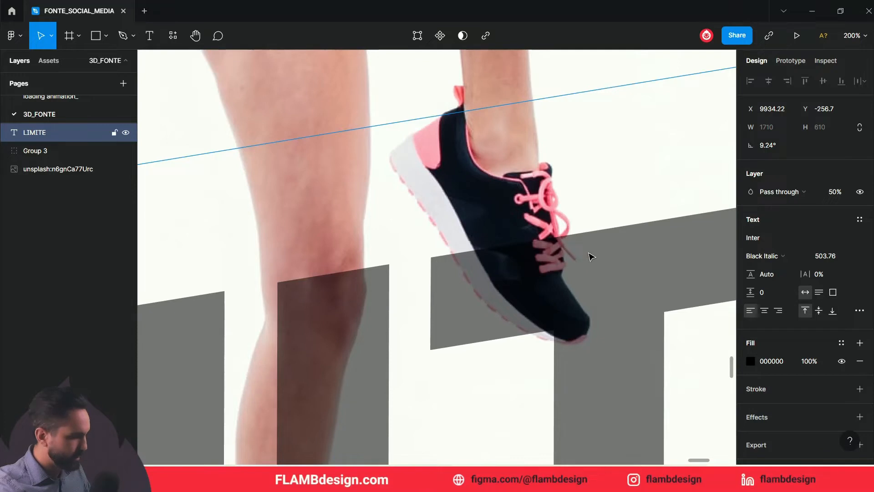
{"action": "left_click_drag", "start_coordinate": [590, 257], "coordinate": [591, 297]}
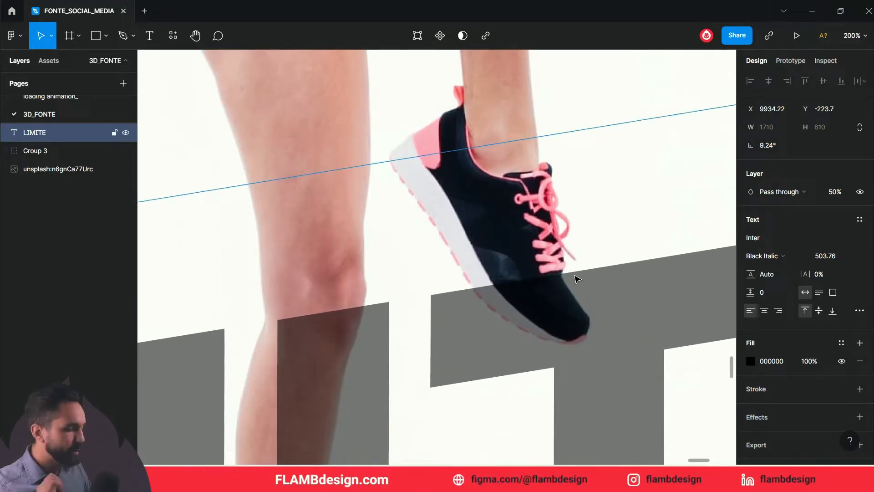
{"action": "key", "text": "ctrl+minus"}
{"action": "key", "text": "ctrl+minus"}
{"action": "key", "text": "ctrl+minus"}
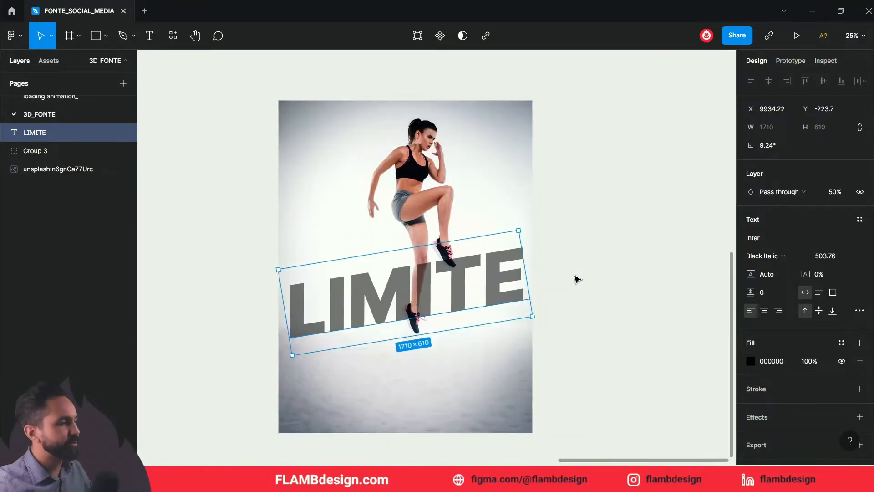
{"action": "left_click", "coordinate": [576, 277]}
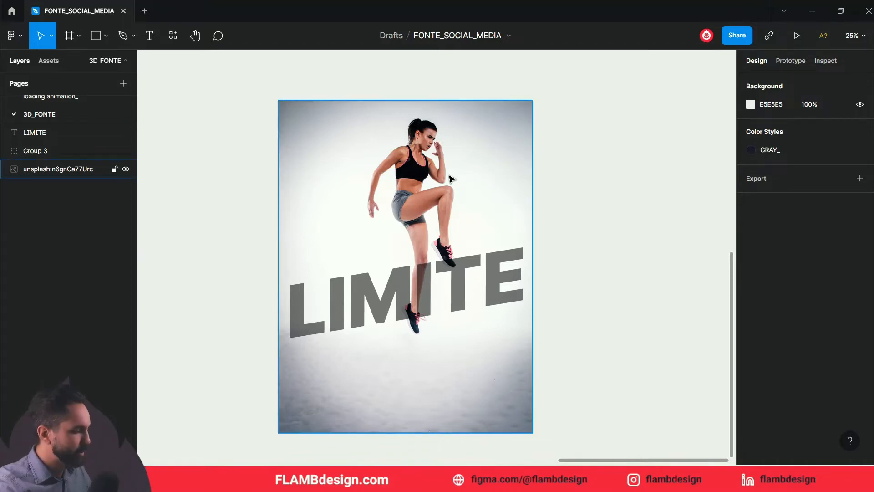
Examine the woman's head, hair and shoulders up close against the photo background.
{"action": "scroll", "coordinate": [450, 176], "scroll_direction": "up", "scroll_amount": 10}
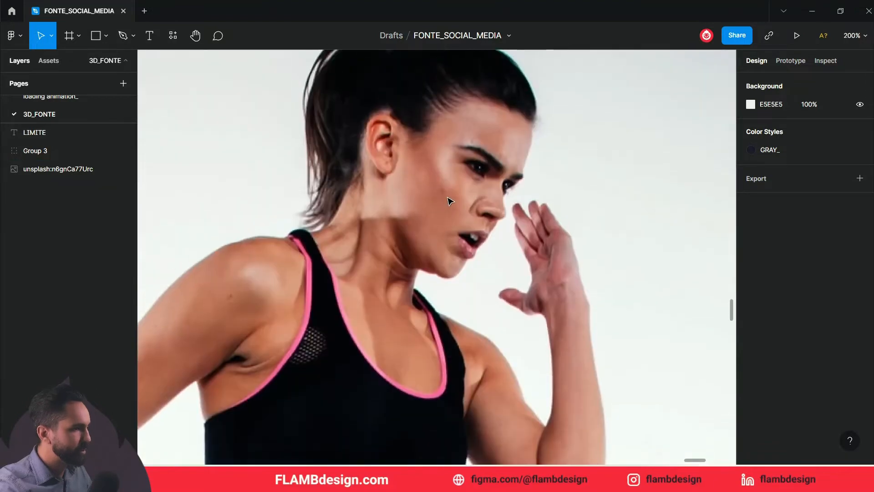
{"action": "scroll", "coordinate": [450, 201], "scroll_direction": "up", "scroll_amount": 3}
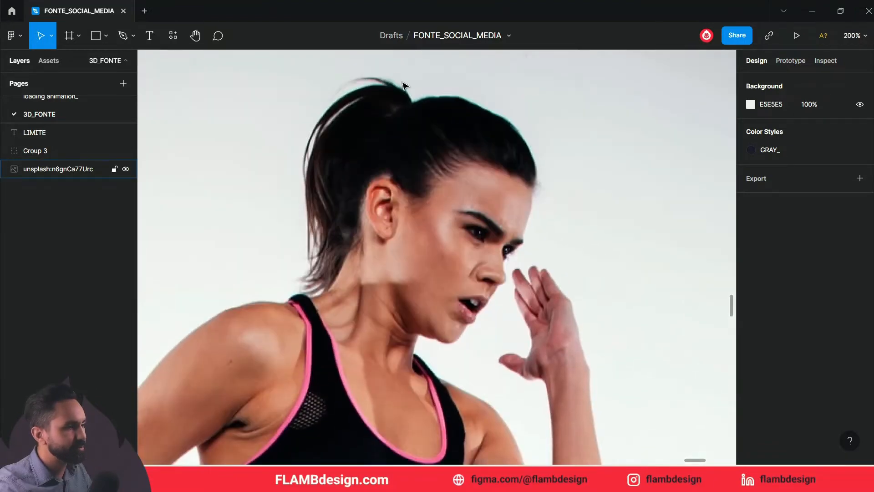
{"action": "scroll", "coordinate": [508, 321], "scroll_direction": "down", "scroll_amount": 2}
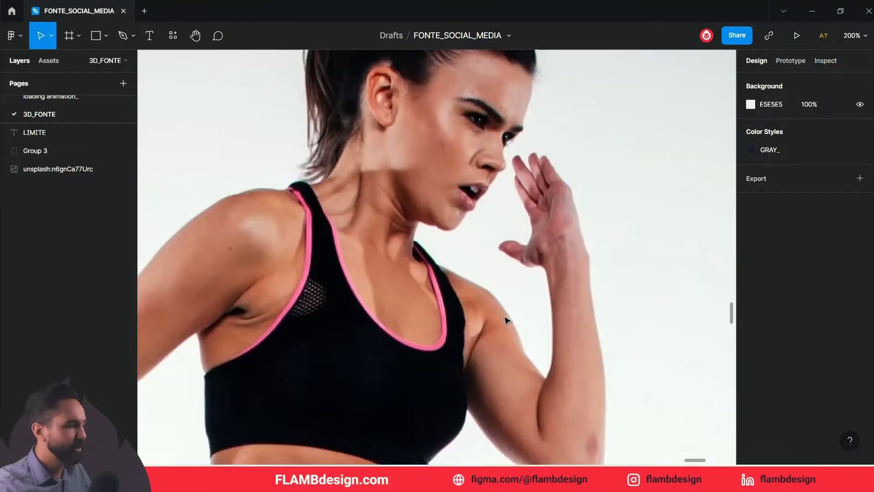
{"action": "key", "text": "ctrl+minus"}
{"action": "key", "text": "ctrl+minus"}
{"action": "key", "text": "ctrl+minus"}
{"action": "key", "text": "ctrl+minus"}
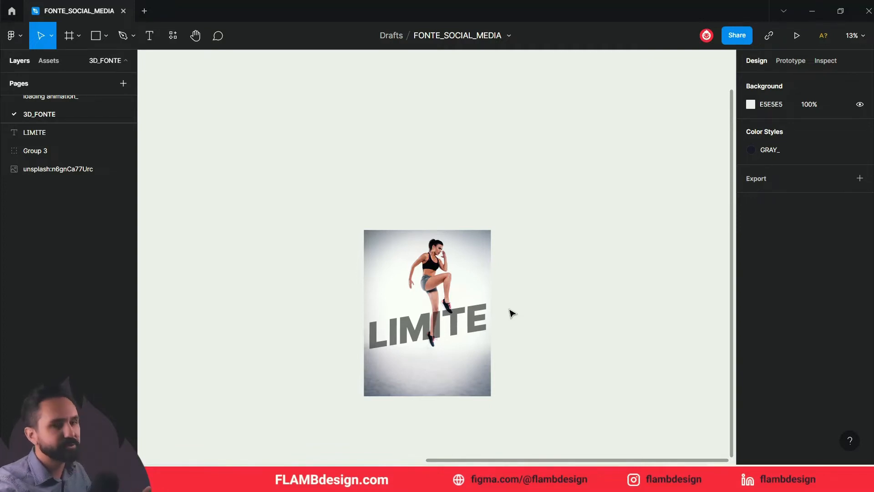
Start a Pen path on the raised shoe, from the lowest lace to the front edge where the T begins to cover it.
{"action": "left_click", "coordinate": [445, 315]}
{"action": "left_click", "coordinate": [445, 315]}
{"action": "key", "text": "z"}
{"action": "left_click", "coordinate": [480, 285]}
{"action": "left_click", "coordinate": [433, 303]}
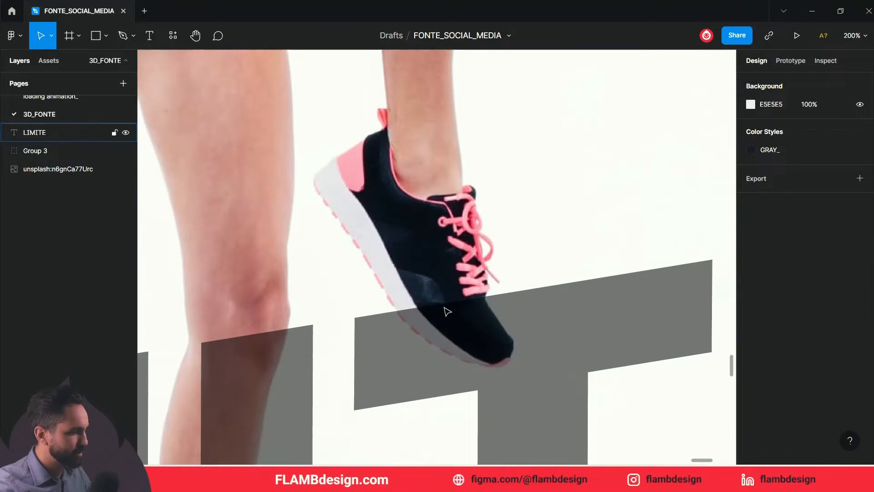
{"action": "key", "text": "z"}
{"action": "left_click", "coordinate": [454, 289]}
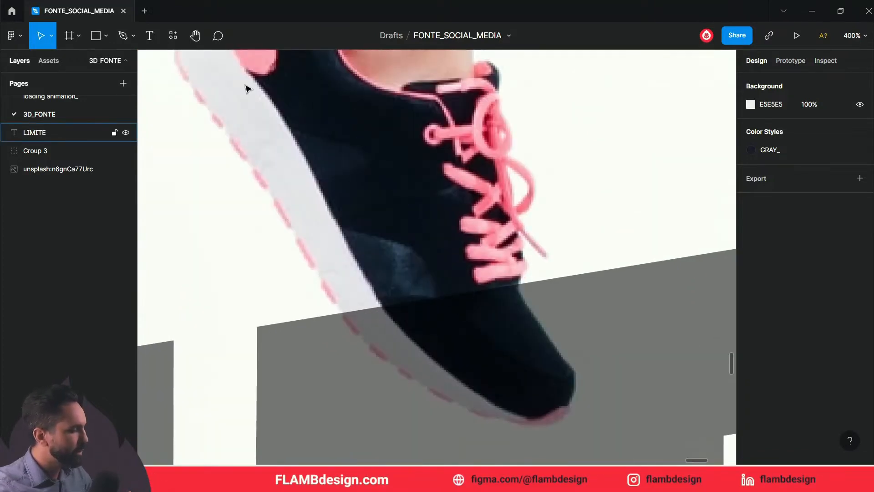
{"action": "left_click", "coordinate": [123, 36]}
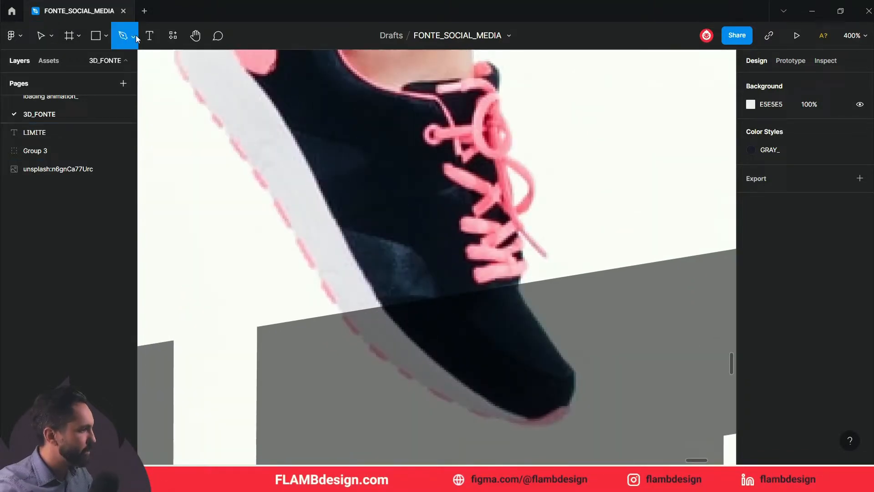
{"action": "left_click", "coordinate": [134, 38]}
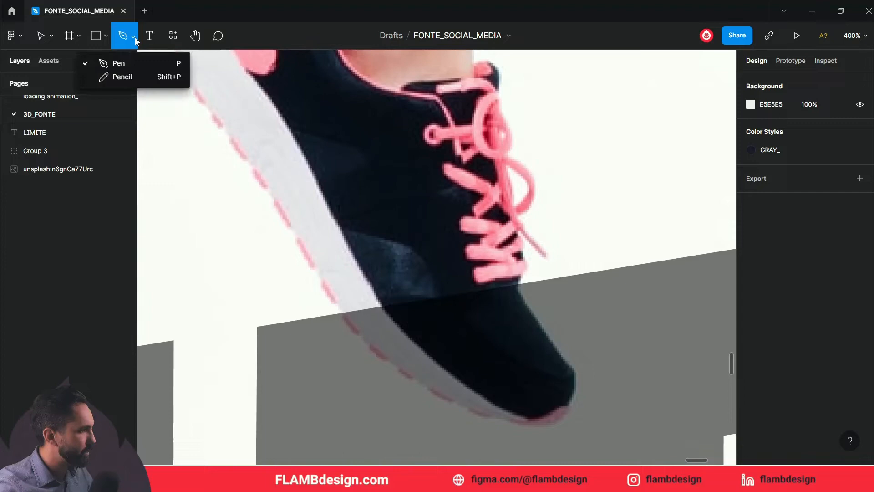
{"action": "left_click", "coordinate": [113, 63]}
{"action": "key", "text": "z"}
{"action": "left_click", "coordinate": [535, 293]}
{"action": "key", "text": "space"}
{"action": "left_click_drag", "start_coordinate": [518, 277], "coordinate": [516, 190]}
{"action": "left_click", "coordinate": [515, 189]}
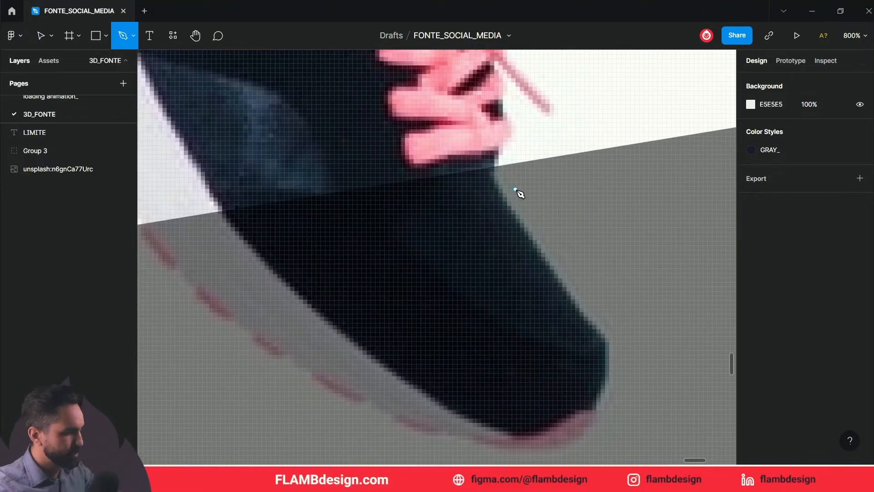
{"action": "left_click", "coordinate": [499, 143]}
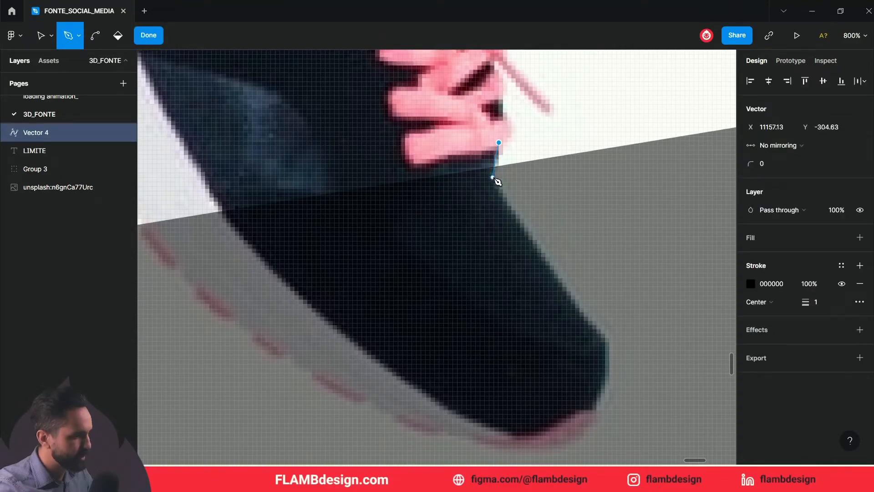
{"action": "left_click_drag", "start_coordinate": [492, 172], "coordinate": [564, 284]}
{"action": "left_click_drag", "start_coordinate": [564, 285], "coordinate": [576, 299]}
{"action": "key", "text": "ctrl+z"}
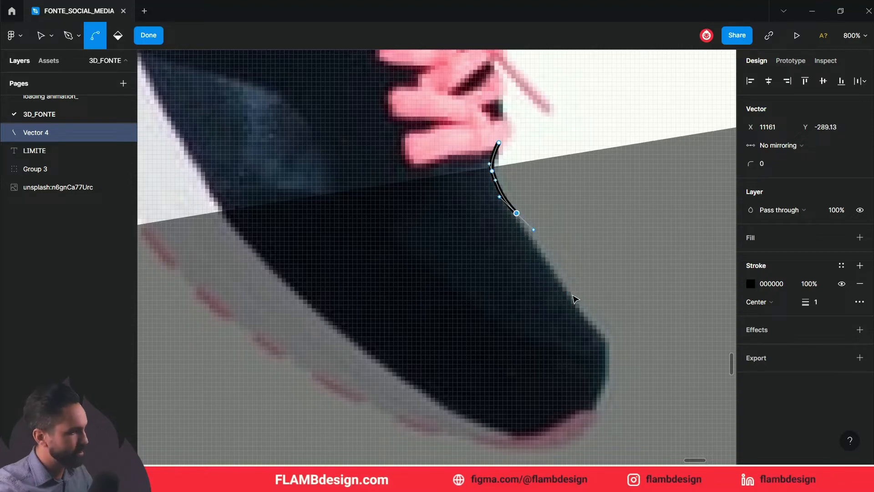
{"action": "key", "text": "ctrl+z"}
Continue the Pen path down the raised shoe's front edge and around the tip of the toe.
{"action": "left_click_drag", "start_coordinate": [513, 215], "coordinate": [533, 237]}
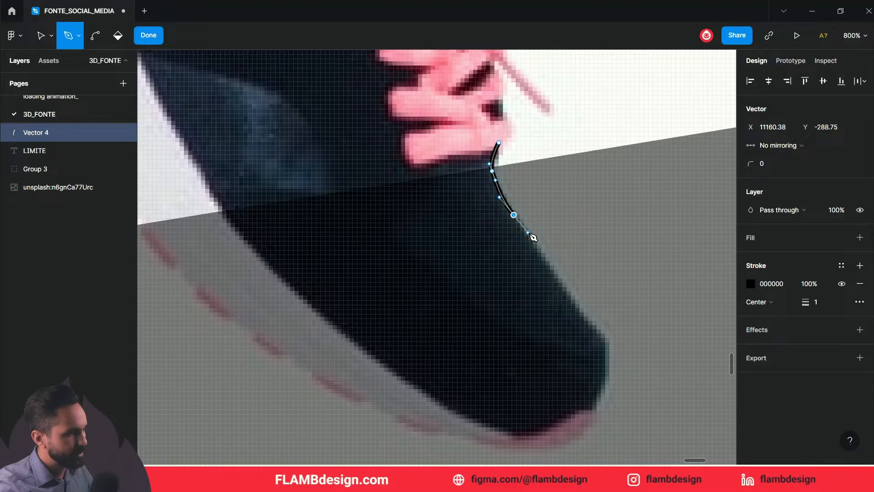
{"action": "left_click_drag", "start_coordinate": [560, 280], "coordinate": [579, 299]}
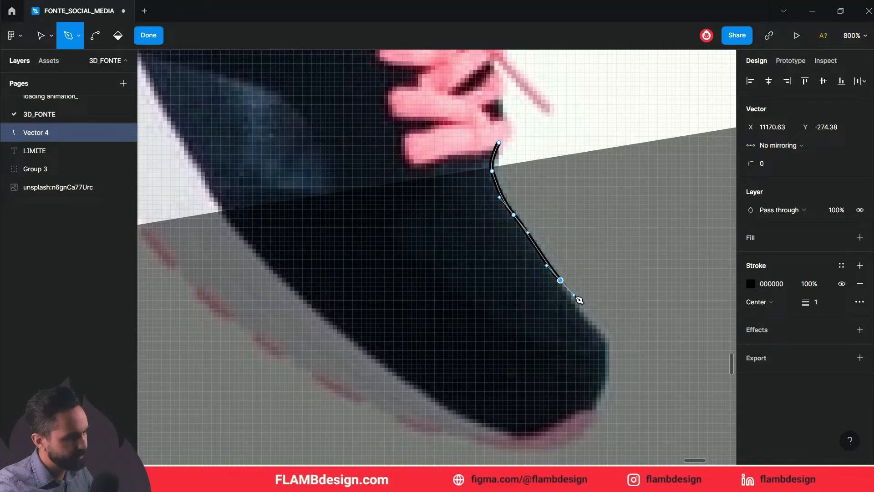
{"action": "left_click_drag", "start_coordinate": [606, 340], "coordinate": [636, 292]}
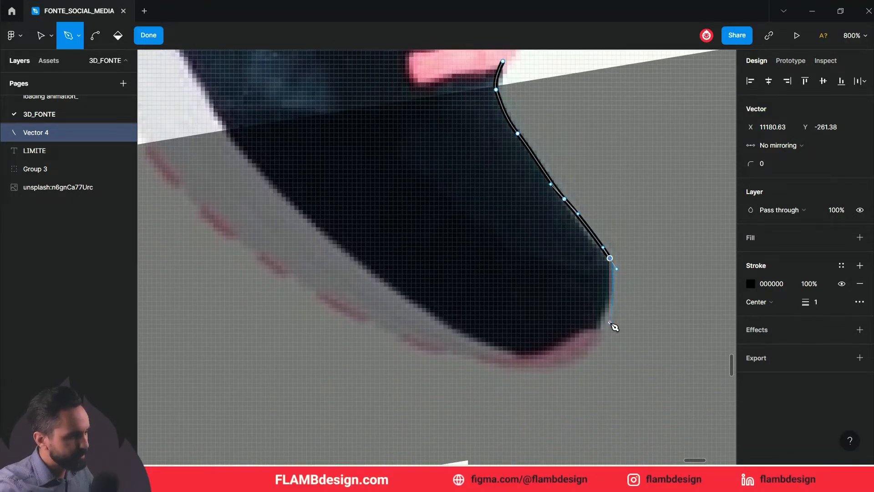
{"action": "mouse_move", "coordinate": [611, 316]}
{"action": "left_mouse_down"}
{"action": "mouse_move", "coordinate": [601, 341]}
{"action": "mouse_move", "coordinate": [602, 330]}
{"action": "left_mouse_up"}
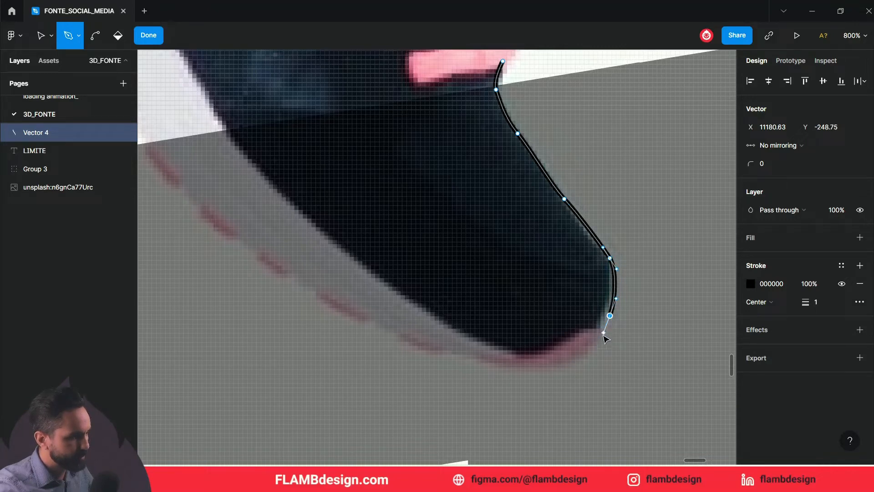
{"action": "left_click", "coordinate": [604, 332]}
Curve the path around the pink toe cap and along the underside to the first tread notch.
{"action": "left_click_drag", "start_coordinate": [595, 349], "coordinate": [587, 355]}
{"action": "left_click_drag", "start_coordinate": [523, 368], "coordinate": [480, 358]}
{"action": "left_click", "coordinate": [477, 357]}
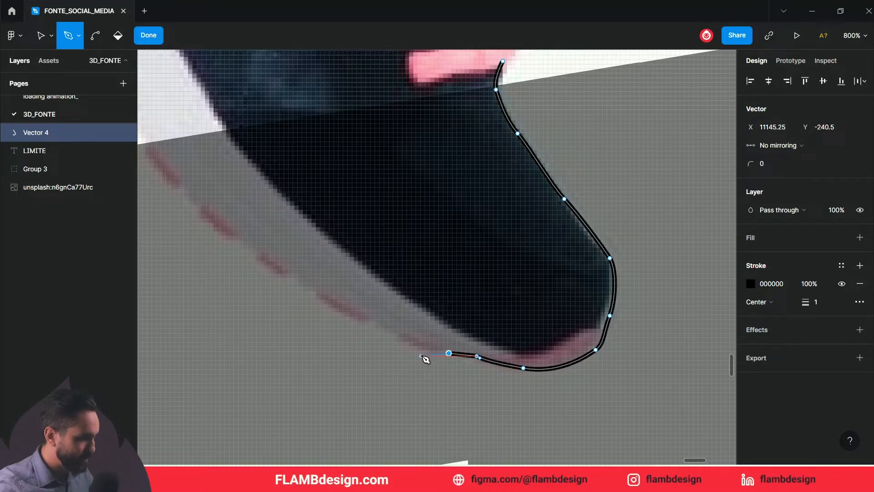
{"action": "left_click_drag", "start_coordinate": [420, 353], "coordinate": [389, 330]}
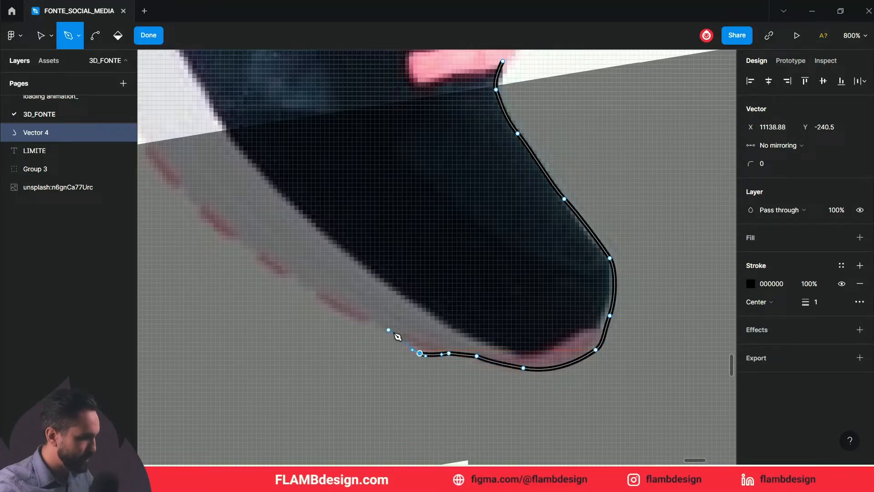
Trace the stepped tread notches along the shoe's sole, from the toe back up past the T's upper edge.
{"action": "left_click", "coordinate": [395, 339]}
{"action": "left_click", "coordinate": [388, 327]}
{"action": "left_click", "coordinate": [373, 318]}
{"action": "left_click_drag", "start_coordinate": [336, 285], "coordinate": [508, 335]}
{"action": "left_click", "coordinate": [523, 368]}
{"action": "left_click", "coordinate": [488, 349]}
{"action": "left_click", "coordinate": [487, 341]}
{"action": "left_click", "coordinate": [464, 323]}
{"action": "left_click", "coordinate": [453, 323]}
{"action": "left_click", "coordinate": [427, 306]}
{"action": "left_click", "coordinate": [428, 299]}
{"action": "left_click", "coordinate": [409, 286]}
{"action": "left_click", "coordinate": [393, 286]}
{"action": "left_click", "coordinate": [370, 256]}
{"action": "left_click", "coordinate": [371, 248]}
{"action": "left_click", "coordinate": [356, 232]}
{"action": "left_click", "coordinate": [345, 236]}
{"action": "left_click", "coordinate": [320, 208]}
{"action": "left_click", "coordinate": [320, 187]}
{"action": "left_click", "coordinate": [309, 173]}
{"action": "left_click", "coordinate": [297, 173]}
{"action": "left_click", "coordinate": [279, 146]}
{"action": "left_click", "coordinate": [280, 125]}
{"action": "left_click", "coordinate": [271, 116]}
Close the path with a straight edge across the shoe back to its starting point at the lowest lace.
{"action": "left_click", "coordinate": [675, 111]}
{"action": "key", "text": "space"}
{"action": "left_click_drag", "start_coordinate": [616, 147], "coordinate": [449, 128]}
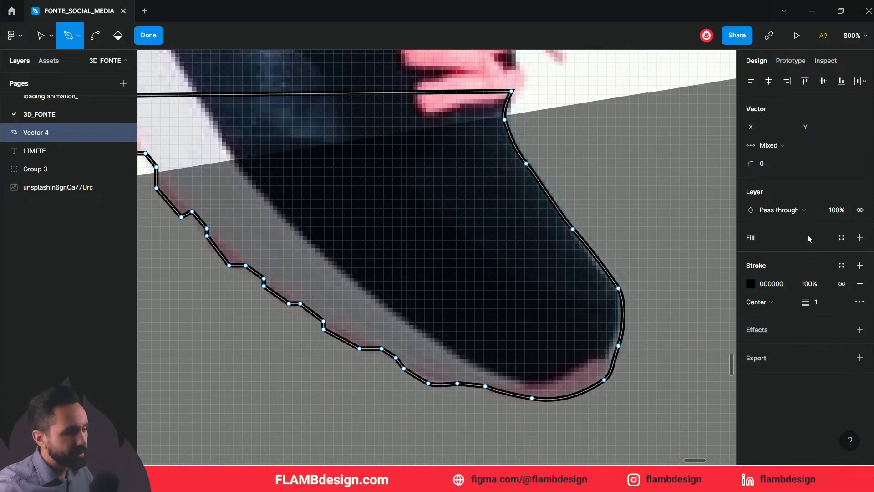
Add a fill to the traced shoe shape, remove its stroke and finish vector editing.
{"action": "left_click", "coordinate": [860, 238]}
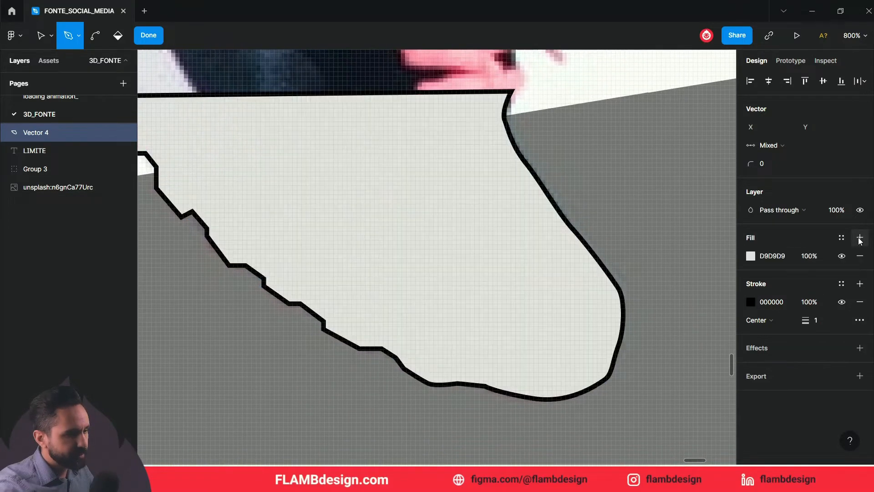
{"action": "left_click", "coordinate": [861, 302]}
{"action": "scroll", "coordinate": [614, 306], "scroll_direction": "up", "scroll_amount": 1}
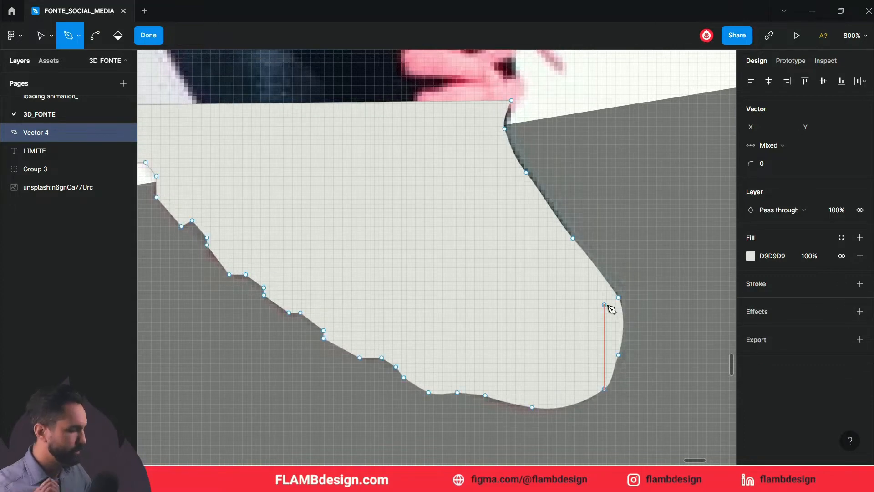
{"action": "key", "text": "shift+0"}
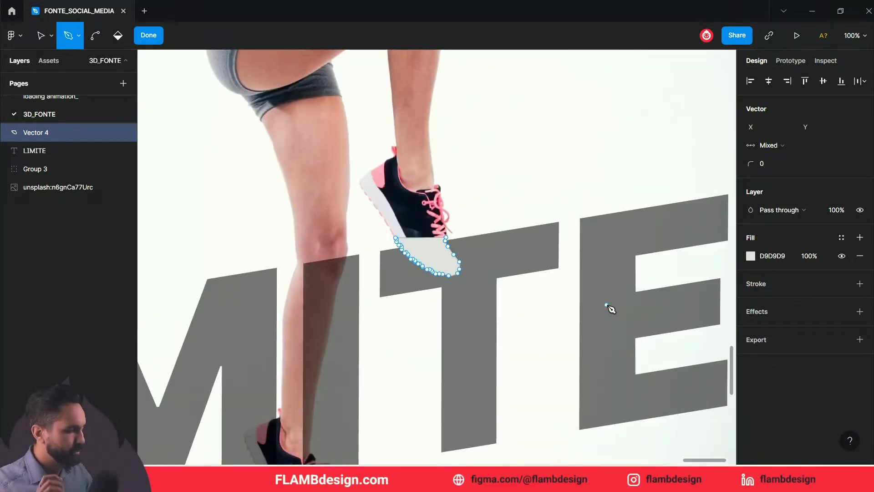
{"action": "key", "text": "v"}
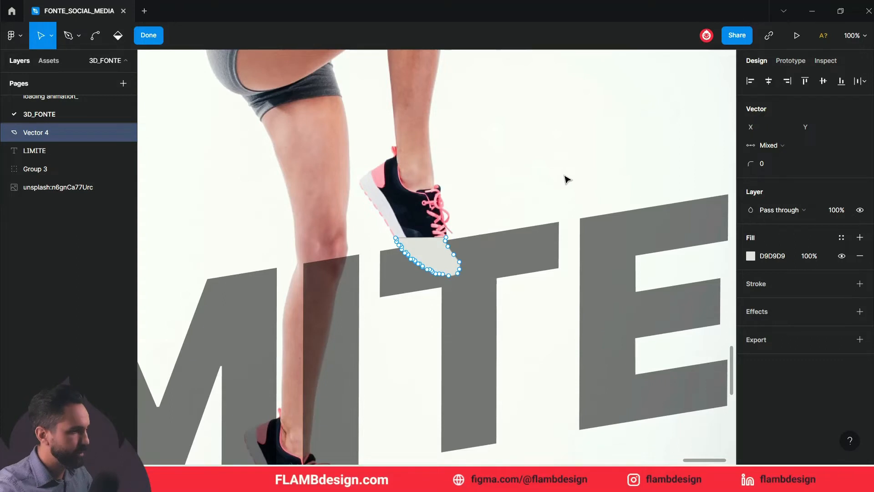
{"action": "key", "text": "Escape"}
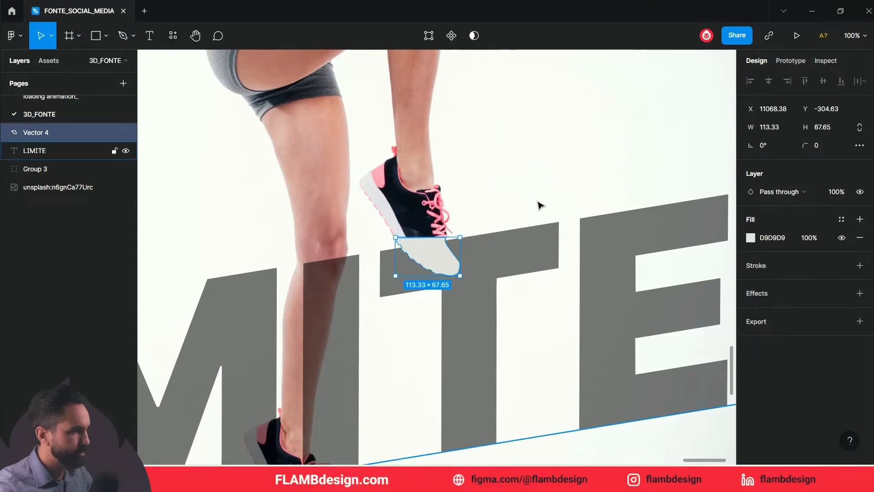
Set the traced shoe shape's fill to dark red 8D2121.
{"action": "left_click", "coordinate": [750, 238]}
{"action": "left_click_drag", "start_coordinate": [674, 230], "coordinate": [709, 245]}
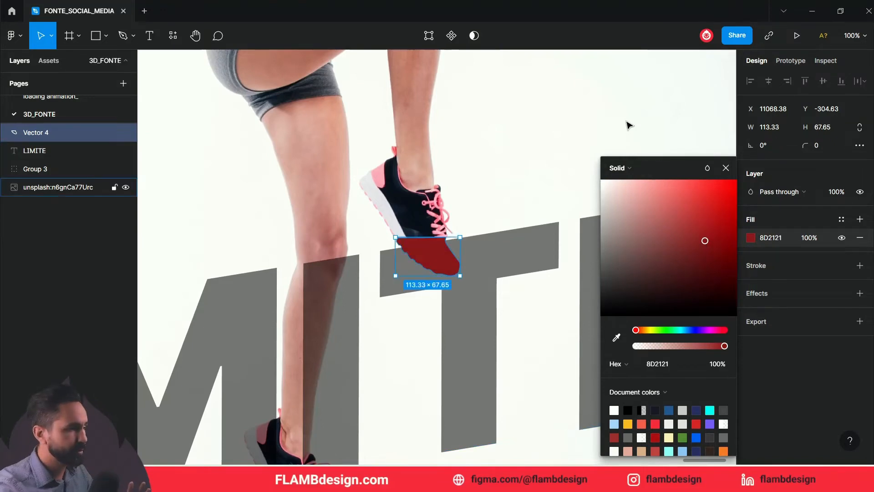
{"action": "left_click", "coordinate": [629, 125]}
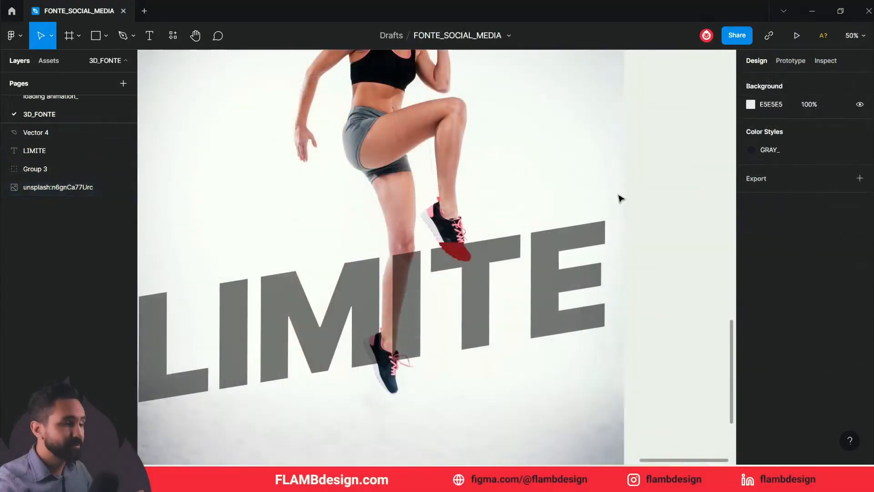
{"action": "left_click", "coordinate": [579, 237]}
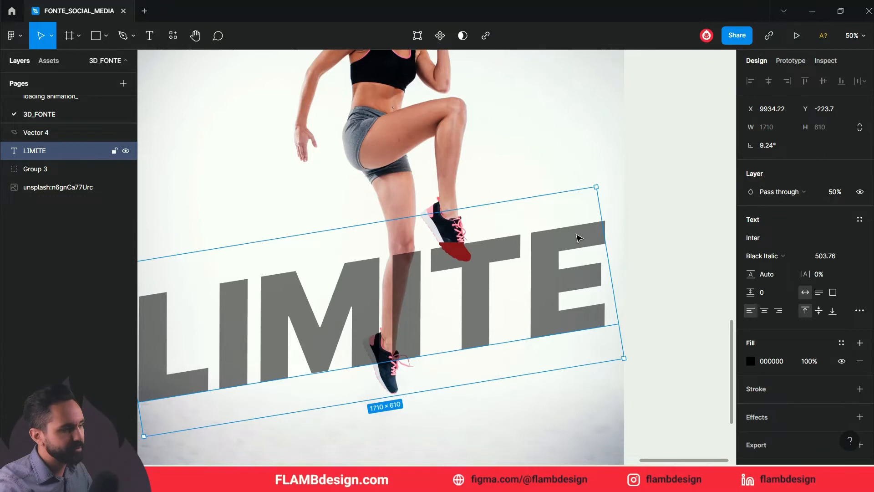
{"action": "right_click", "coordinate": [579, 237]}
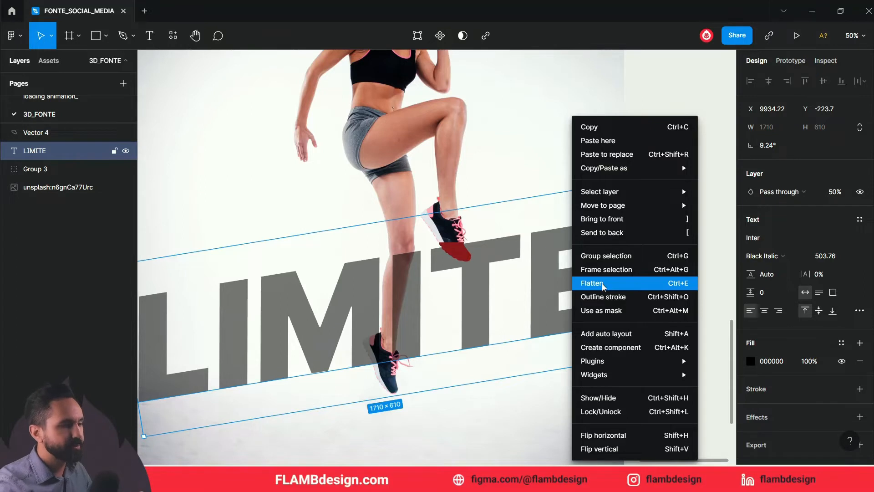
{"action": "left_click", "coordinate": [653, 80]}
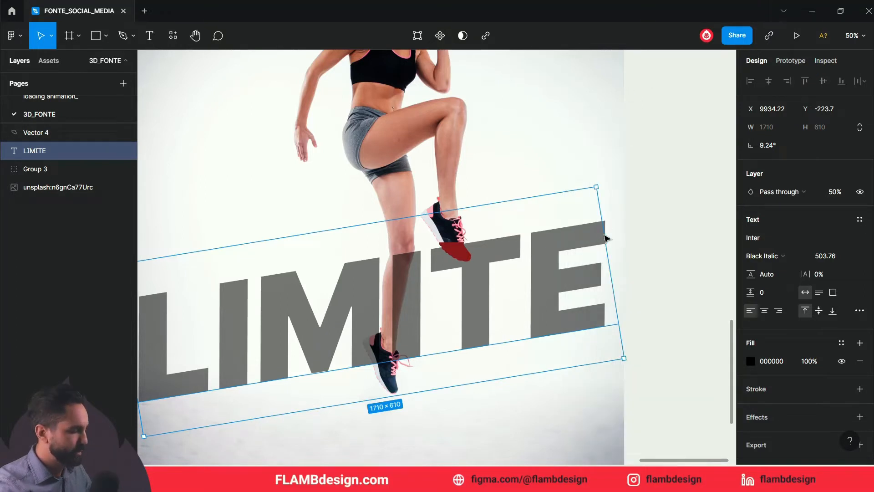
{"action": "left_click", "coordinate": [636, 217]}
Subtract the red shoe shape from the LIMITE text with a boolean operation.
{"action": "left_click", "coordinate": [450, 246]}
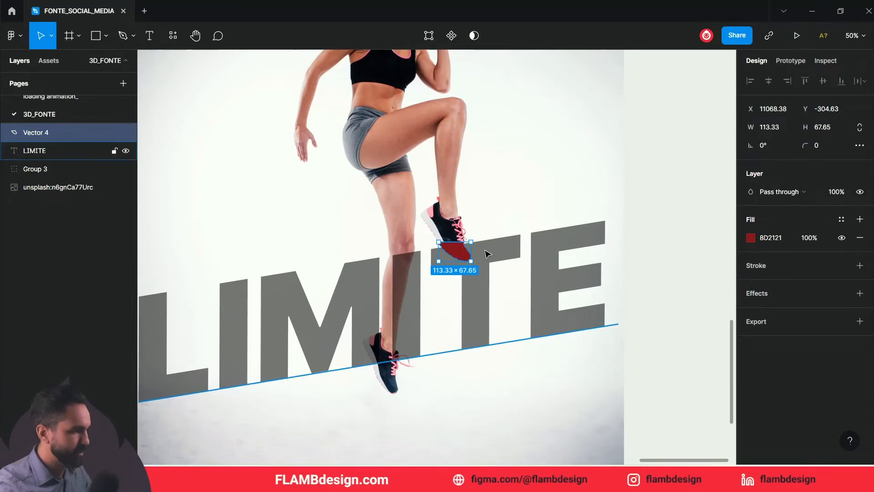
{"action": "left_click", "coordinate": [511, 252], "text": "shift"}
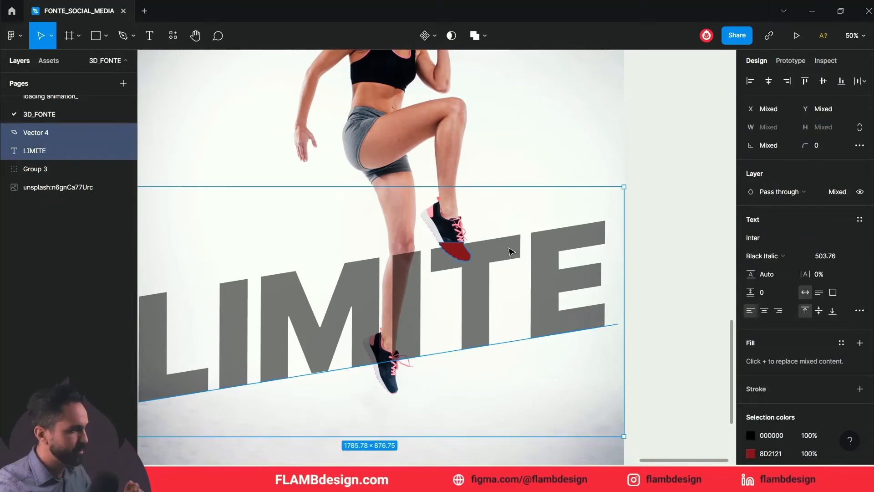
{"action": "left_click", "coordinate": [485, 36]}
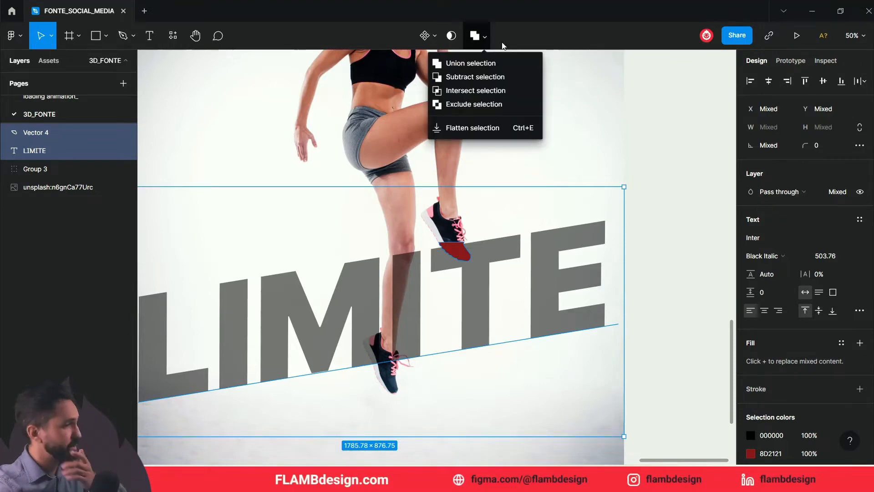
{"action": "left_click", "coordinate": [500, 78]}
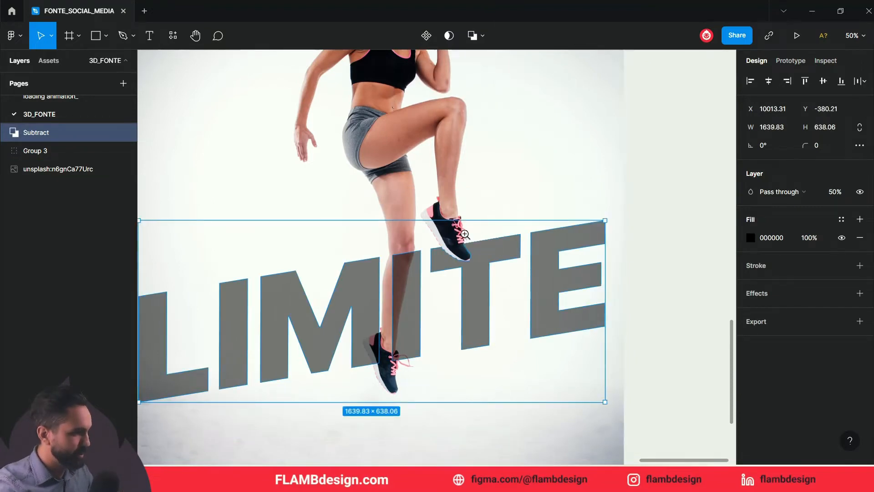
{"action": "left_click", "coordinate": [465, 235]}
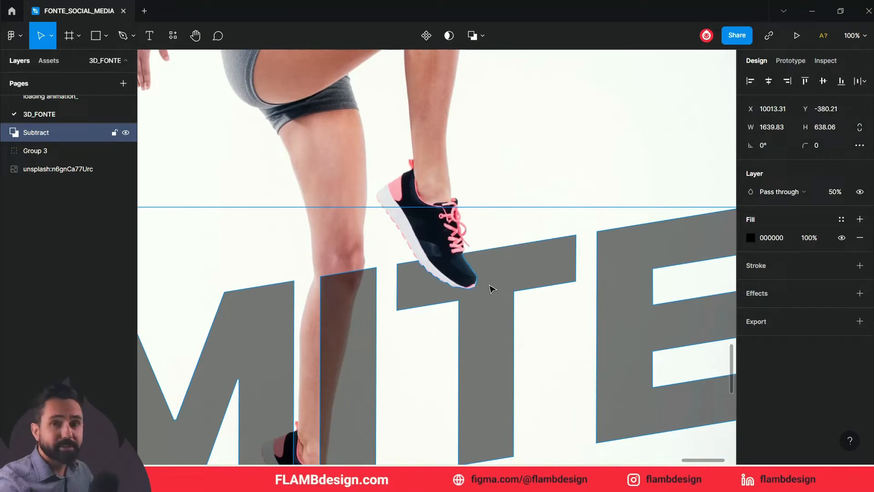
Delete the letter T from the LIMITE text inside the Subtract group and retype it.
{"action": "left_click", "coordinate": [6, 132]}
{"action": "left_click", "coordinate": [48, 172]}
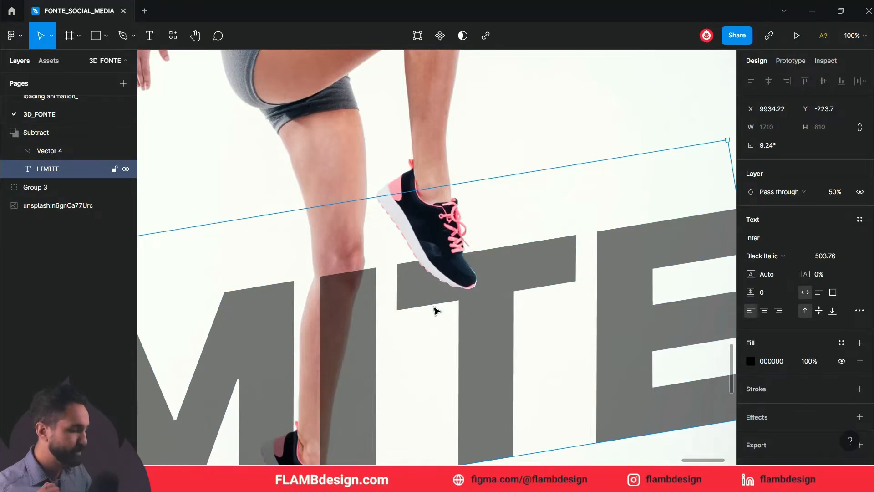
{"action": "scroll", "coordinate": [435, 311], "scroll_direction": "down", "scroll_amount": 5}
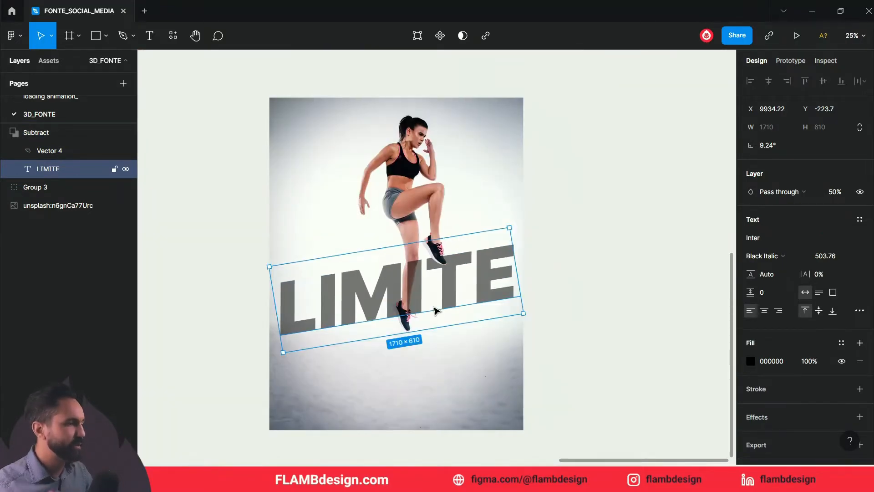
{"action": "double_click", "coordinate": [478, 285]}
{"action": "left_click", "coordinate": [475, 285]}
{"action": "key", "text": "BackSpace"}
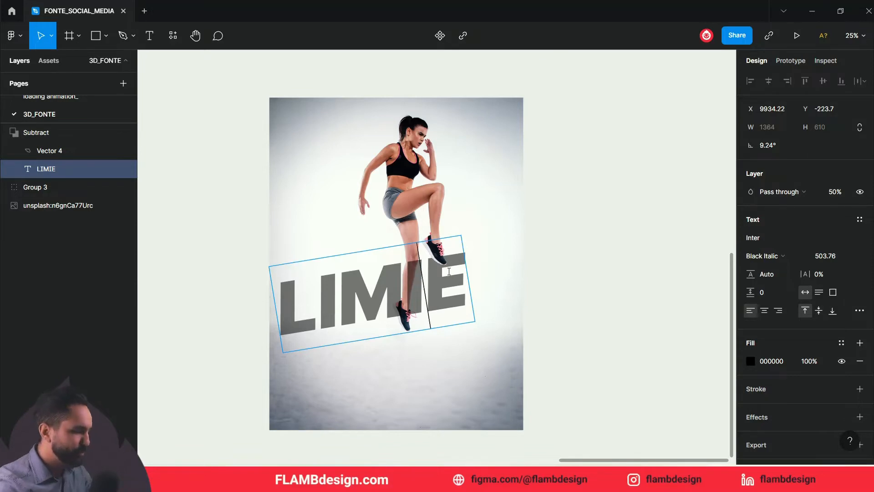
{"action": "type", "text": "T"}
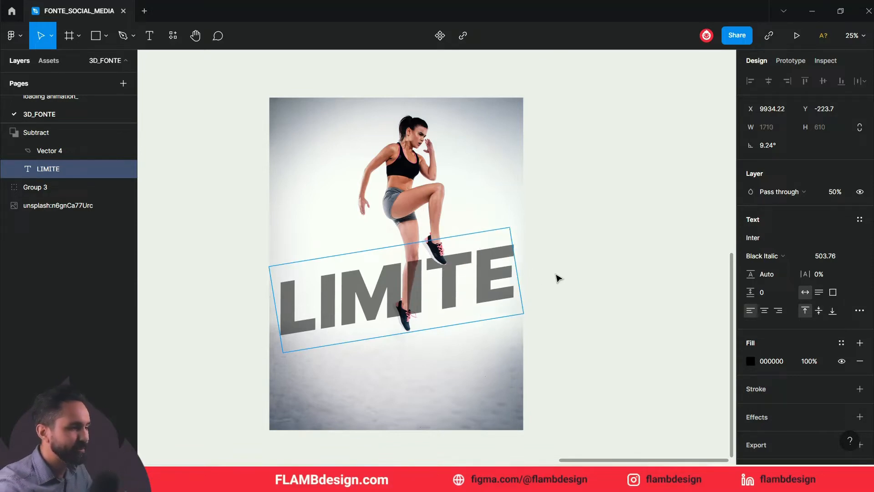
{"action": "key", "text": "Escape"}
{"action": "left_click", "coordinate": [555, 277]}
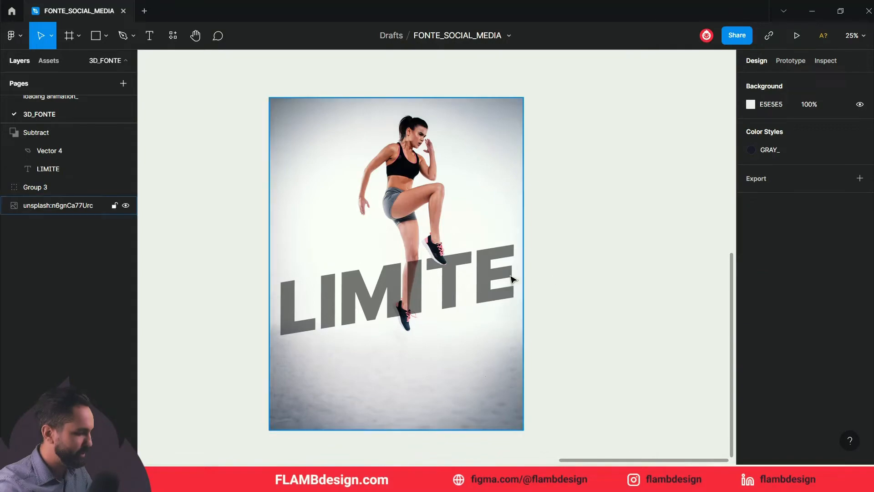
Try moving the subtracted LIMITE group down and to the left of the shoe, and undo the move.
{"action": "scroll", "coordinate": [433, 269], "scroll_direction": "up", "scroll_amount": 3}
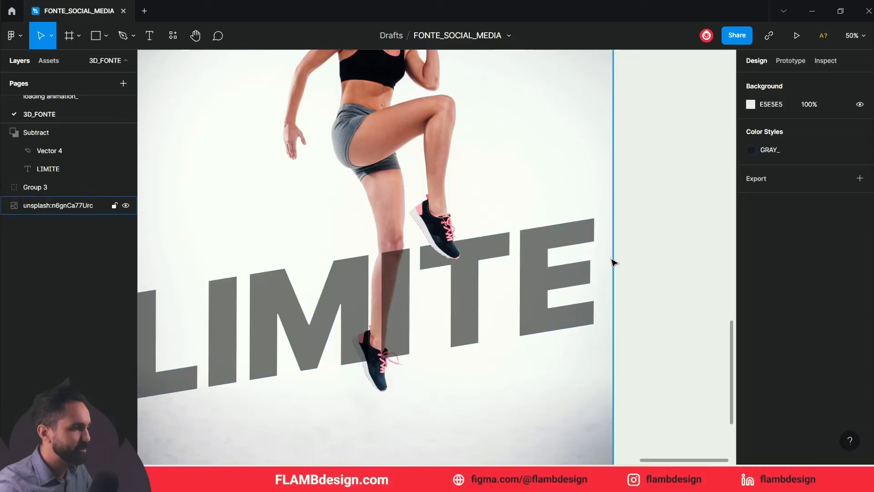
{"action": "left_click", "coordinate": [525, 273]}
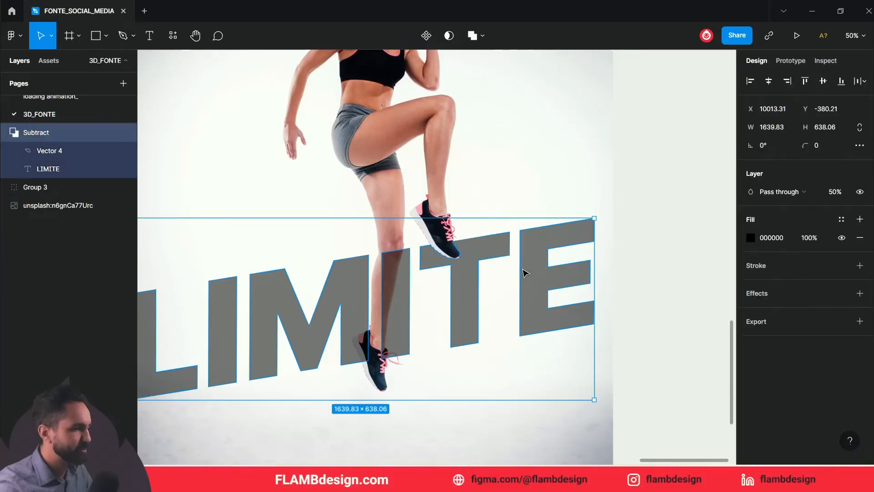
{"action": "left_click", "coordinate": [657, 254]}
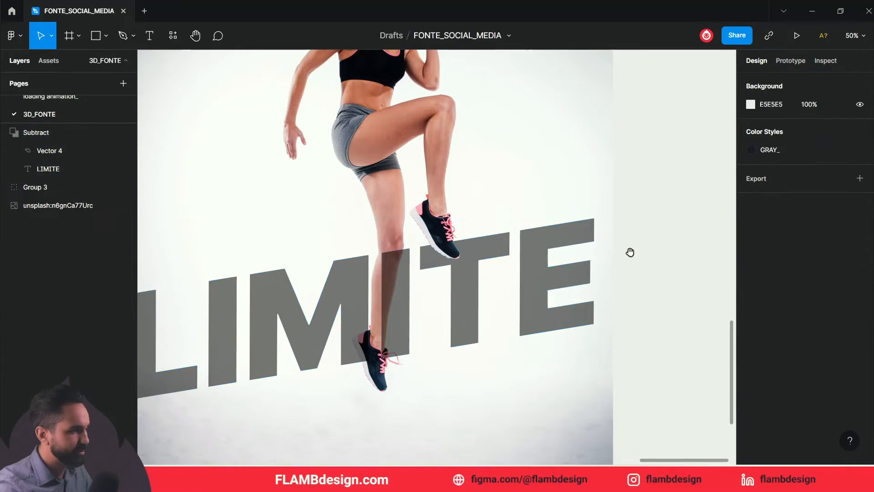
{"action": "left_click_drag", "start_coordinate": [630, 252], "coordinate": [665, 242]}
{"action": "left_click", "coordinate": [463, 229]}
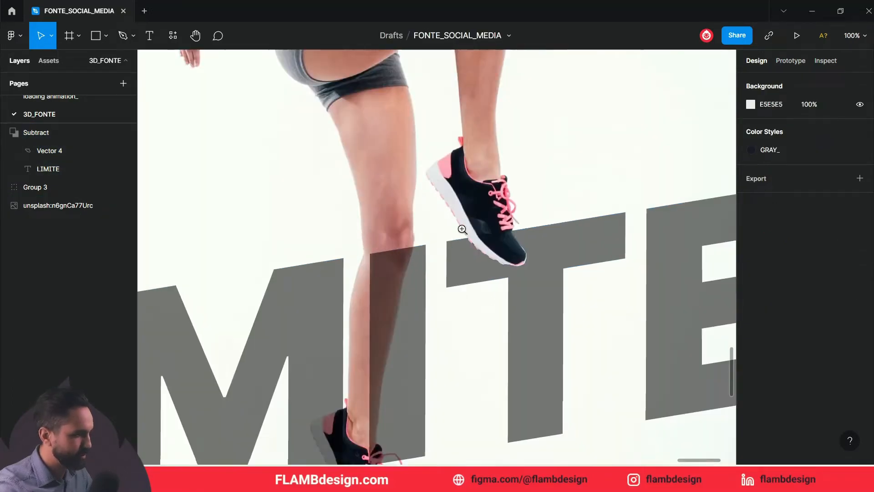
{"action": "left_click", "coordinate": [463, 230]}
{"action": "left_click", "coordinate": [628, 292]}
{"action": "left_click_drag", "start_coordinate": [629, 294], "coordinate": [586, 308]}
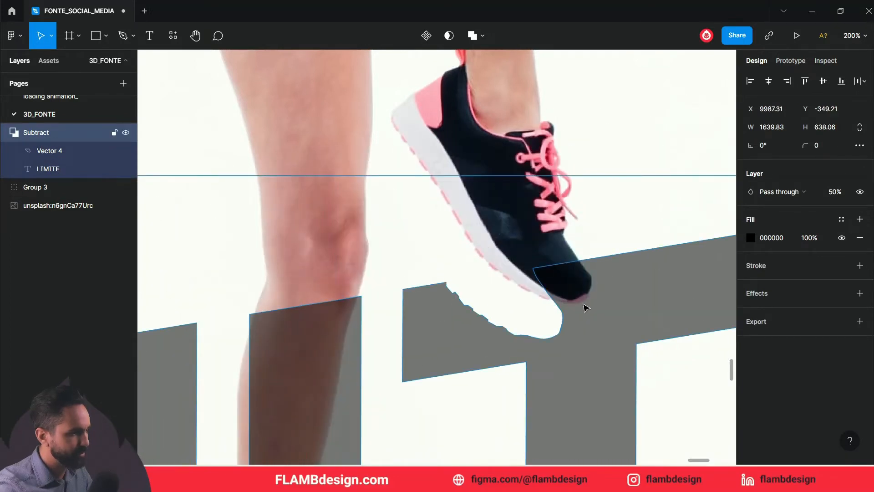
{"action": "key", "text": "ctrl+z"}
{"action": "key", "text": "minus"}
{"action": "key", "text": "minus"}
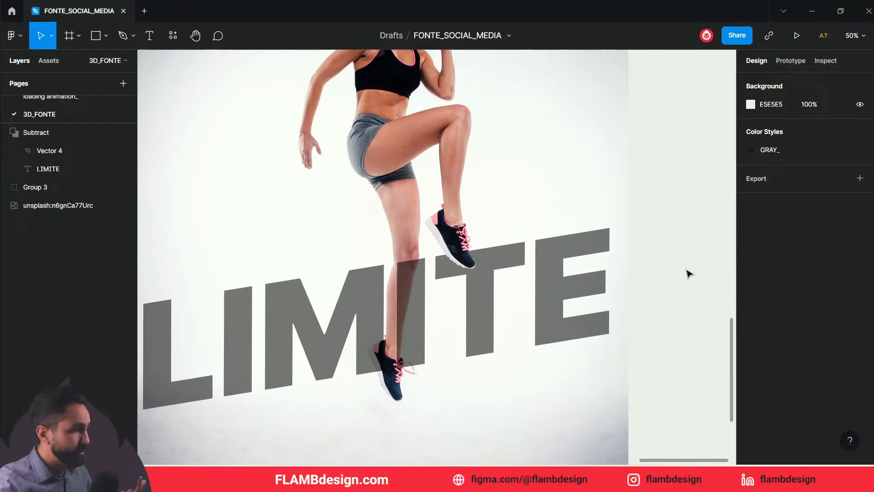
Set the Subtract group's layer opacity to 100%.
{"action": "left_click", "coordinate": [575, 286]}
{"action": "left_click", "coordinate": [836, 199]}
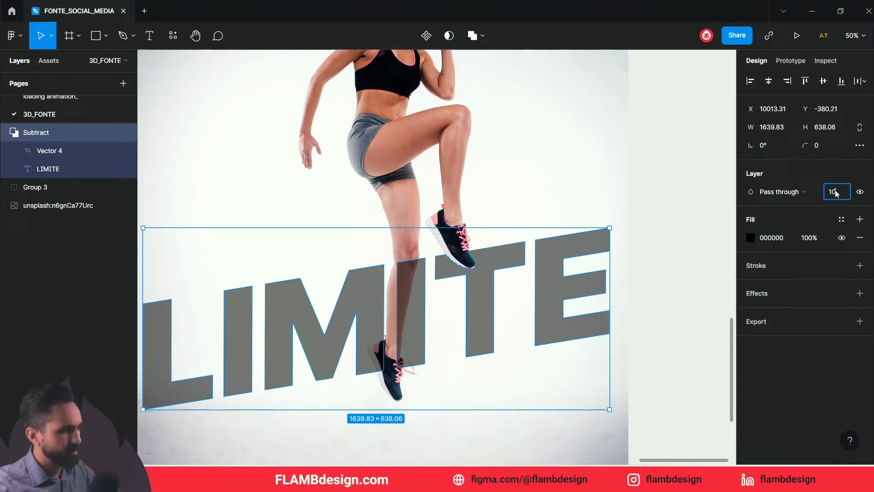
{"action": "type", "text": "100"}
{"action": "key", "text": "Return"}
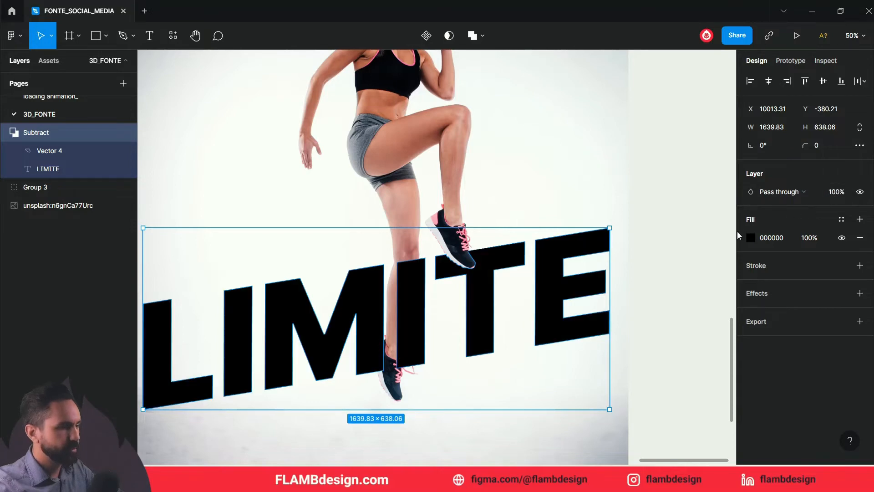
Examine the whole poster and the places where the LIMITE letters overlap the woman's legs and shoes.
{"action": "left_click", "coordinate": [667, 258]}
{"action": "scroll", "coordinate": [667, 259], "scroll_direction": "up", "scroll_amount": 2}
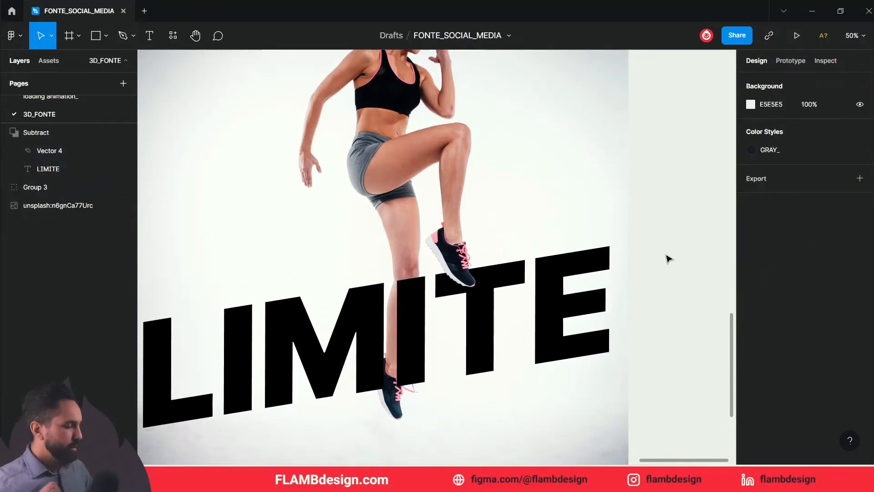
{"action": "key", "text": "minus"}
{"action": "key", "text": "minus"}
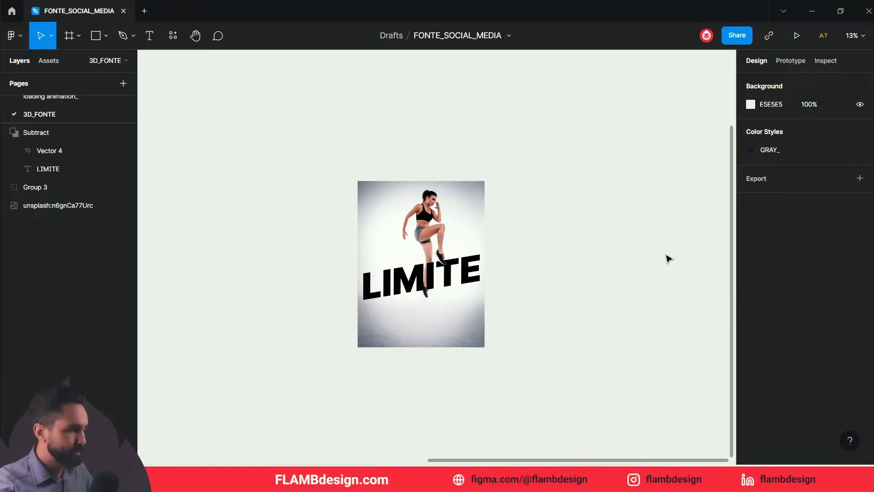
{"action": "key", "text": "plus"}
{"action": "key", "text": "plus"}
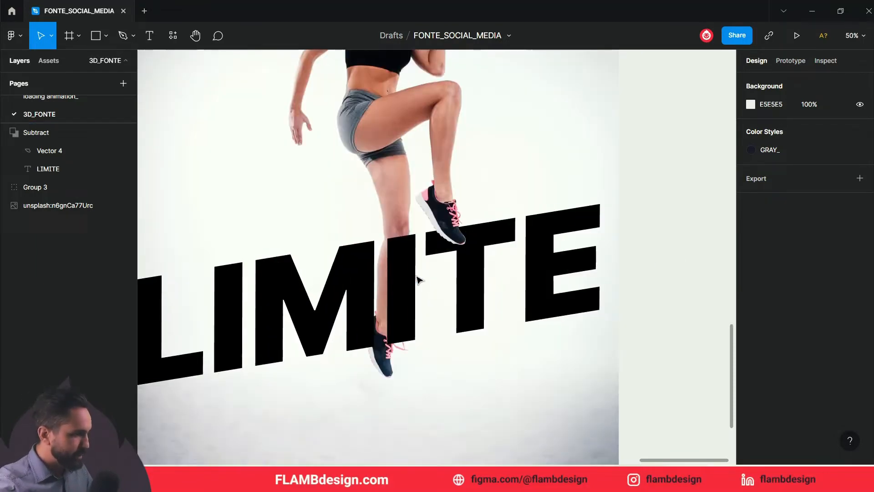
{"action": "left_click", "coordinate": [408, 245]}
{"action": "left_click", "coordinate": [387, 347]}
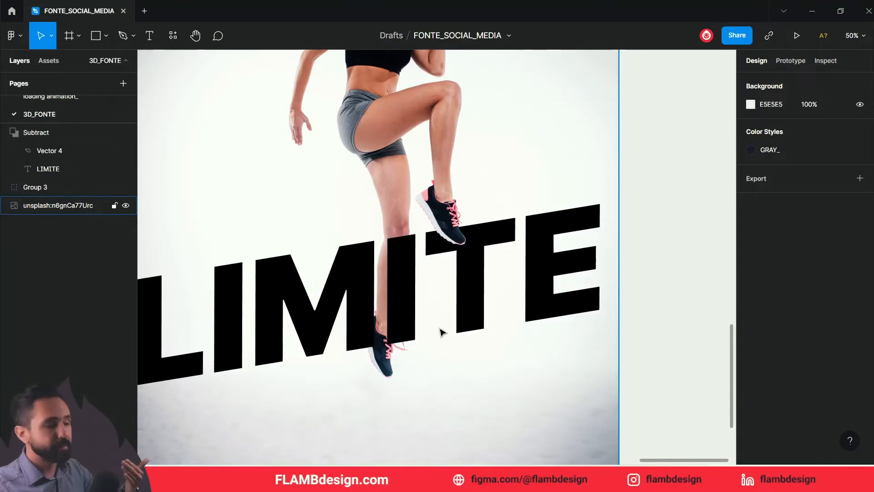
{"action": "key", "text": "Escape"}
{"action": "scroll", "coordinate": [441, 332], "scroll_direction": "up", "scroll_amount": 1}
{"action": "key", "text": "minus"}
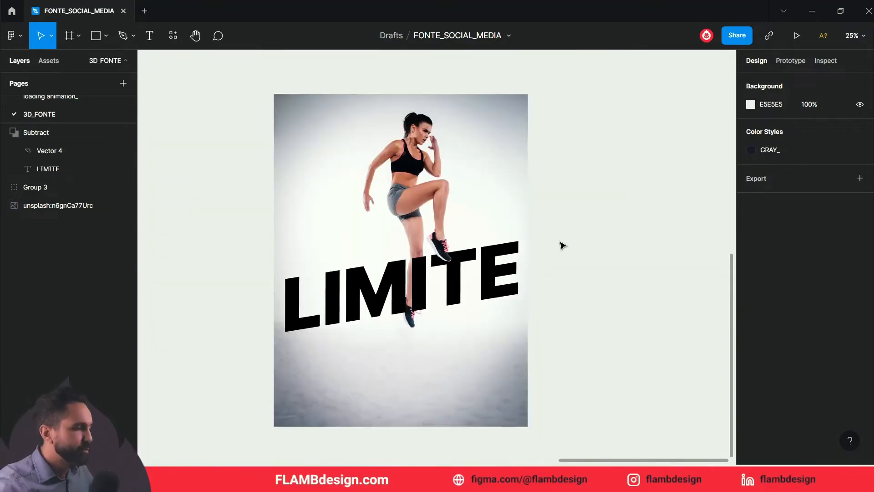
{"action": "scroll", "coordinate": [481, 225], "scroll_direction": "up", "scroll_amount": 1}
{"action": "left_click_drag", "start_coordinate": [441, 236], "coordinate": [569, 199]}
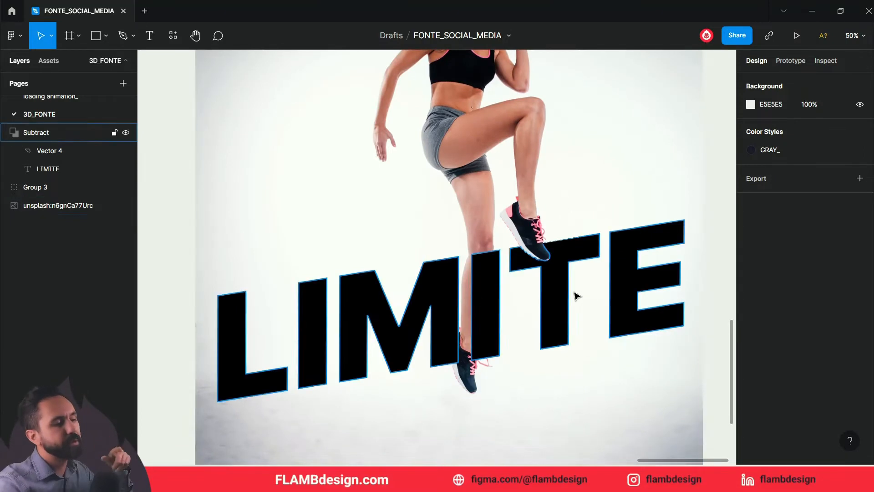
{"action": "left_click", "coordinate": [621, 326]}
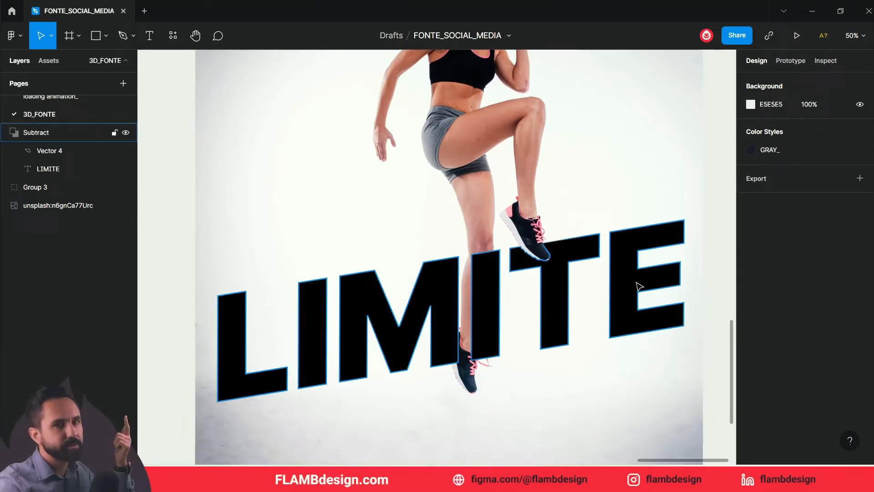
{"action": "left_click", "coordinate": [570, 278]}
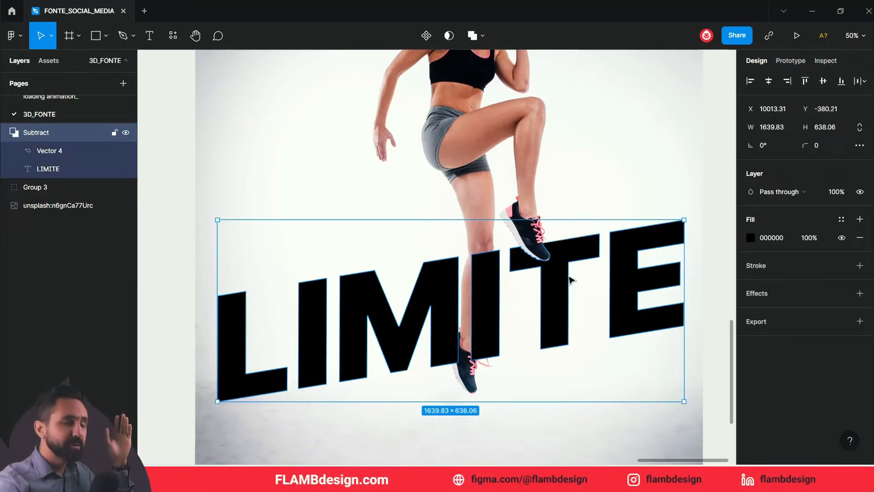
{"action": "scroll", "coordinate": [341, 189], "scroll_direction": "up", "scroll_amount": 2}
{"action": "left_click", "coordinate": [152, 189]}
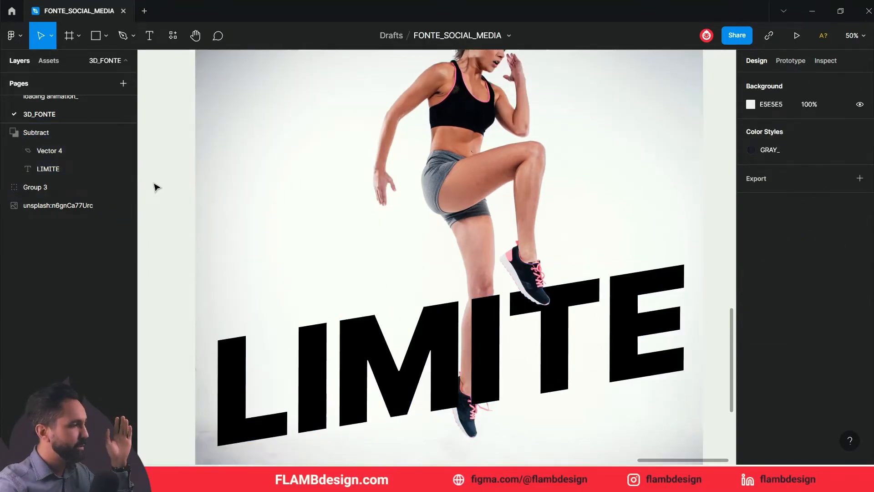
Add the text ALONGAMENTO in Inter Black Italic across the woman's torso, scaled to about 1625 px wide.
{"action": "scroll", "coordinate": [392, 237], "scroll_direction": "up", "scroll_amount": 1}
{"action": "scroll", "coordinate": [392, 237], "scroll_direction": "up", "scroll_amount": 2}
{"action": "key", "text": "t"}
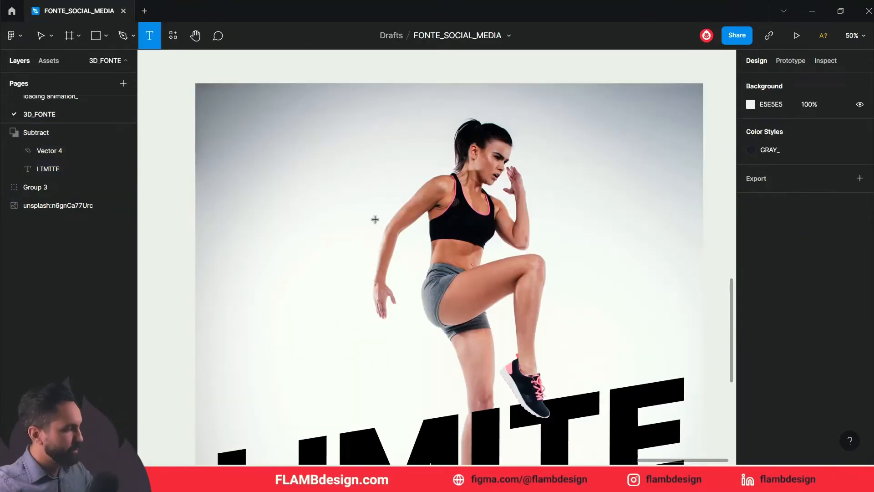
{"action": "left_click", "coordinate": [353, 198]}
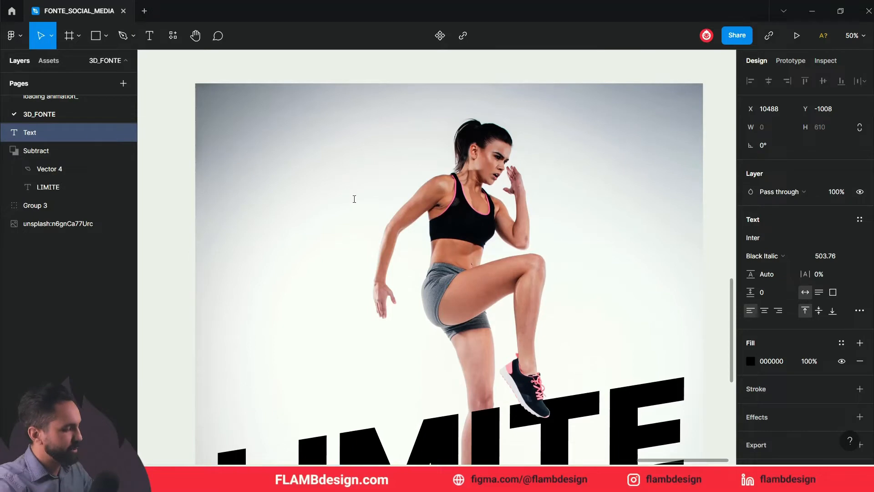
{"action": "type", "text": "RARAFQ"}
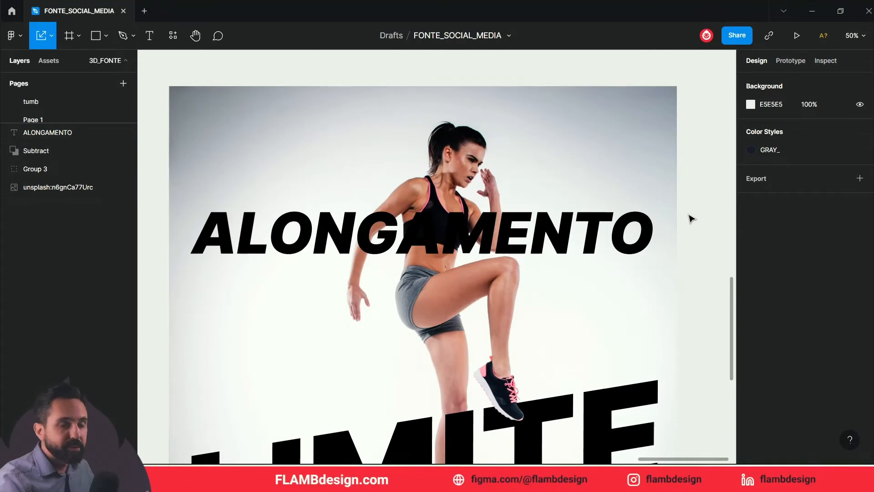
{"action": "scroll", "coordinate": [692, 219], "scroll_direction": "down", "scroll_amount": 1}
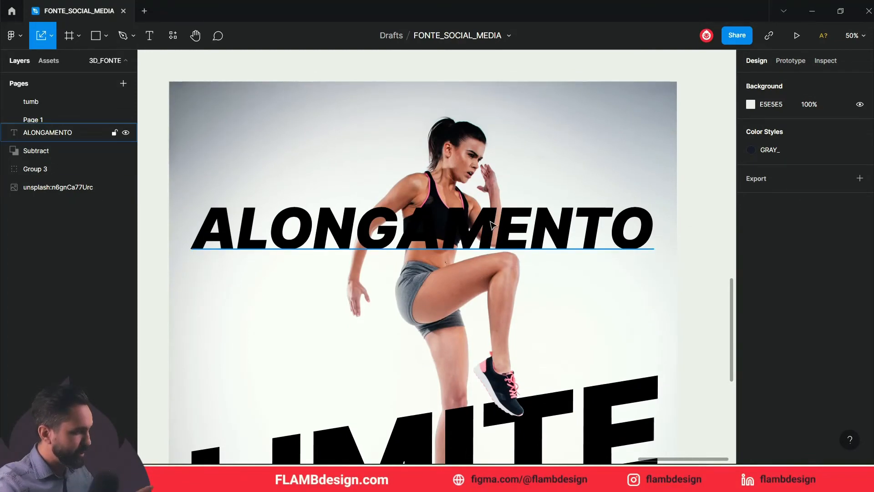
{"action": "mouse_move", "coordinate": [496, 226]}
{"action": "left_mouse_down"}
{"action": "mouse_move", "coordinate": [494, 266]}
{"action": "mouse_move", "coordinate": [498, 233]}
{"action": "left_mouse_up"}
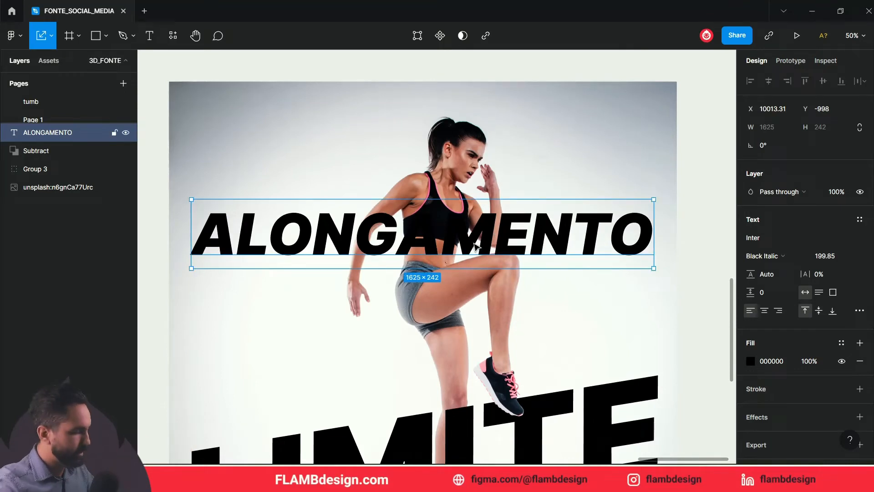
Draw a rectangle about 494 × 184 px over the woman's torso, covering the middle letters of ALONGAMENTO.
{"action": "key", "text": "r"}
{"action": "left_click_drag", "start_coordinate": [366, 209], "coordinate": [508, 261]}
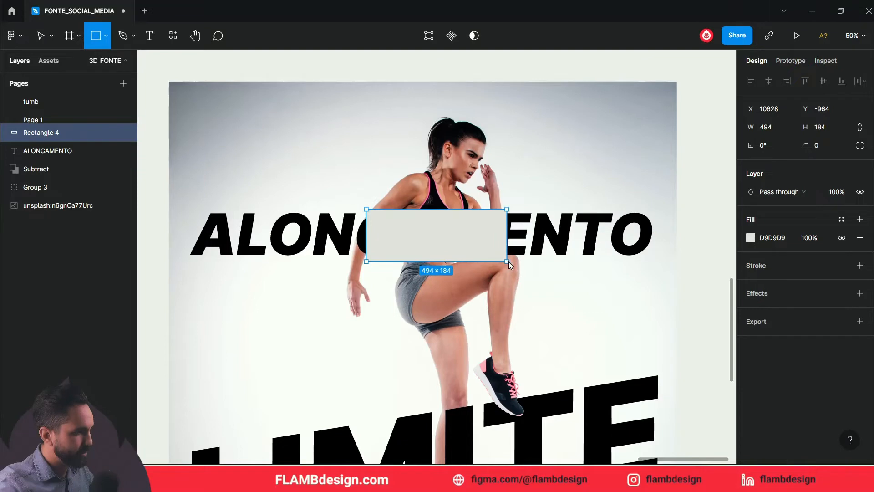
{"action": "left_click", "coordinate": [710, 187]}
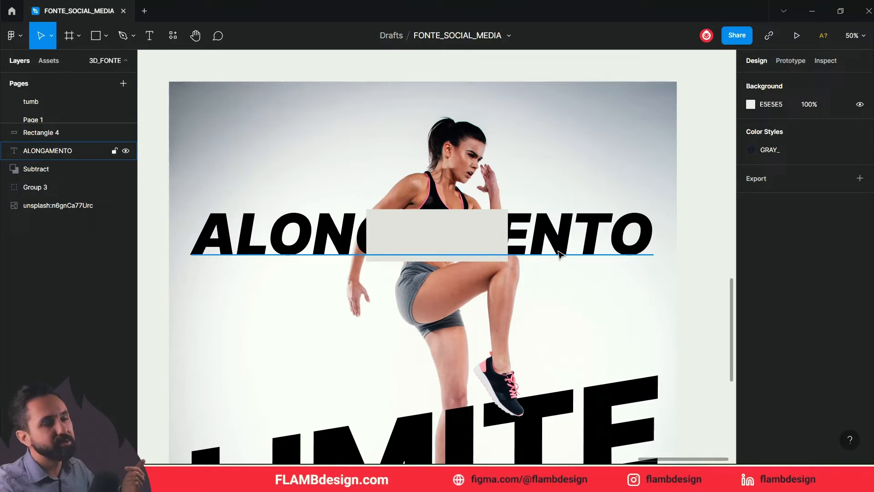
{"action": "scroll", "coordinate": [517, 400], "scroll_direction": "down", "scroll_amount": 3}
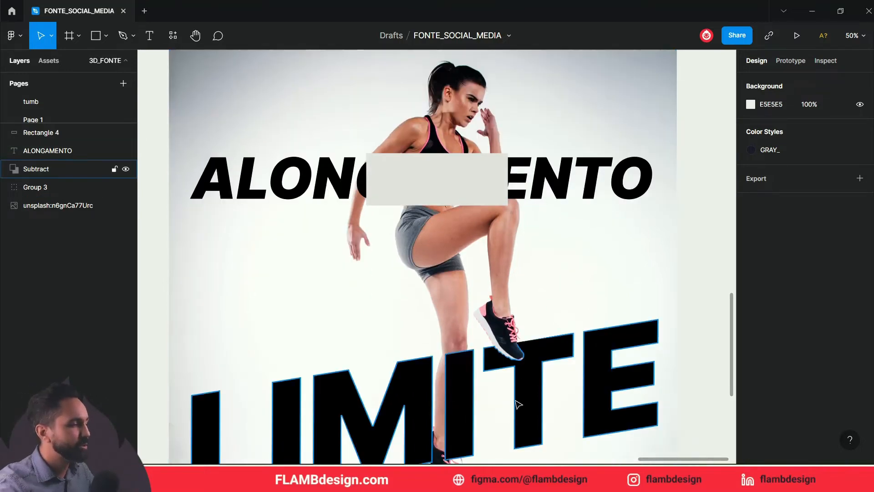
{"action": "scroll", "coordinate": [420, 363], "scroll_direction": "down", "scroll_amount": 2}
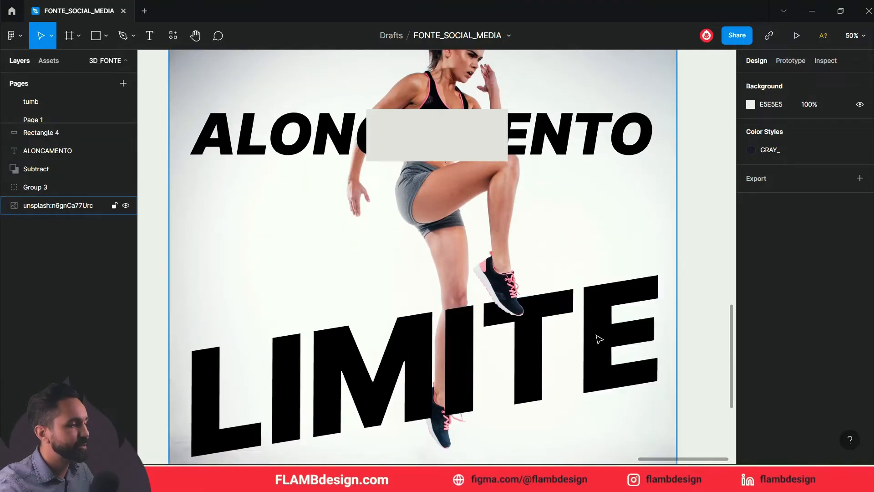
{"action": "scroll", "coordinate": [596, 339], "scroll_direction": "up", "scroll_amount": 2}
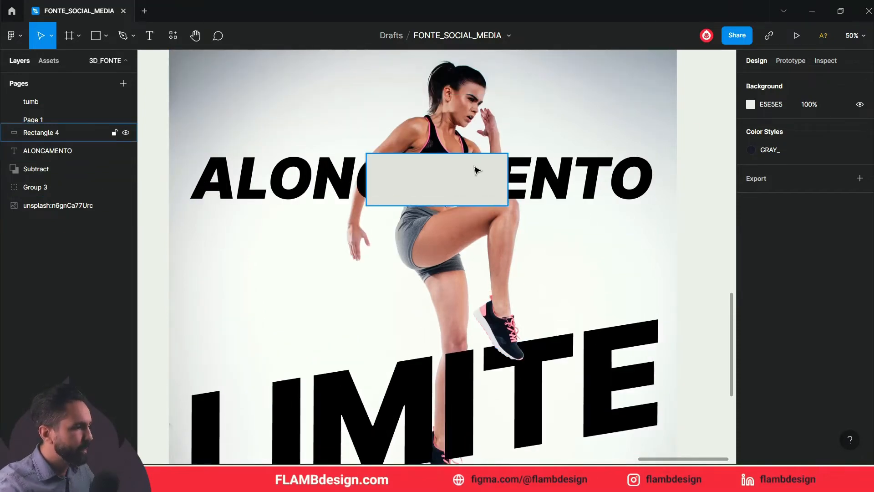
Try the gray rectangle over different letters of ALONGAMENTO, and delete both the rectangle and that text.
{"action": "left_click", "coordinate": [453, 168]}
{"action": "left_click_drag", "start_coordinate": [546, 206], "coordinate": [366, 215]}
{"action": "left_click", "coordinate": [312, 188]}
{"action": "left_click_drag", "start_coordinate": [287, 188], "coordinate": [692, 211]}
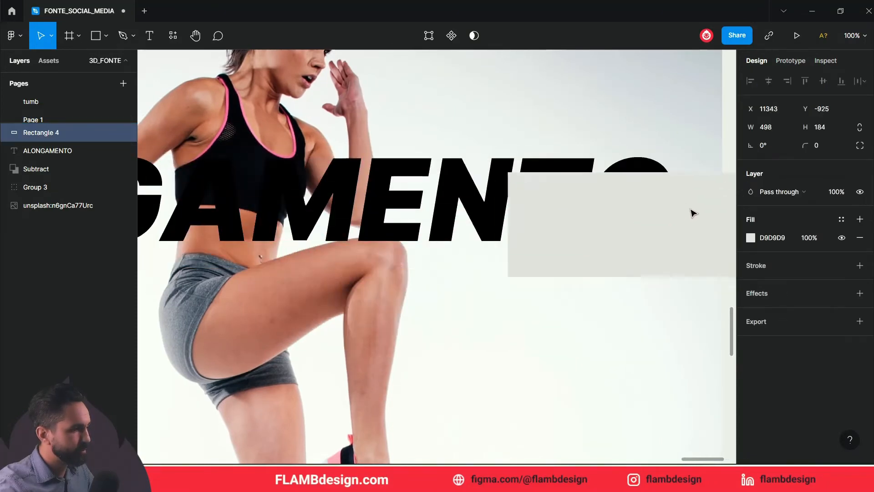
{"action": "left_click_drag", "start_coordinate": [531, 230], "coordinate": [658, 205]}
{"action": "left_click_drag", "start_coordinate": [655, 196], "coordinate": [592, 187]}
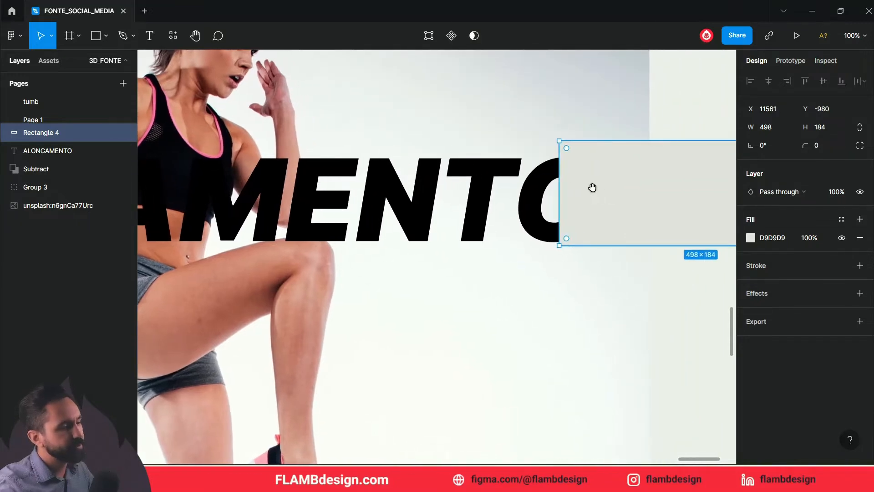
{"action": "left_click_drag", "start_coordinate": [600, 195], "coordinate": [237, 195]}
{"action": "left_click_drag", "start_coordinate": [418, 218], "coordinate": [673, 191]}
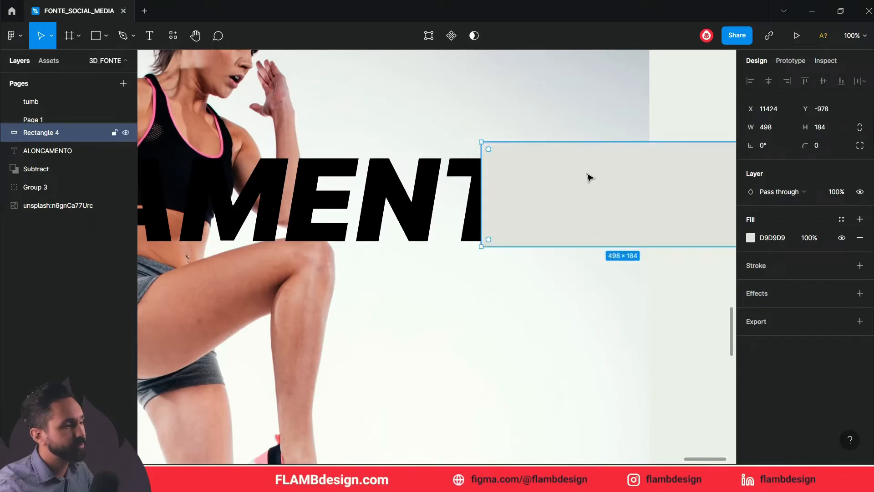
{"action": "left_click_drag", "start_coordinate": [585, 177], "coordinate": [644, 191]}
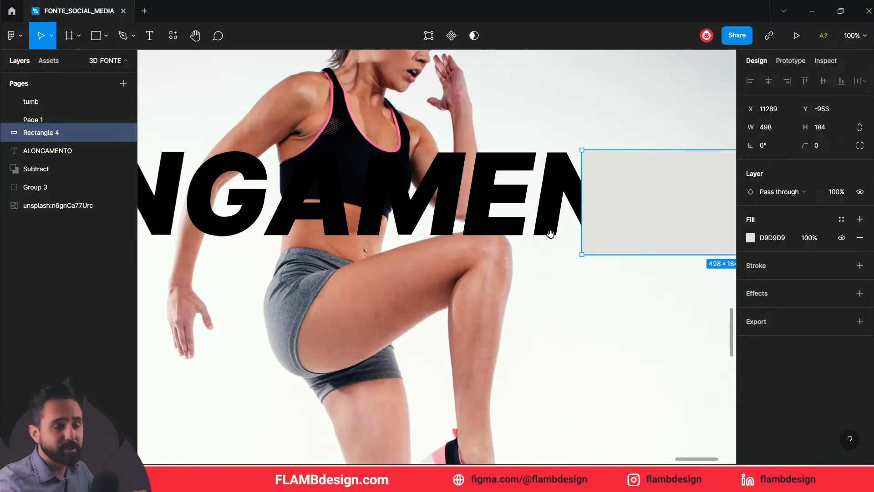
{"action": "left_click_drag", "start_coordinate": [624, 211], "coordinate": [278, 215]}
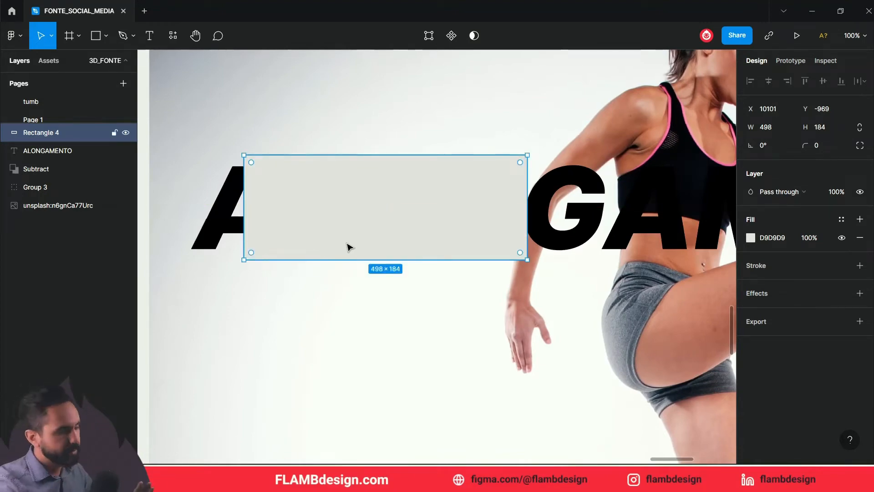
{"action": "key", "text": "Delete"}
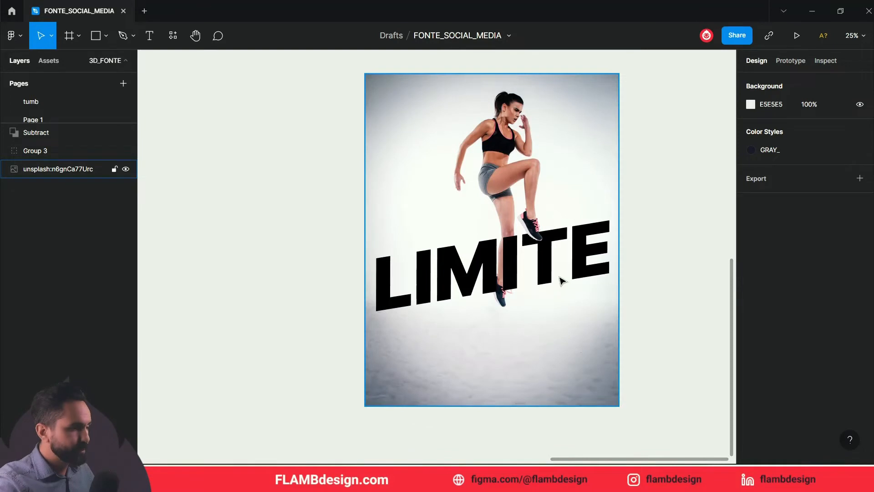
Change the fill of the subtracted LIMITE shape from solid to a linear gradient.
{"action": "left_click", "coordinate": [587, 266]}
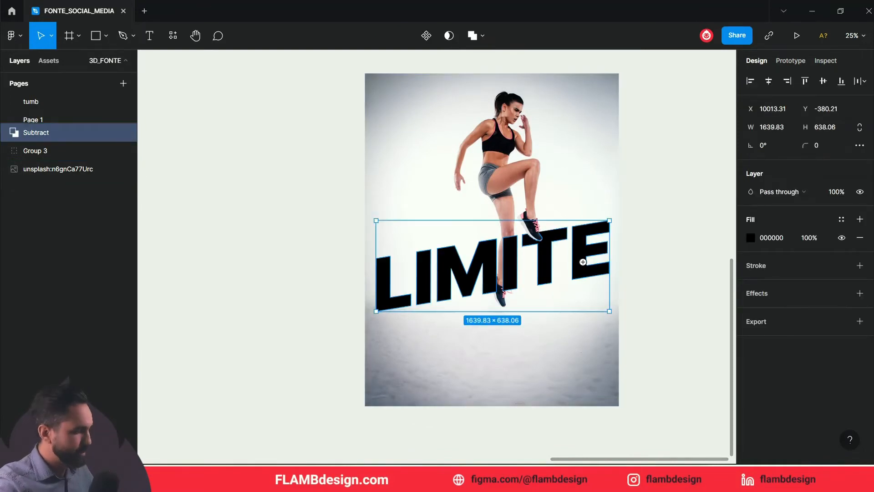
{"action": "scroll", "coordinate": [587, 267], "scroll_direction": "up", "scroll_amount": 2}
{"action": "left_click_drag", "start_coordinate": [523, 250], "coordinate": [529, 243]}
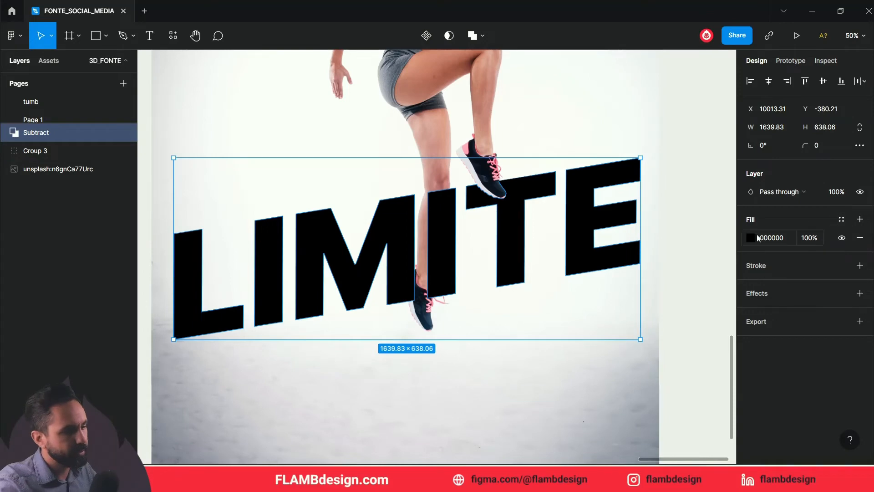
{"action": "left_click", "coordinate": [751, 237]}
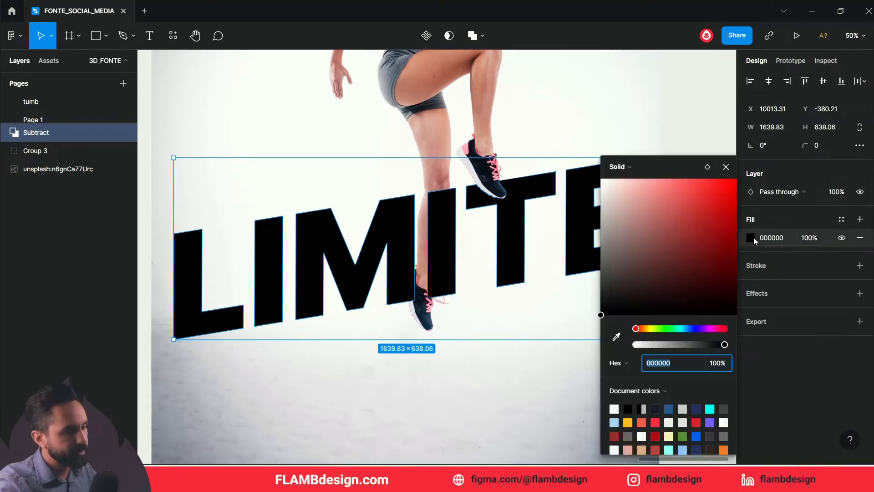
{"action": "left_click", "coordinate": [636, 166]}
{"action": "left_click", "coordinate": [639, 180]}
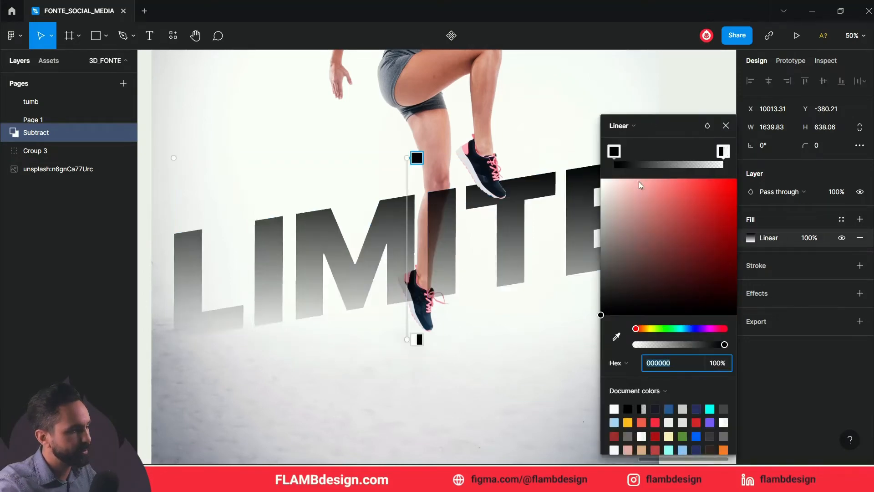
Set the upper color stop of the LIMITE gradient to orange FE9A25.
{"action": "left_click", "coordinate": [417, 157]}
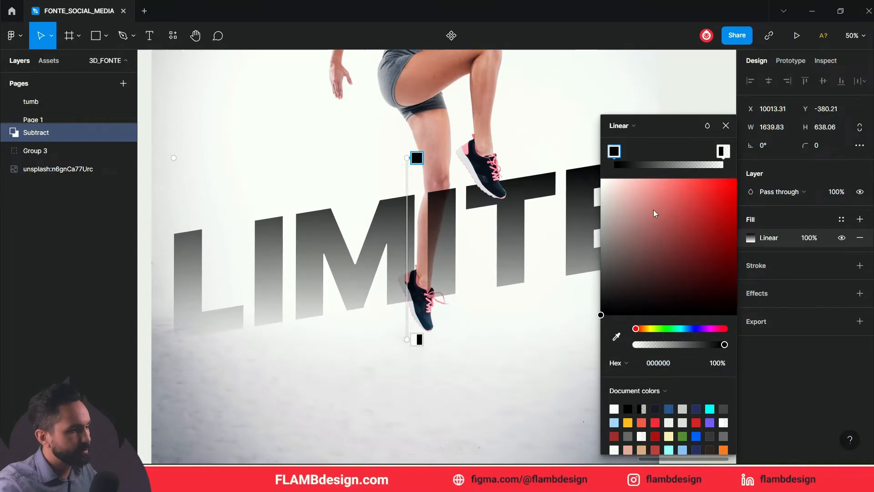
{"action": "left_click_drag", "start_coordinate": [700, 221], "coordinate": [686, 173]}
{"action": "left_click_drag", "start_coordinate": [653, 329], "coordinate": [646, 329]}
{"action": "left_click_drag", "start_coordinate": [690, 182], "coordinate": [716, 182]}
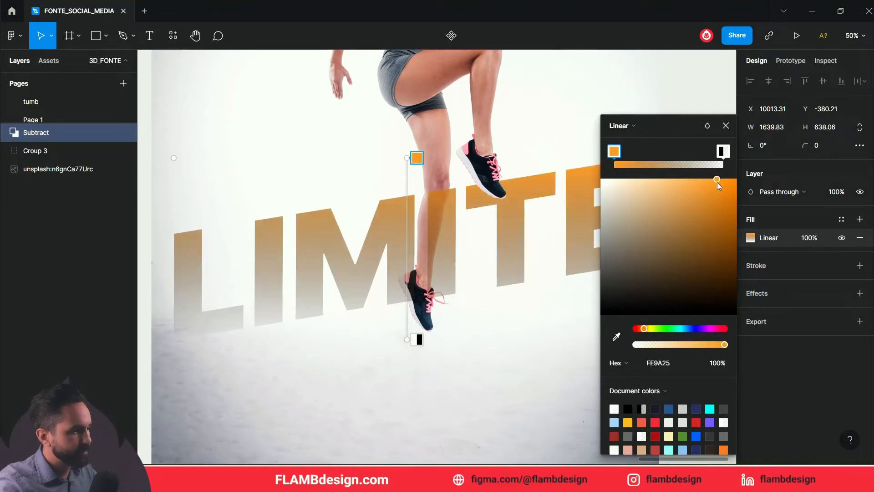
Set the lower stop of the LIMITE gradient to 100% opacity and color it dark red 741E03.
{"action": "left_click", "coordinate": [417, 340]}
{"action": "left_click", "coordinate": [714, 363]}
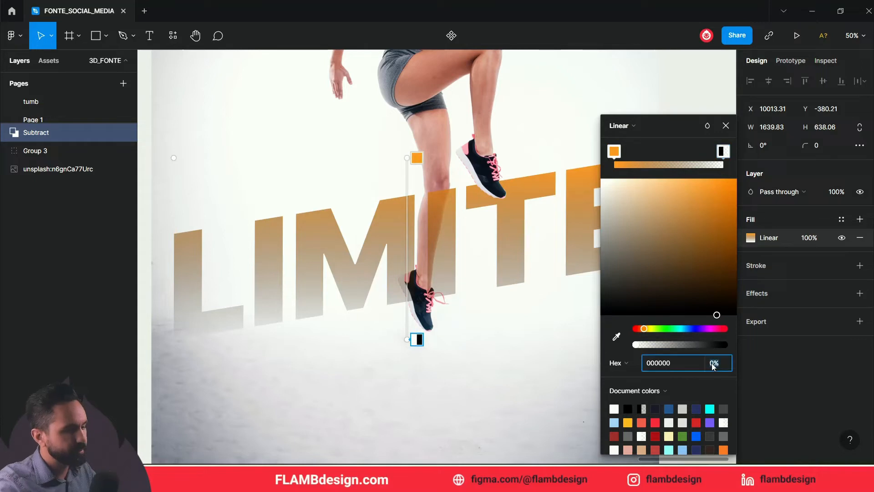
{"action": "type", "text": "100"}
{"action": "key", "text": "Return"}
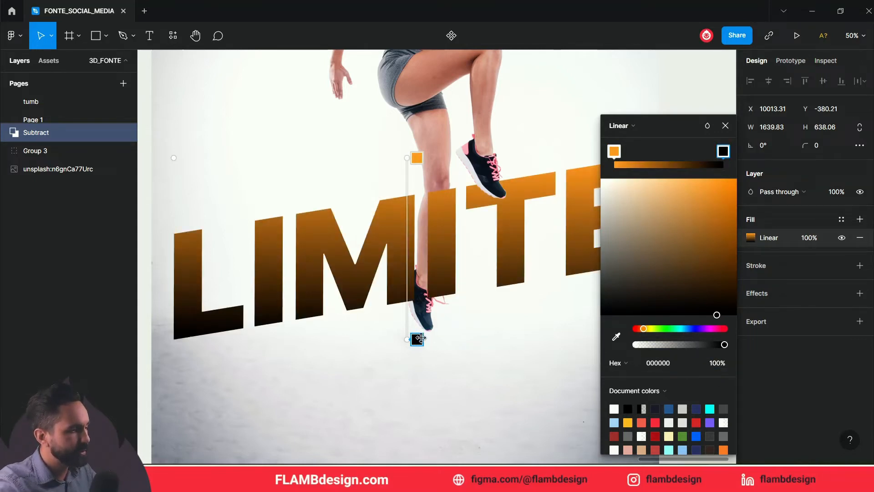
{"action": "left_click_drag", "start_coordinate": [703, 295], "coordinate": [736, 258]}
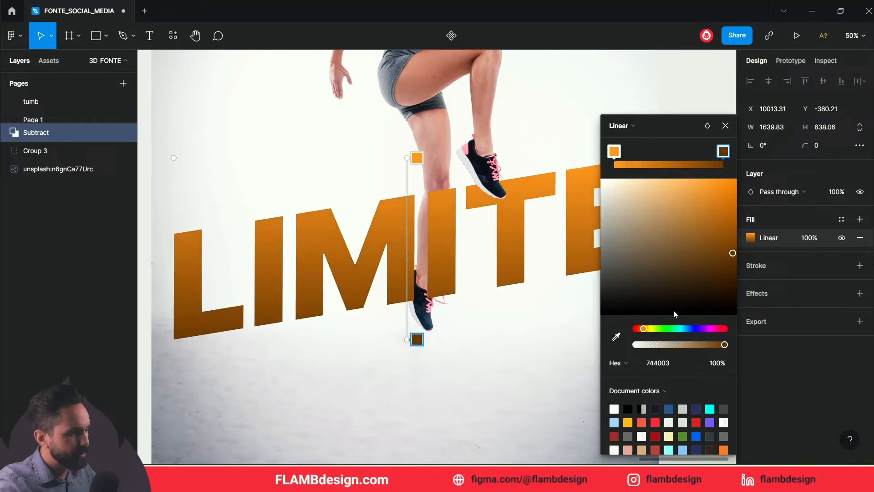
{"action": "left_click_drag", "start_coordinate": [644, 328], "coordinate": [639, 329]}
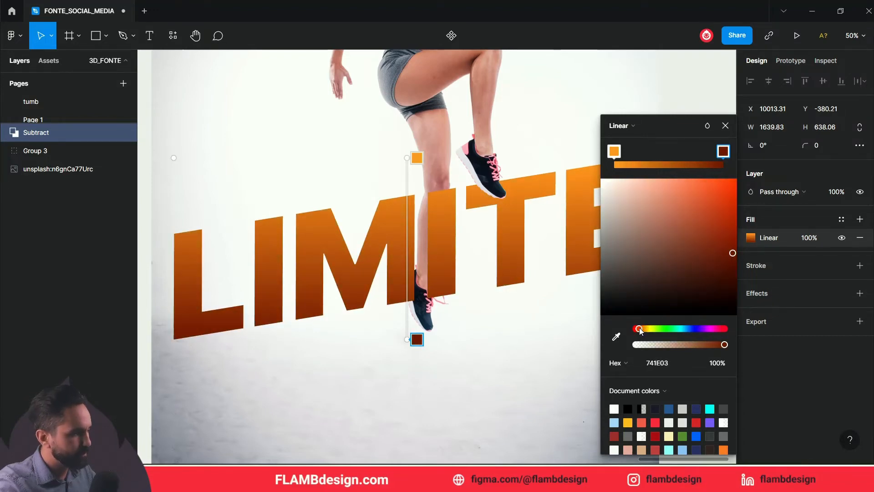
Lighten the lower stop of the LIMITE gradient to red-orange B23007 and deselect the lettering.
{"action": "left_click_drag", "start_coordinate": [732, 253], "coordinate": [748, 227]}
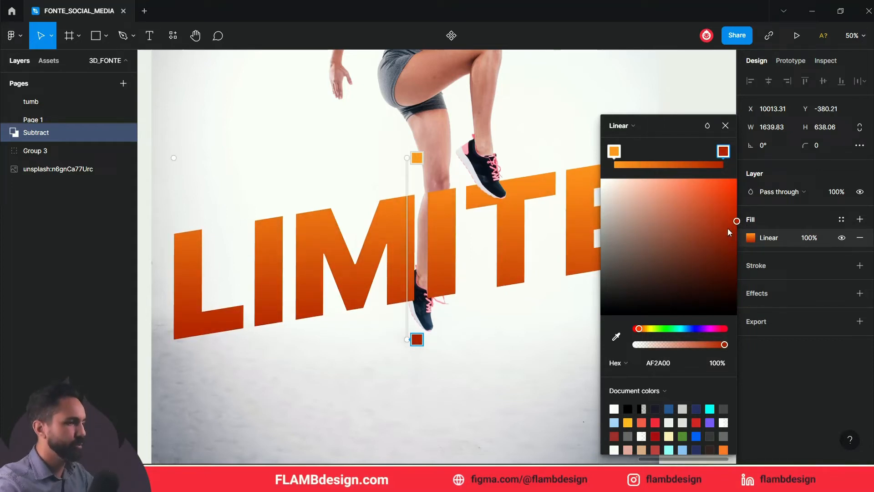
{"action": "left_click_drag", "start_coordinate": [737, 221], "coordinate": [738, 202]}
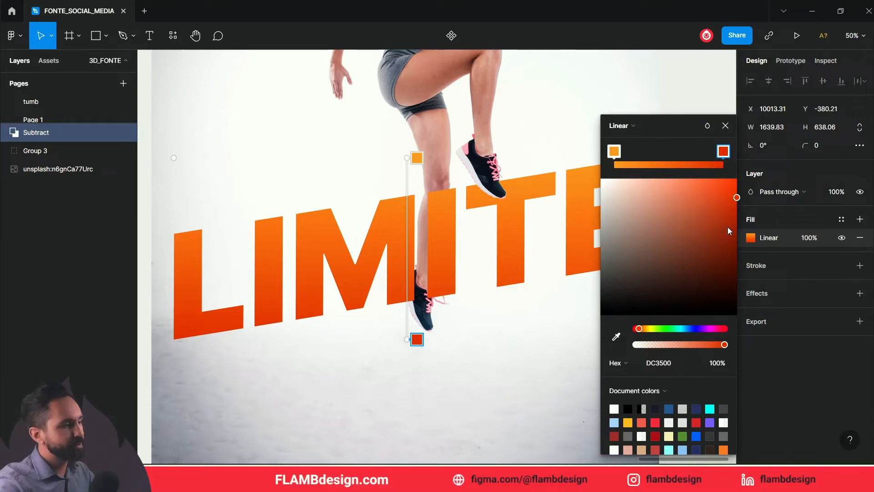
{"action": "left_click_drag", "start_coordinate": [737, 202], "coordinate": [738, 195]}
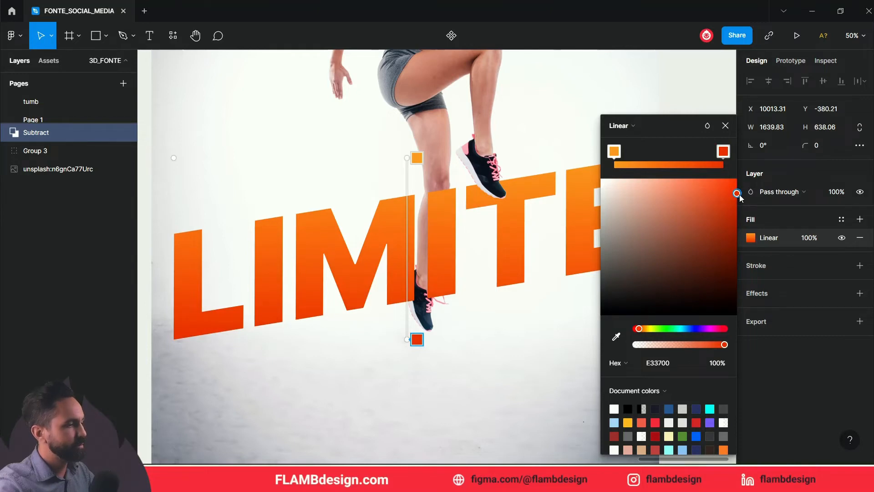
{"action": "left_click_drag", "start_coordinate": [737, 193], "coordinate": [733, 227]}
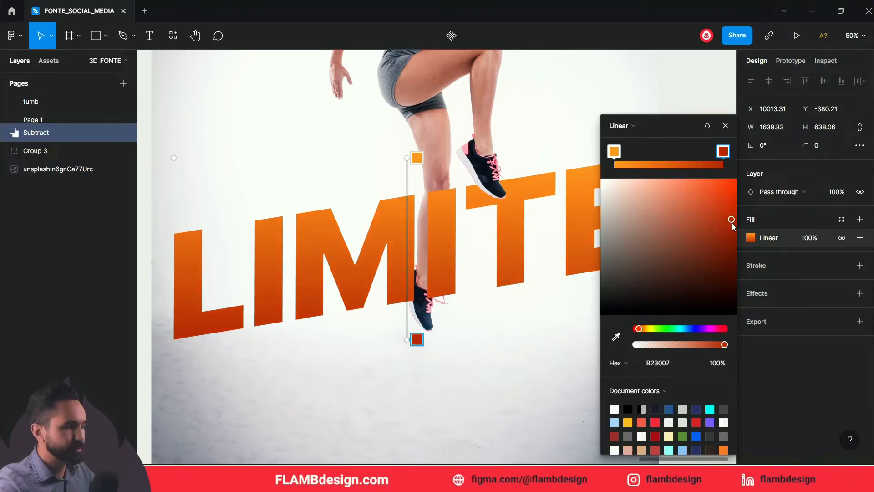
{"action": "left_click", "coordinate": [725, 125]}
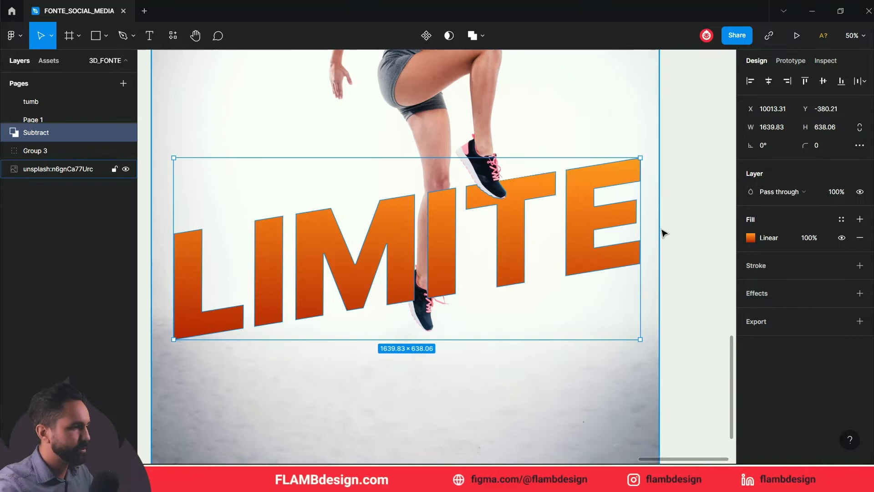
{"action": "left_click", "coordinate": [690, 236]}
Tilt the LIMITE gradient slightly by shifting its orange start point a little to the left.
{"action": "scroll", "coordinate": [691, 236], "scroll_direction": "up", "scroll_amount": 1}
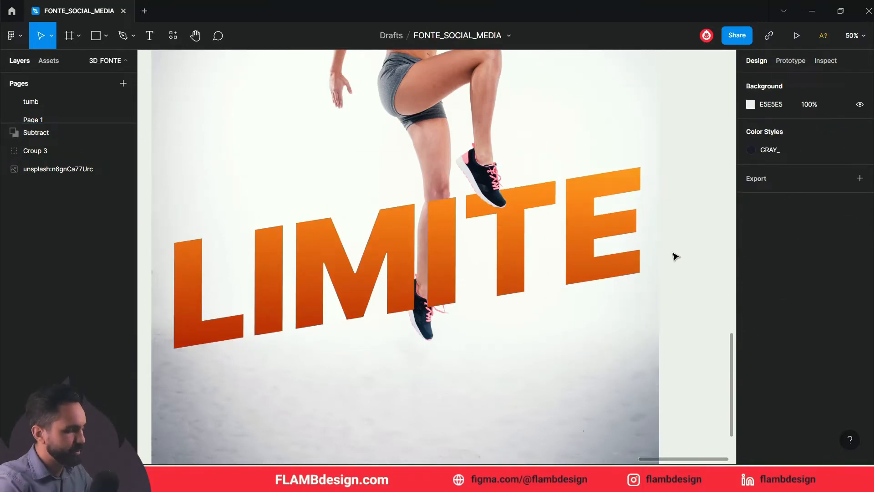
{"action": "key", "text": "minus"}
{"action": "key", "text": "minus"}
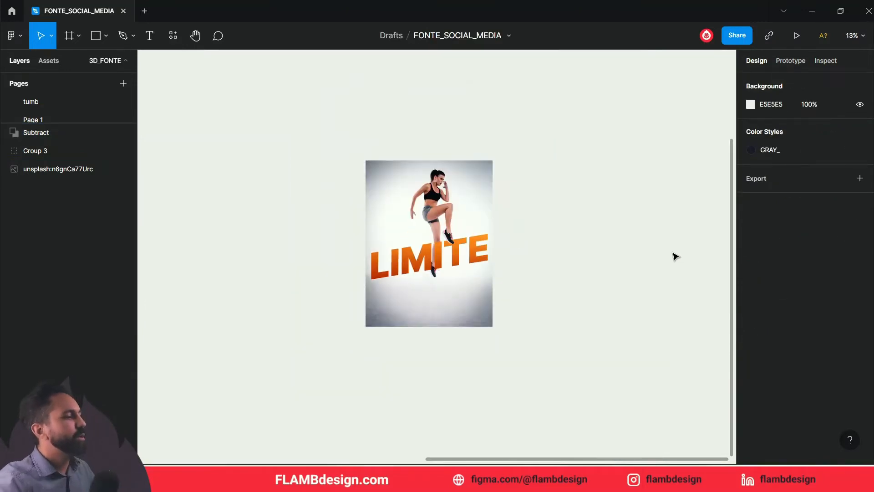
{"action": "key", "text": "z"}
{"action": "left_click", "coordinate": [461, 237]}
{"action": "left_click", "coordinate": [462, 238]}
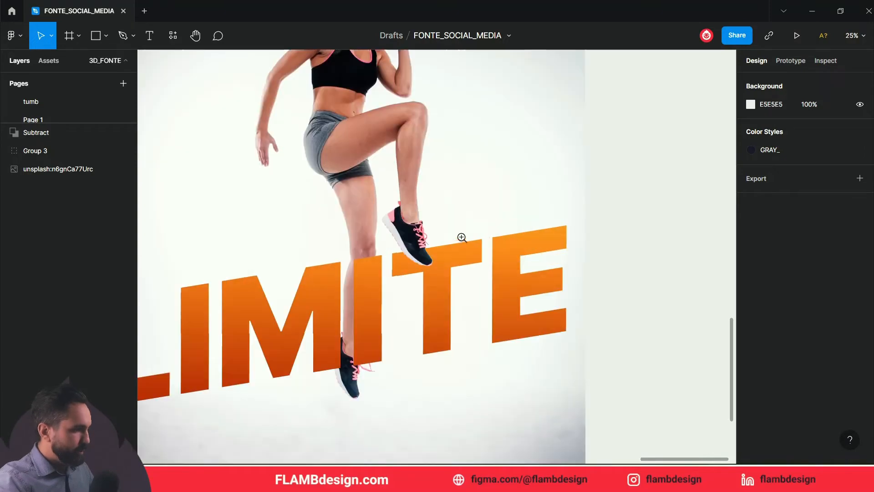
{"action": "left_click", "coordinate": [414, 268]}
{"action": "left_click", "coordinate": [380, 265]}
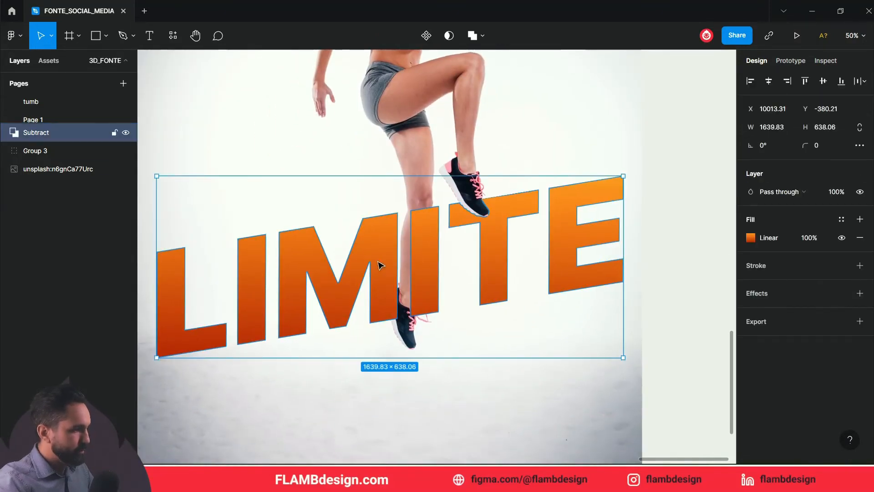
{"action": "left_click", "coordinate": [751, 238]}
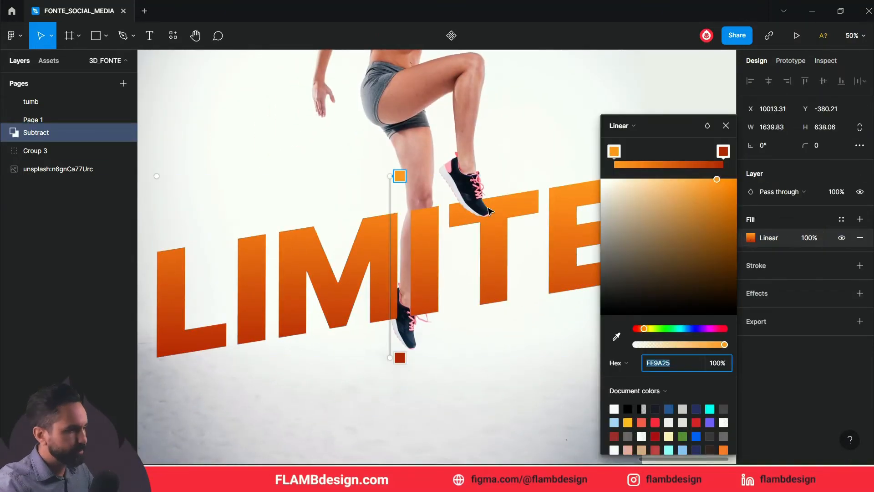
{"action": "left_click_drag", "start_coordinate": [391, 178], "coordinate": [372, 180]}
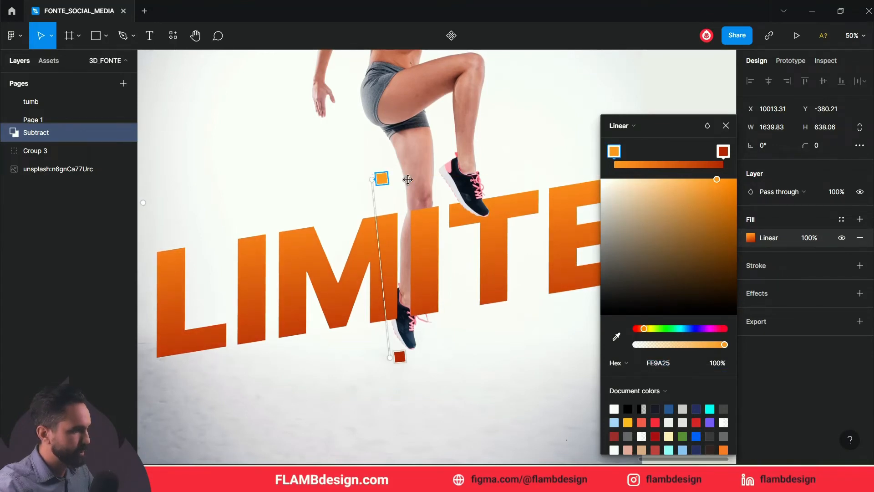
{"action": "left_click", "coordinate": [726, 126]}
{"action": "left_click", "coordinate": [700, 230]}
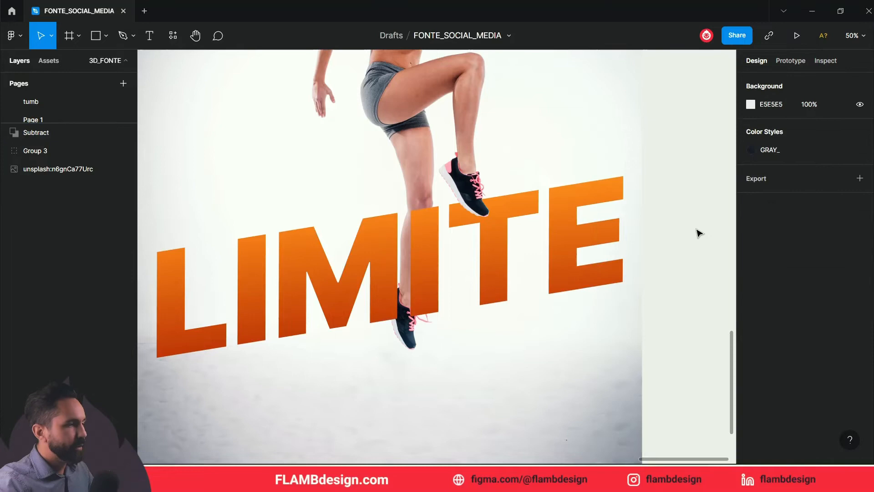
{"action": "left_click_drag", "start_coordinate": [653, 273], "coordinate": [706, 279]}
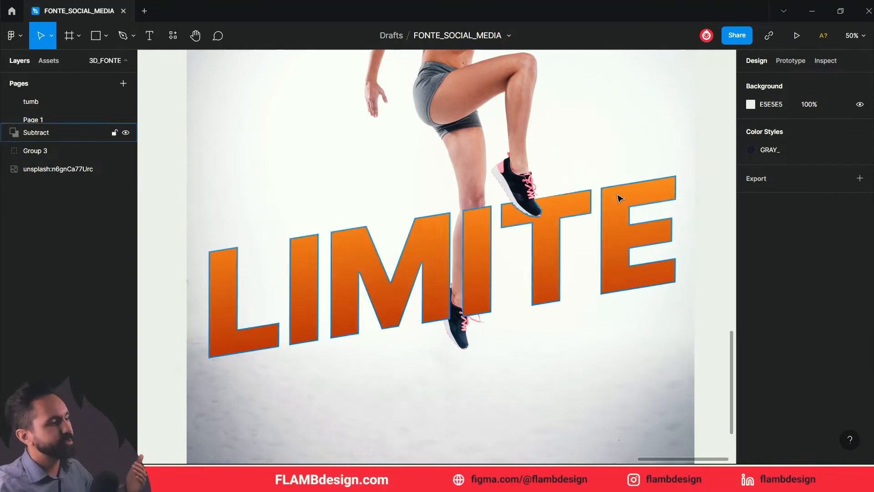
{"action": "left_click", "coordinate": [525, 204]}
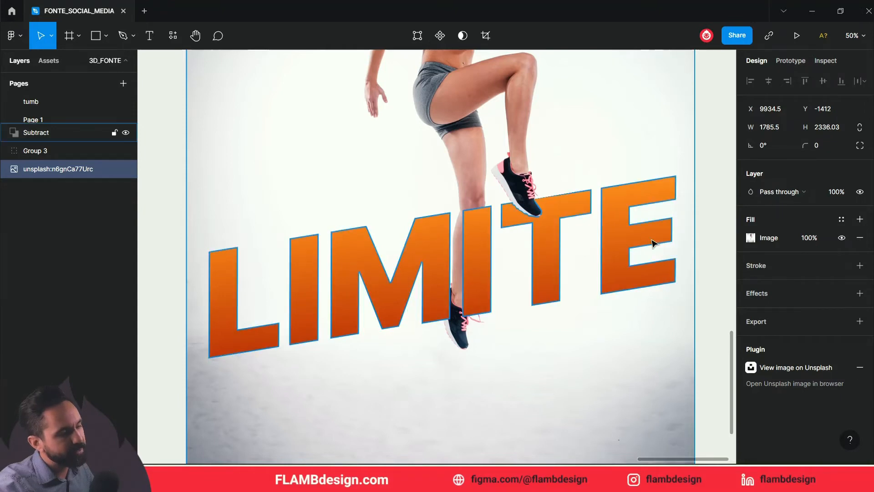
{"action": "left_click", "coordinate": [722, 248]}
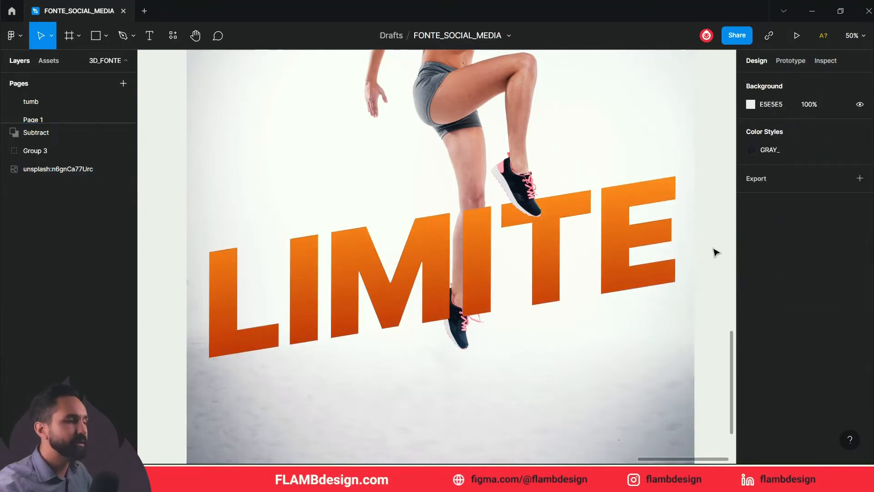
{"action": "scroll", "coordinate": [638, 298], "scroll_direction": "down", "scroll_amount": 1}
{"action": "scroll", "coordinate": [595, 291], "scroll_direction": "up", "scroll_amount": 1}
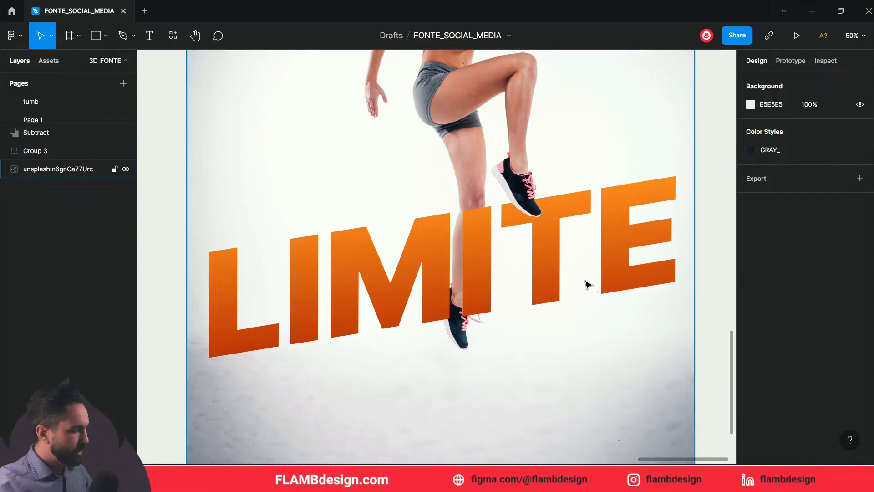
Draw a flat ellipse about 192 × 40 below the letter T and fill it with orange CE5713 sampled from the letter E.
{"action": "key", "text": "z"}
{"action": "left_click", "coordinate": [553, 237]}
{"action": "left_click_drag", "start_coordinate": [523, 283], "coordinate": [443, 150]}
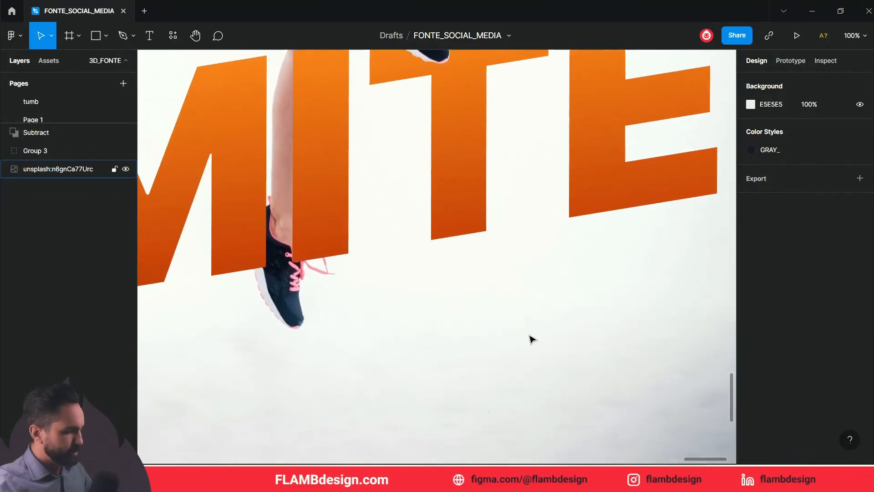
{"action": "key", "text": "o"}
{"action": "left_click_drag", "start_coordinate": [453, 323], "coordinate": [563, 346]}
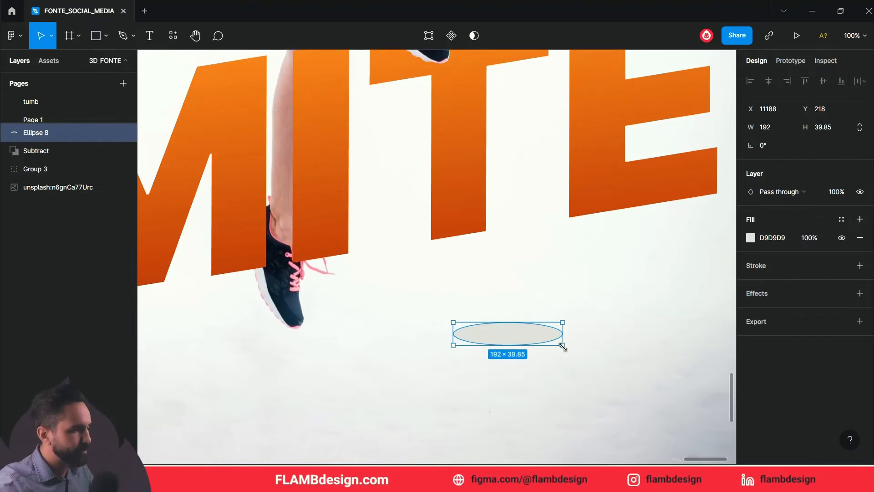
{"action": "key", "text": "i"}
{"action": "left_click", "coordinate": [612, 176]}
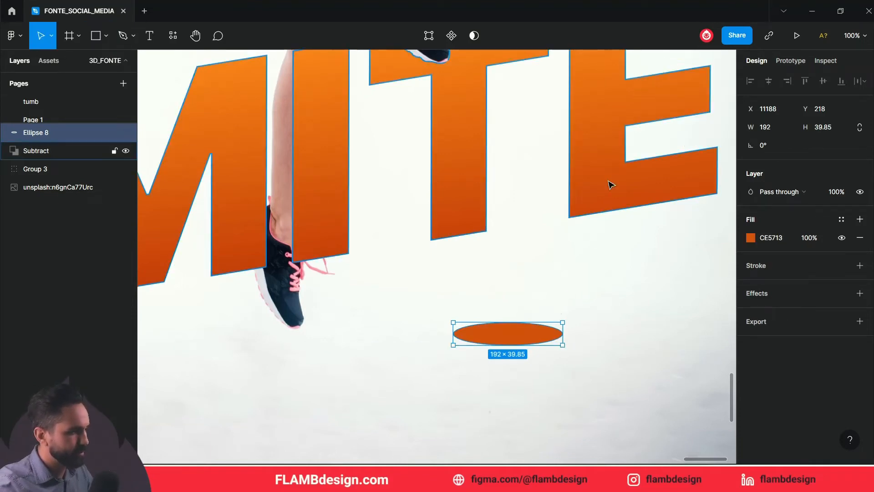
Add a layer blur effect of 26 to the orange ellipse.
{"action": "left_click", "coordinate": [859, 293]}
{"action": "left_click", "coordinate": [782, 312]}
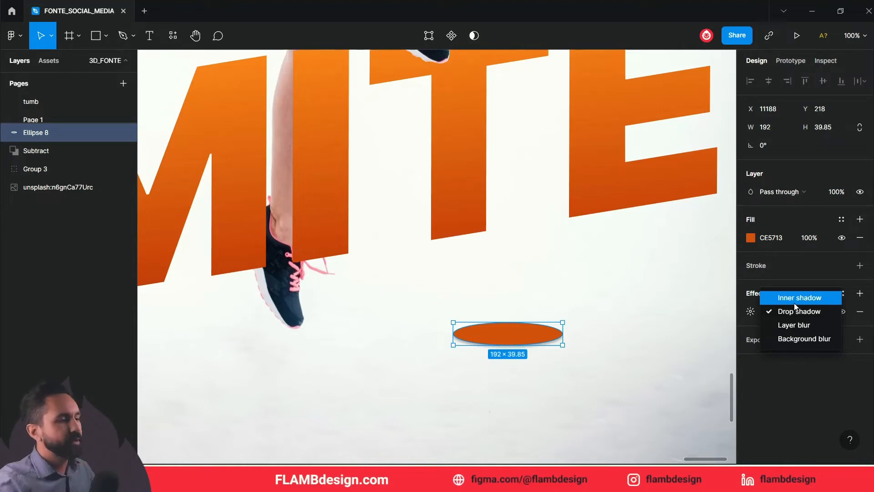
{"action": "left_click", "coordinate": [793, 329]}
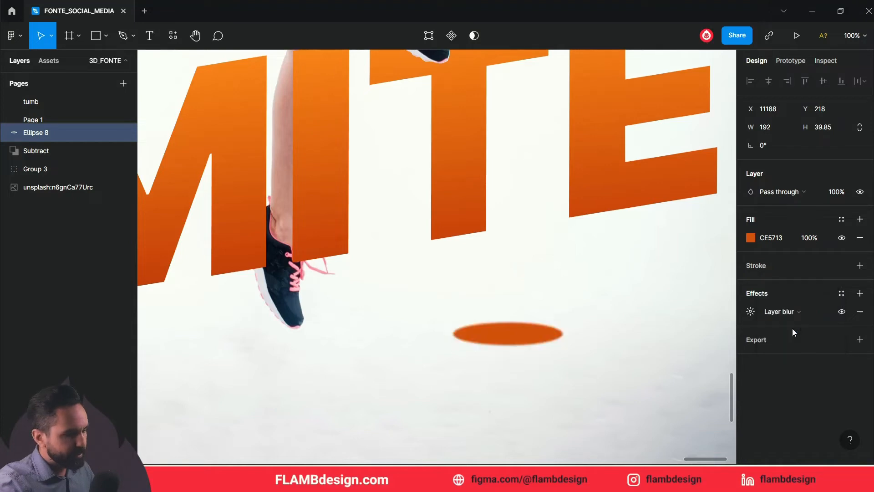
{"action": "left_click", "coordinate": [750, 314]}
{"action": "left_click_drag", "start_coordinate": [610, 340], "coordinate": [861, 330]}
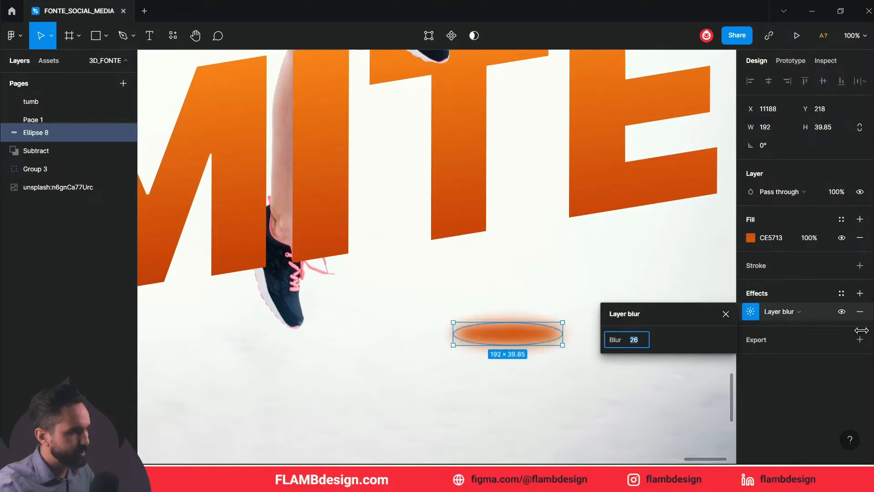
{"action": "left_click", "coordinate": [491, 366]}
{"action": "left_click_drag", "start_coordinate": [505, 348], "coordinate": [441, 194]}
{"action": "key", "text": "ctrl+z"}
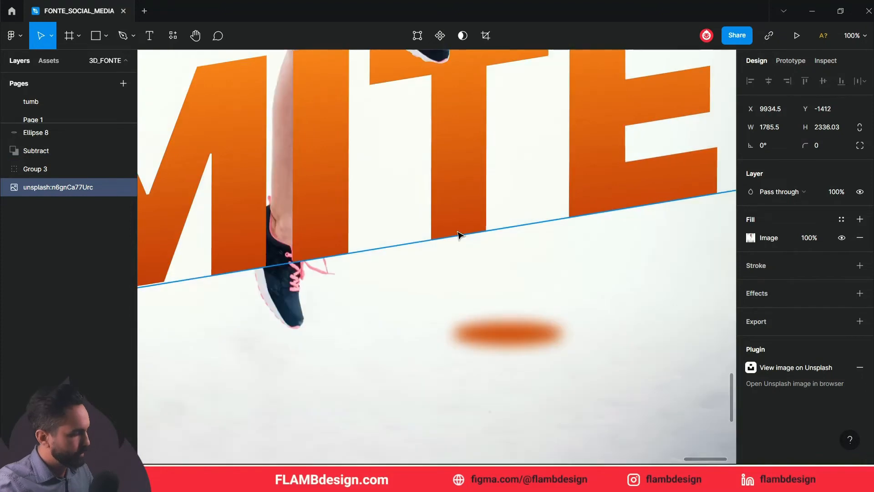
Move the blurred ellipse onto the stem of the letter T and set its blend mode to Multiply.
{"action": "left_click", "coordinate": [509, 333]}
{"action": "double_click", "coordinate": [510, 336]}
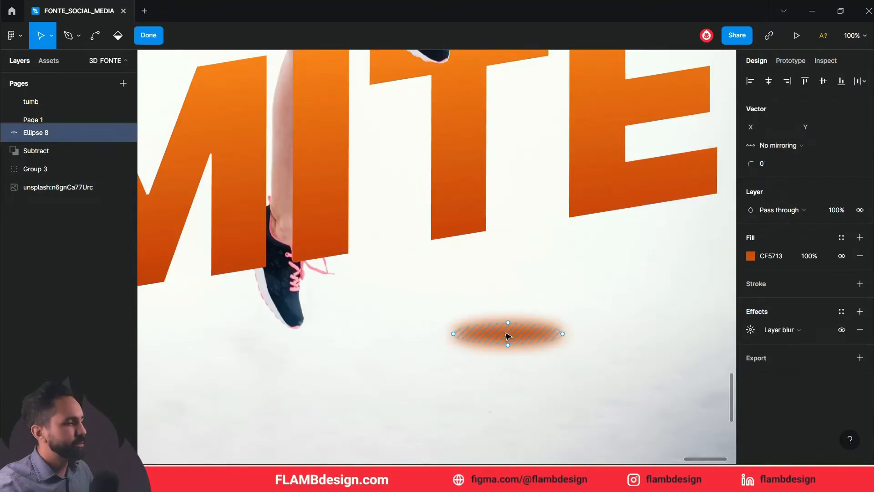
{"action": "key", "text": "Escape"}
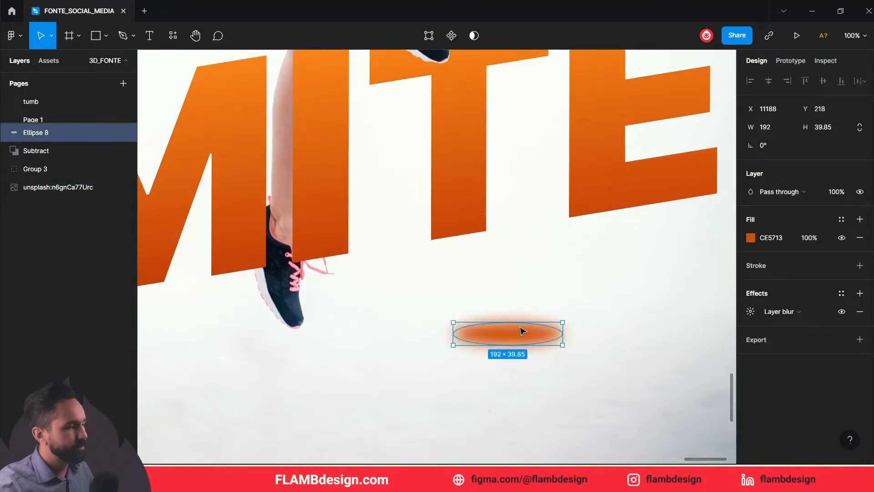
{"action": "left_click_drag", "start_coordinate": [524, 335], "coordinate": [491, 253]}
{"action": "left_click_drag", "start_coordinate": [451, 195], "coordinate": [466, 138]}
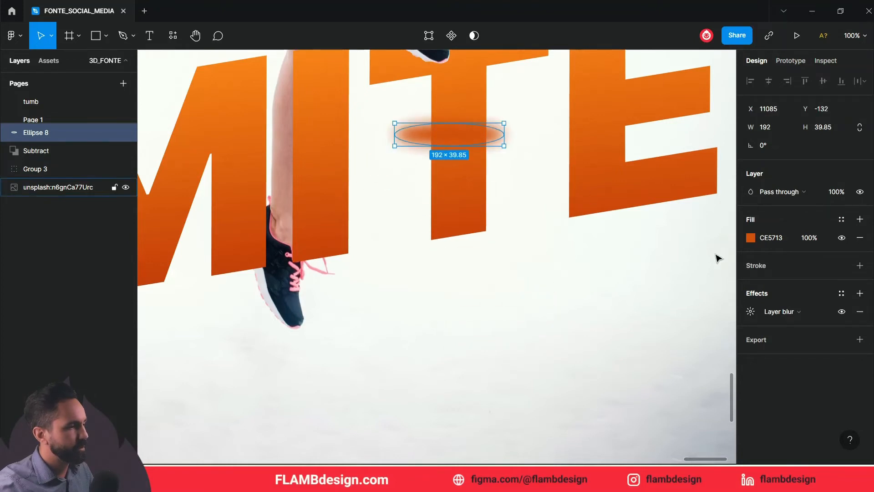
{"action": "left_click", "coordinate": [775, 193]}
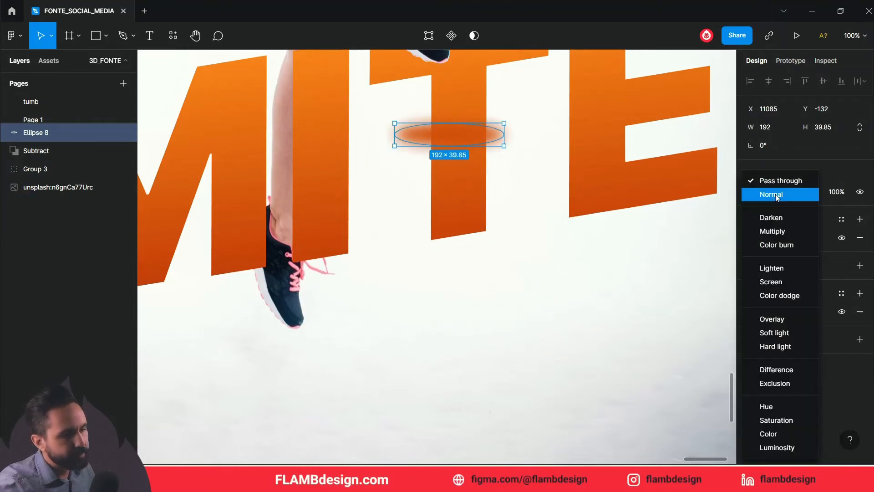
{"action": "left_click", "coordinate": [775, 231]}
{"action": "scroll", "coordinate": [501, 255], "scroll_direction": "up", "scroll_amount": 4}
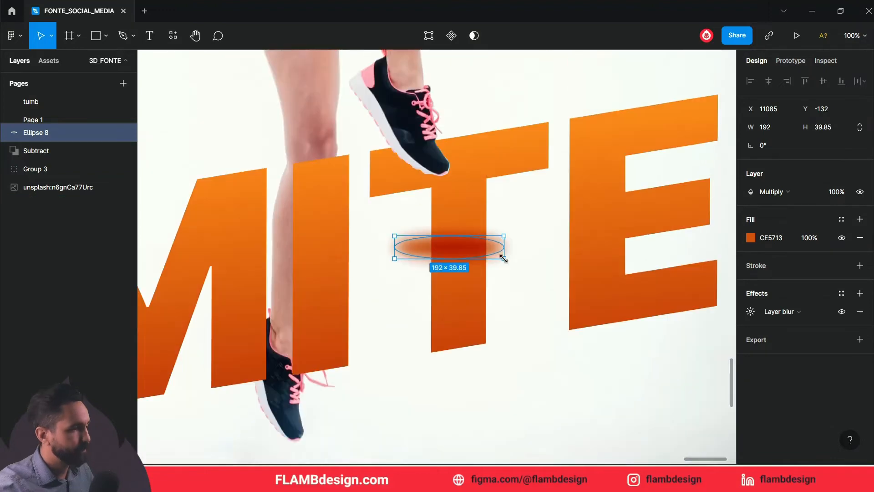
Heighten the blurred ellipse to about 69, rotate it to about -38.6°, and place it under the raised shoe's toe.
{"action": "left_click_drag", "start_coordinate": [510, 274], "coordinate": [495, 311]}
{"action": "left_click_drag", "start_coordinate": [453, 279], "coordinate": [458, 248]}
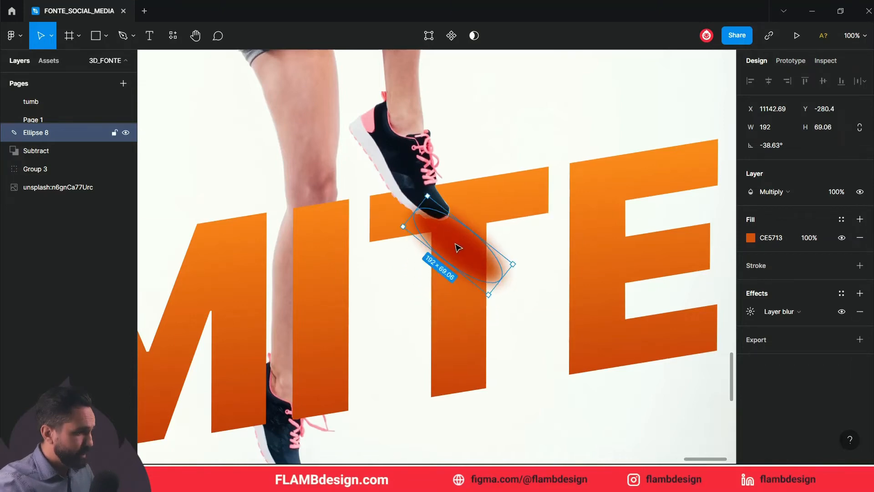
{"action": "scroll", "coordinate": [520, 335], "scroll_direction": "up", "scroll_amount": 1}
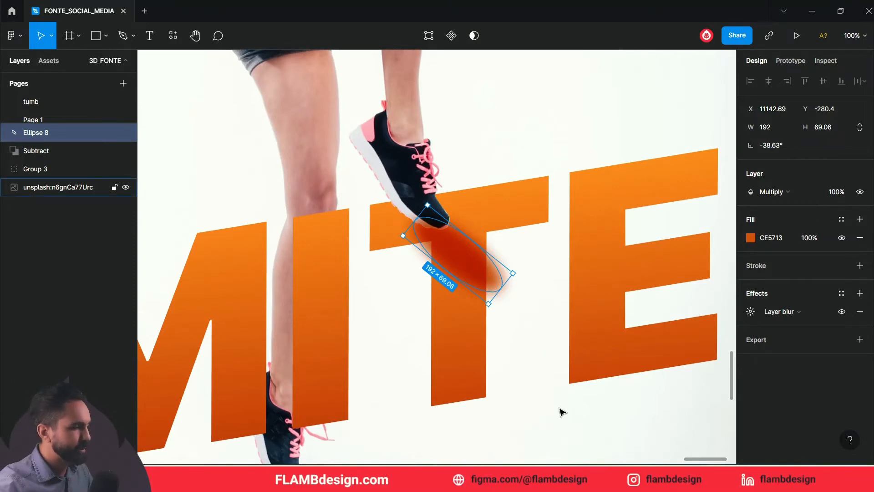
Try the shadow ellipse over the raised shoe, and reposition it just below the toe at about X 11142, Y -258.
{"action": "left_click", "coordinate": [535, 381]}
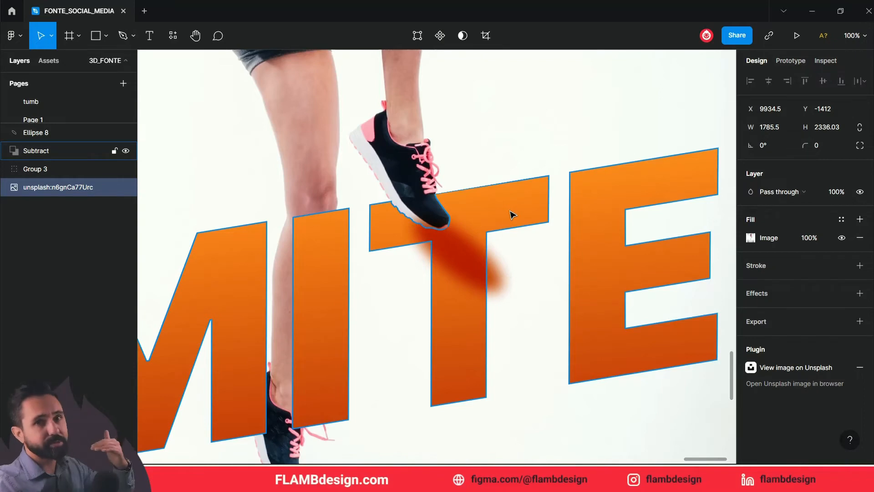
{"action": "left_click_drag", "start_coordinate": [463, 265], "coordinate": [421, 213]}
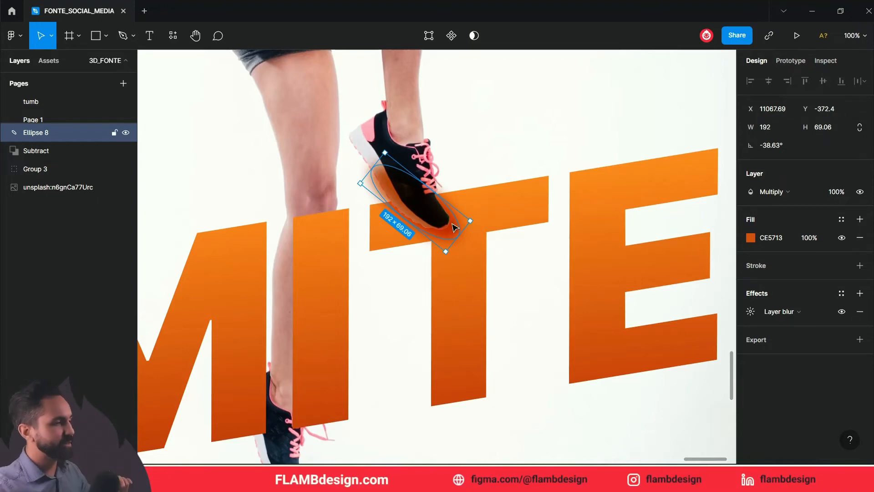
{"action": "left_click_drag", "start_coordinate": [454, 234], "coordinate": [488, 298]}
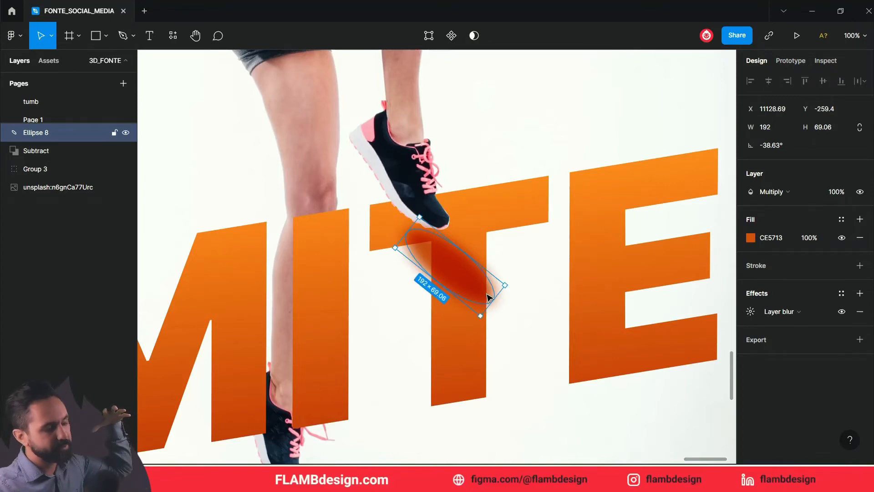
{"action": "left_click_drag", "start_coordinate": [471, 278], "coordinate": [476, 278]}
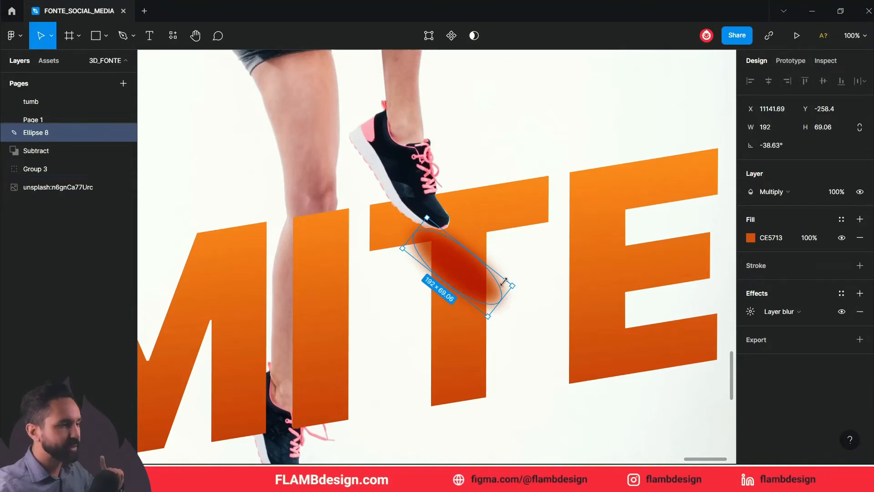
{"action": "left_click", "coordinate": [534, 310]}
{"action": "left_click", "coordinate": [465, 288]}
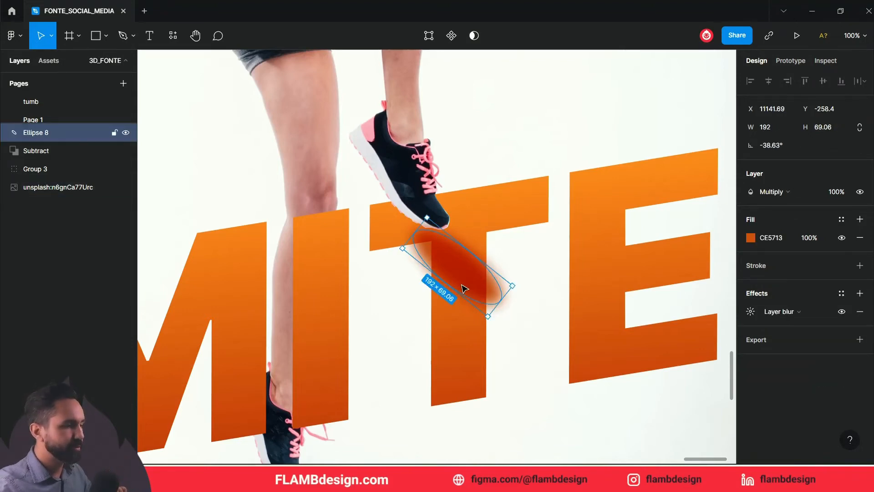
Open the layer blur settings of the shadow ellipse and close them again.
{"action": "left_click", "coordinate": [750, 311]}
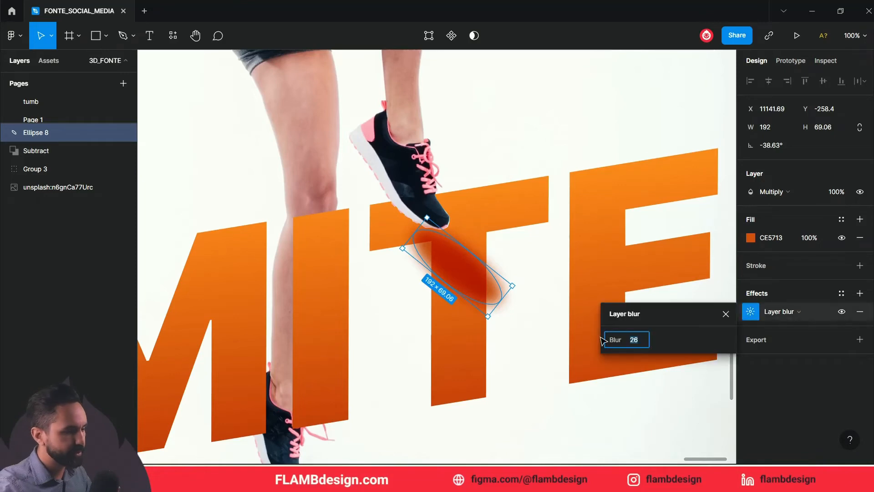
{"action": "left_click_drag", "start_coordinate": [632, 340], "coordinate": [655, 340]}
{"action": "left_click", "coordinate": [537, 404]}
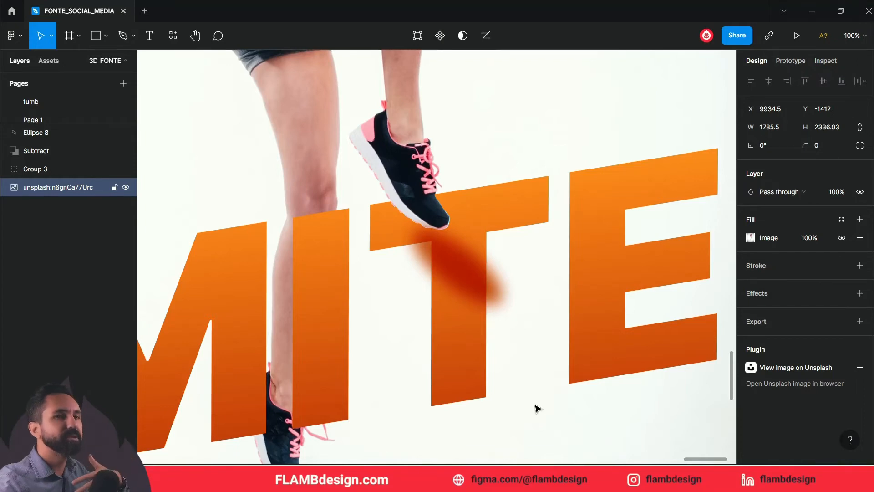
Examine how the blurred shadow falls around the T's stem, both close up and on the whole poster.
{"action": "scroll", "coordinate": [537, 408], "scroll_direction": "up", "scroll_amount": 1}
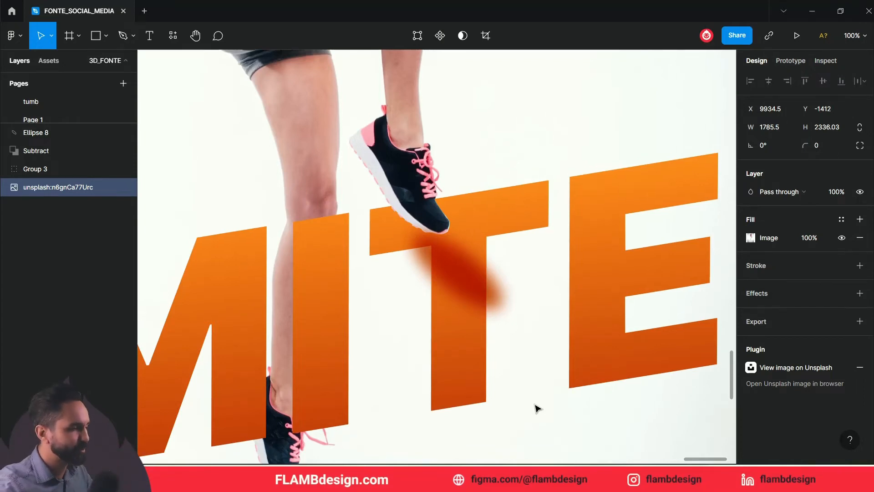
{"action": "left_click", "coordinate": [476, 279]}
{"action": "left_click", "coordinate": [546, 416]}
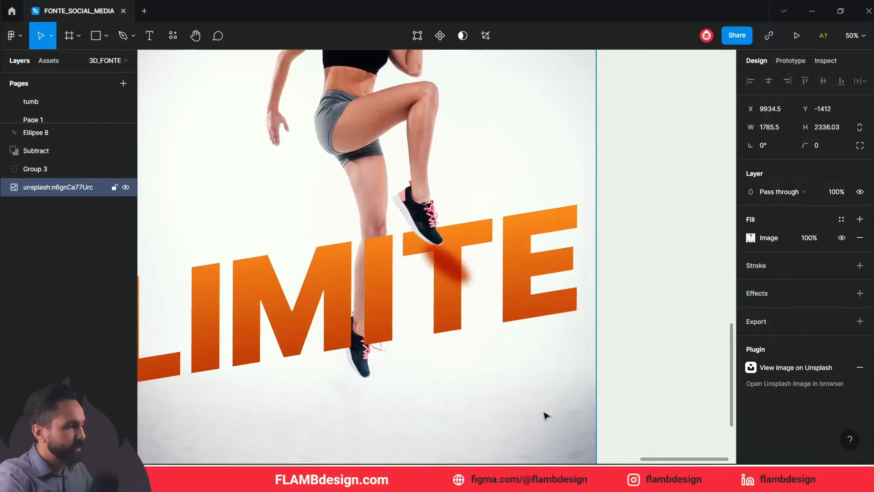
{"action": "key", "text": "minus"}
{"action": "left_click", "coordinate": [585, 362]}
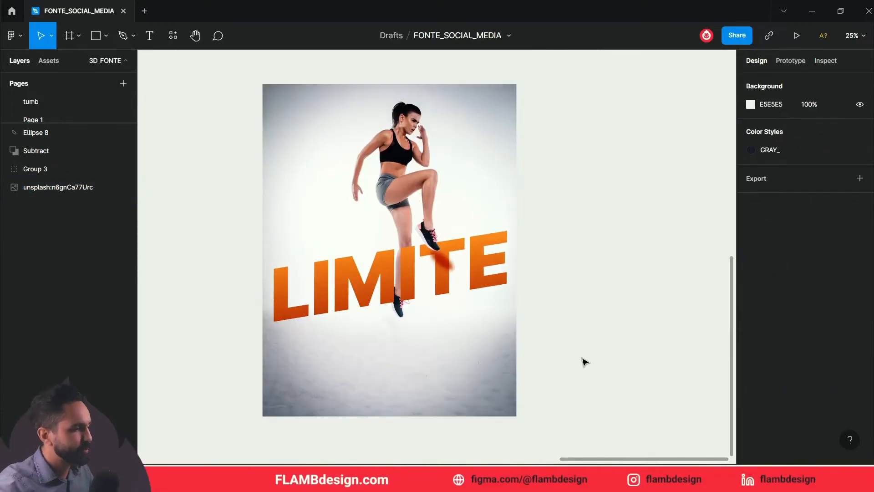
{"action": "scroll", "coordinate": [449, 293], "scroll_direction": "up", "scroll_amount": 5}
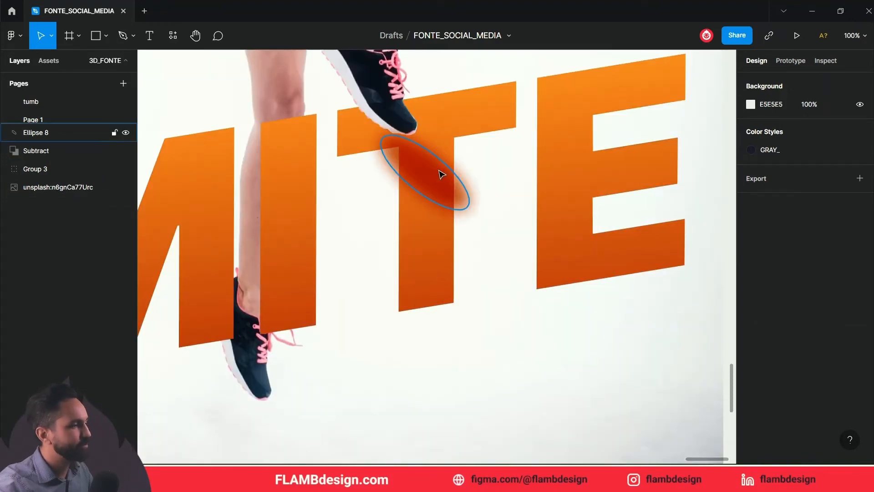
{"action": "left_click", "coordinate": [438, 176]}
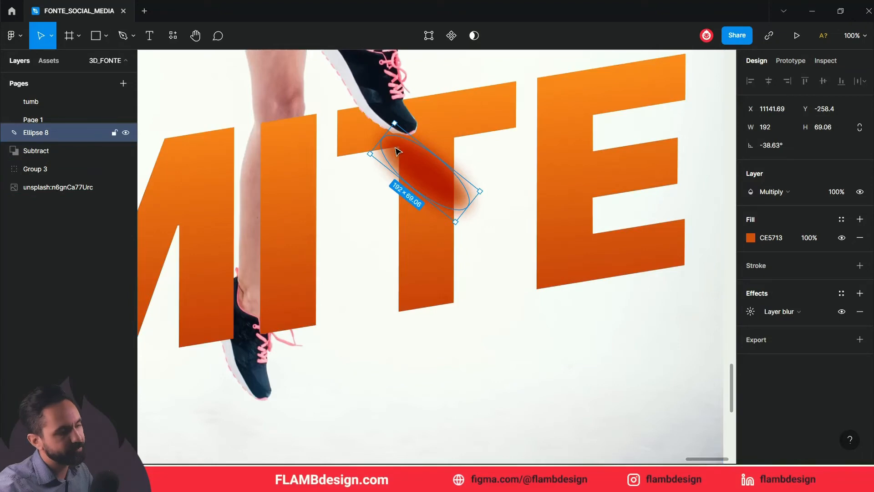
{"action": "left_click", "coordinate": [481, 373]}
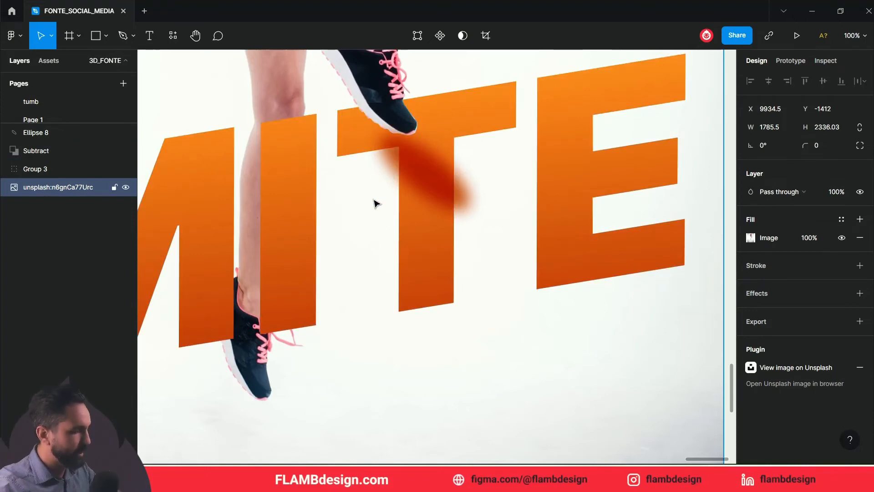
Try outlining the empty area beside the T's stem, under its crossbar, with the Pen tool, and undo the path.
{"action": "key", "text": "p"}
{"action": "left_click", "coordinate": [352, 153]}
{"action": "left_click", "coordinate": [400, 145]}
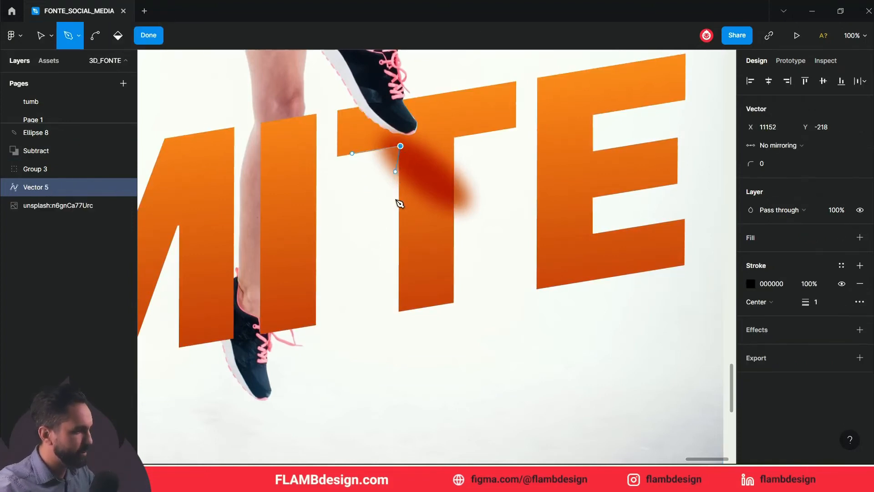
{"action": "left_click", "coordinate": [400, 258]}
{"action": "left_click", "coordinate": [366, 247]}
{"action": "left_click", "coordinate": [352, 154]}
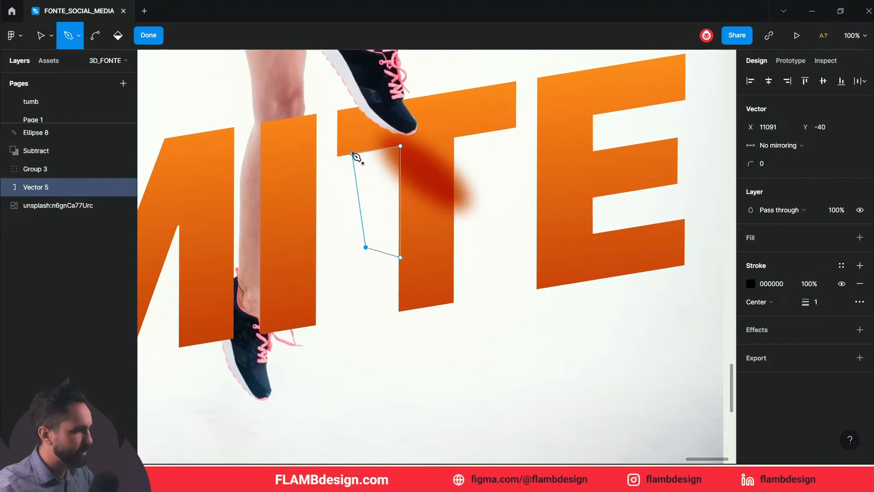
{"action": "key", "text": "ctrl+z"}
{"action": "key", "text": "ctrl+z"}
{"action": "key", "text": "ctrl+z"}
{"action": "key", "text": "ctrl+z"}
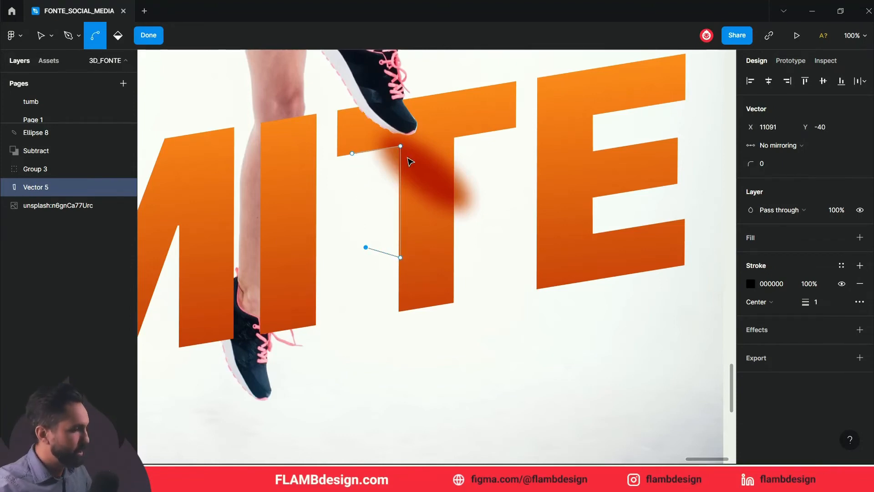
{"action": "key", "text": "ctrl+z"}
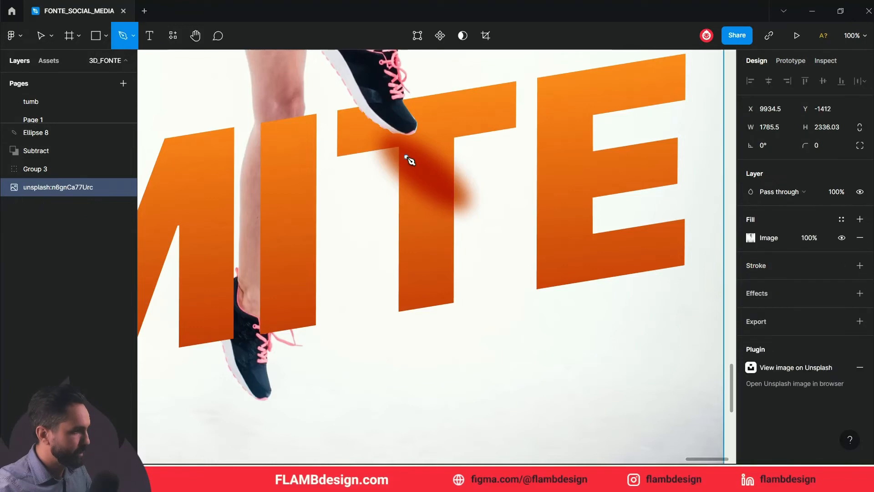
{"action": "key", "text": "v"}
Duplicate the orange LIMITE Subtract shape in place.
{"action": "left_click", "coordinate": [544, 254]}
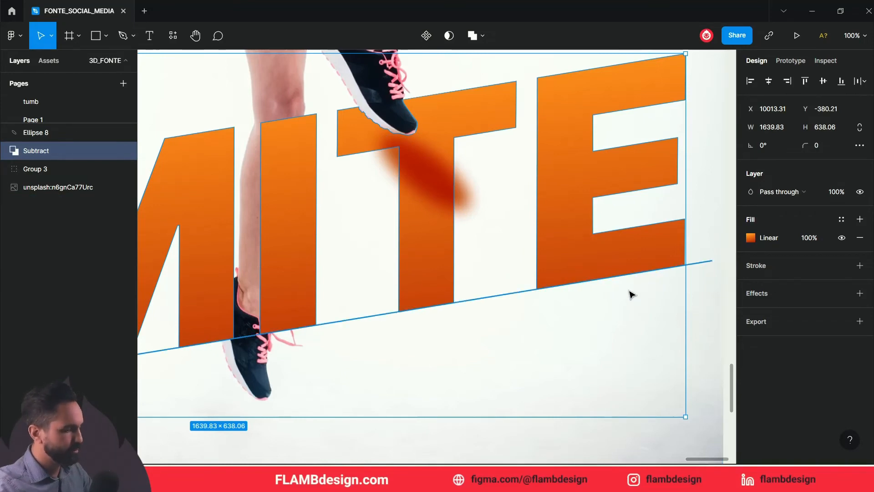
{"action": "key", "text": "ctrl+v"}
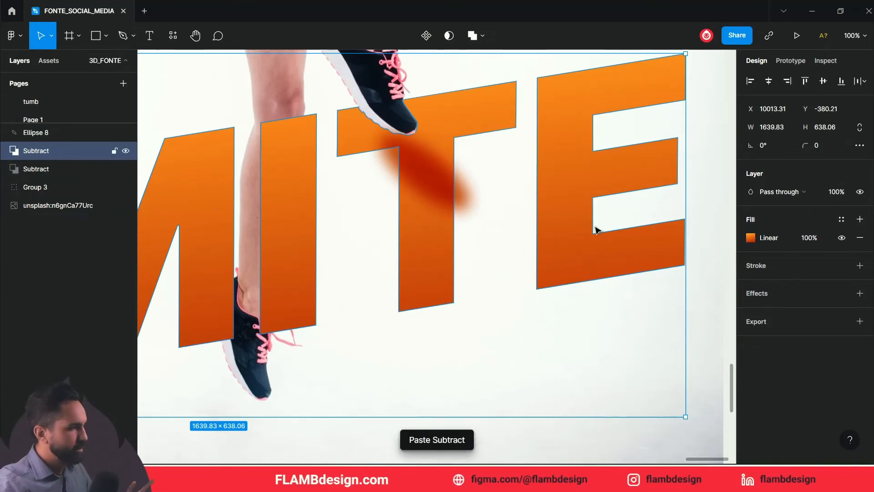
Try shifting the duplicated LIMITE shape down below the original, and undo each move.
{"action": "left_click_drag", "start_coordinate": [581, 194], "coordinate": [586, 356]}
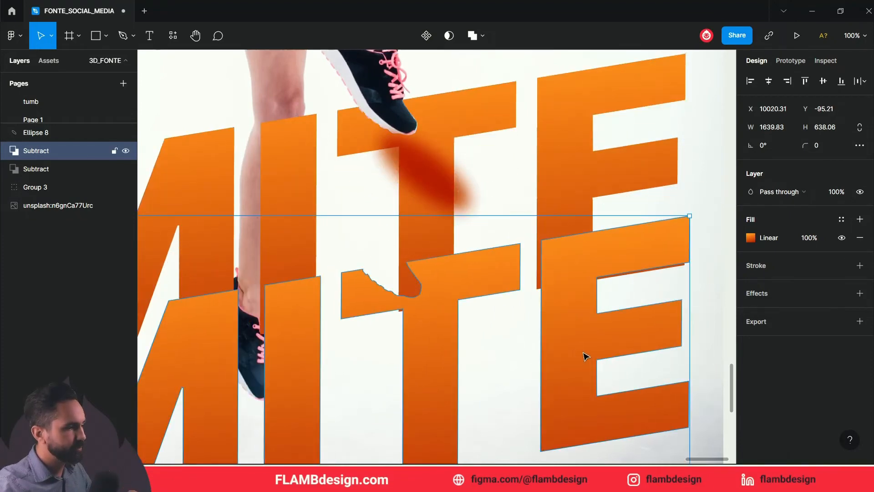
{"action": "key", "text": "ctrl+z"}
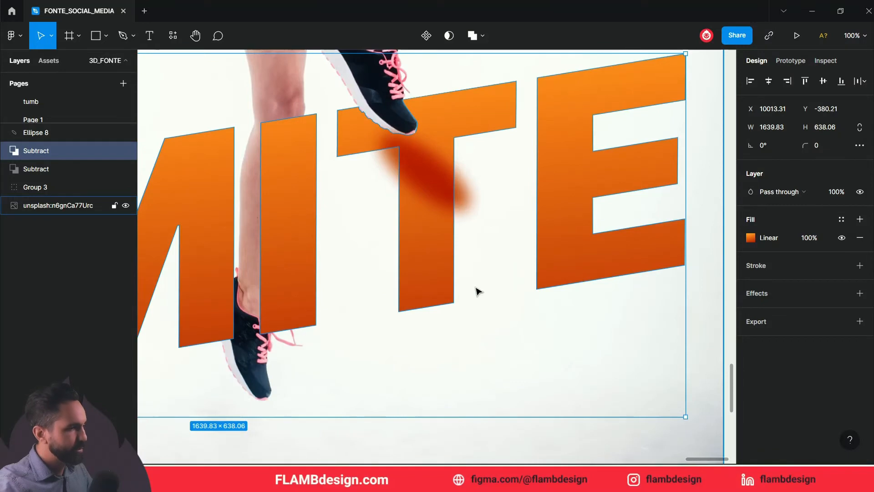
{"action": "left_click_drag", "start_coordinate": [551, 210], "coordinate": [555, 350]}
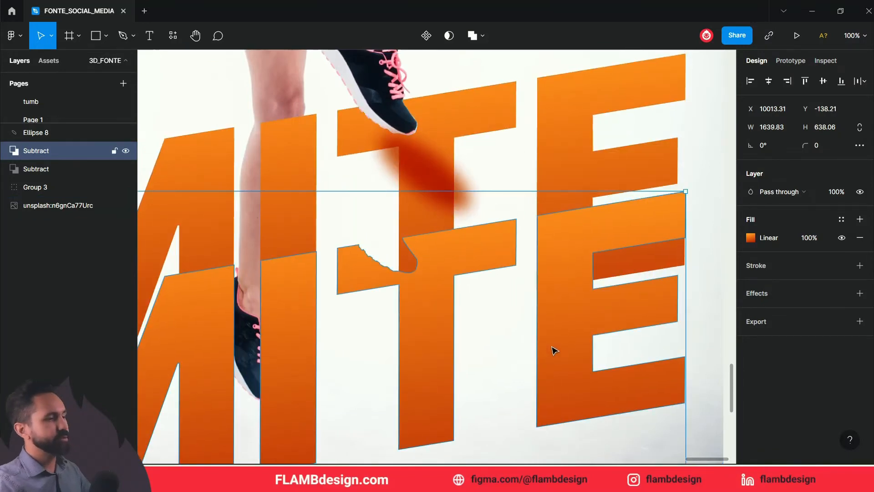
{"action": "key", "text": "ctrl+z"}
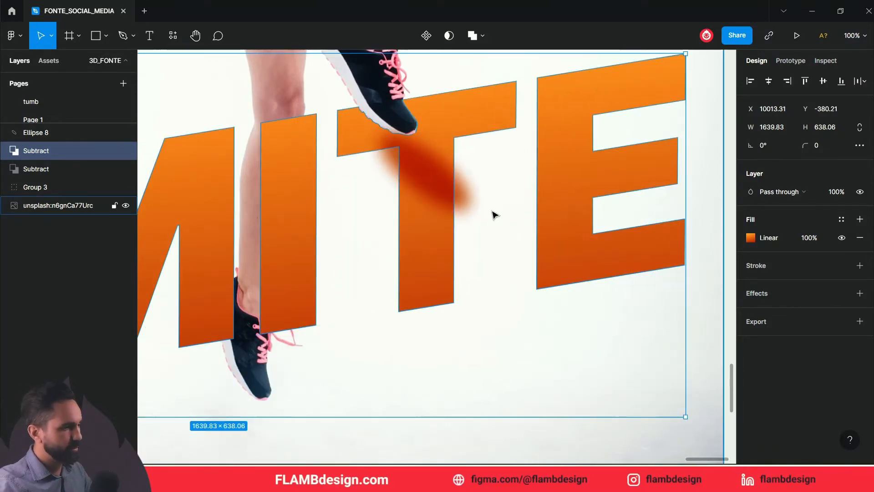
Mask the blurred shadow ellipse with the duplicated LIMITE Subtract shape.
{"action": "left_click", "coordinate": [442, 186], "text": "shift"}
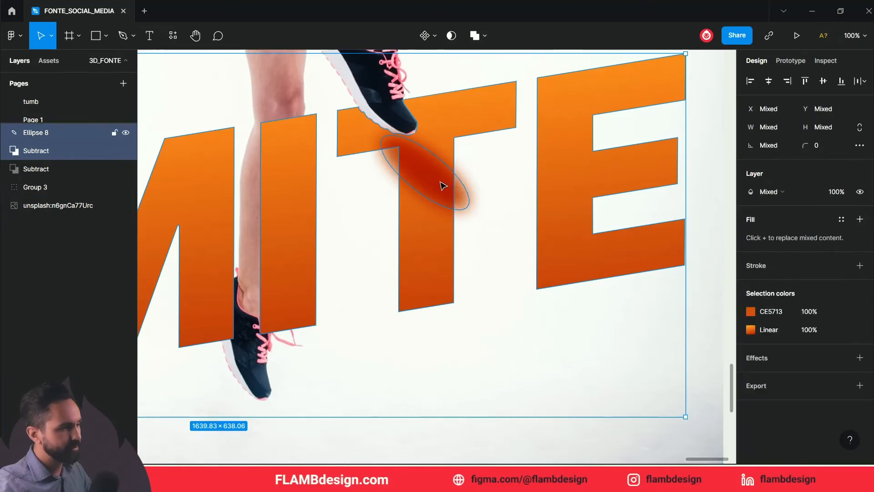
{"action": "left_click", "coordinate": [451, 36]}
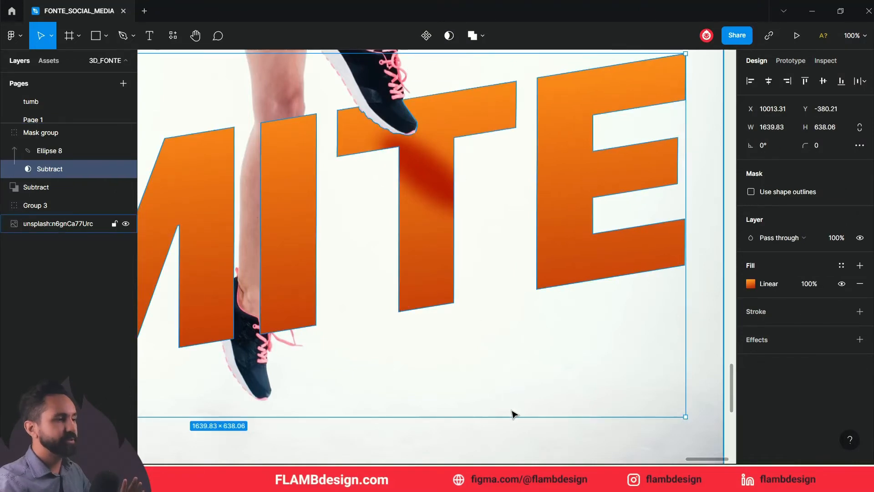
{"action": "left_click", "coordinate": [470, 450]}
{"action": "scroll", "coordinate": [473, 450], "scroll_direction": "up", "scroll_amount": 1}
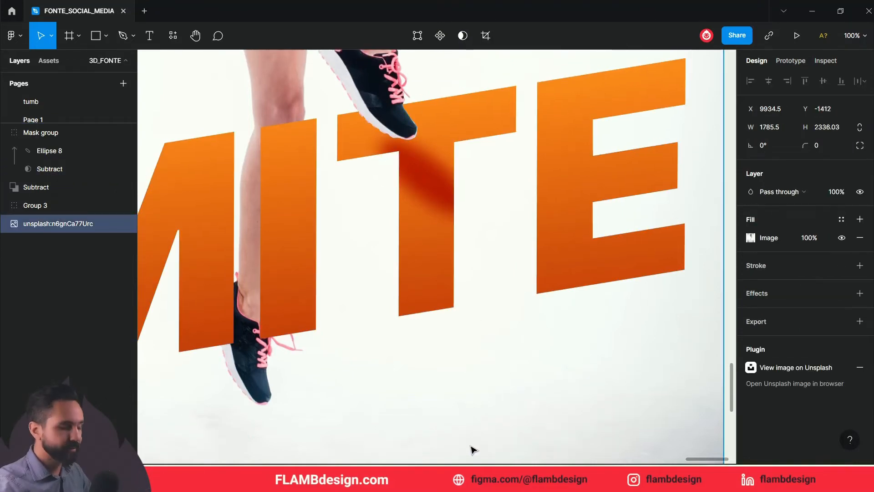
{"action": "key", "text": "ctrl+minus"}
{"action": "key", "text": "ctrl+minus"}
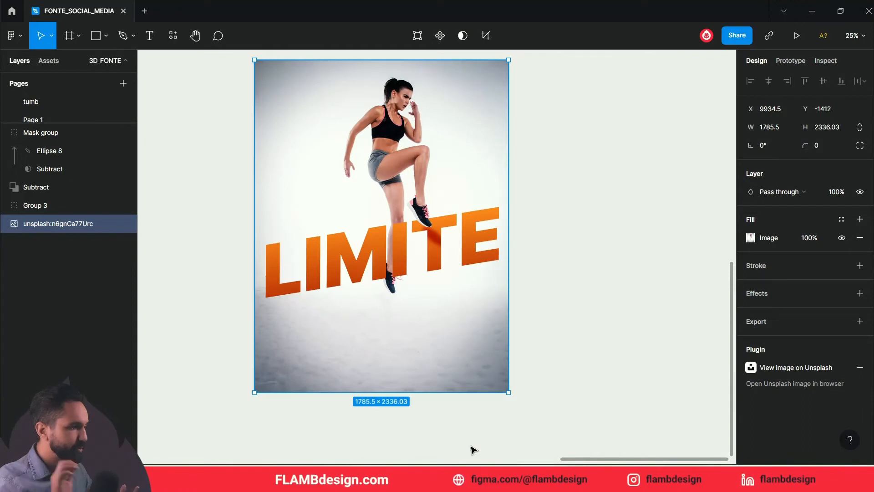
Try the masked shadow group lower on the poster at about Y 356, and select its Subtract mask.
{"action": "left_click", "coordinate": [566, 300]}
{"action": "left_click_drag", "start_coordinate": [439, 256], "coordinate": [441, 361]}
{"action": "double_click", "coordinate": [437, 351]}
{"action": "left_click", "coordinate": [465, 355]}
{"action": "key", "text": "z"}
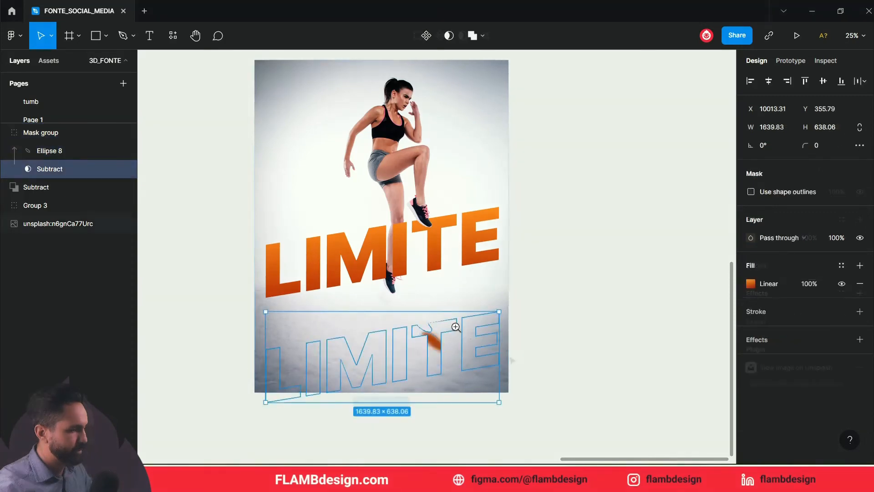
{"action": "left_click", "coordinate": [456, 326]}
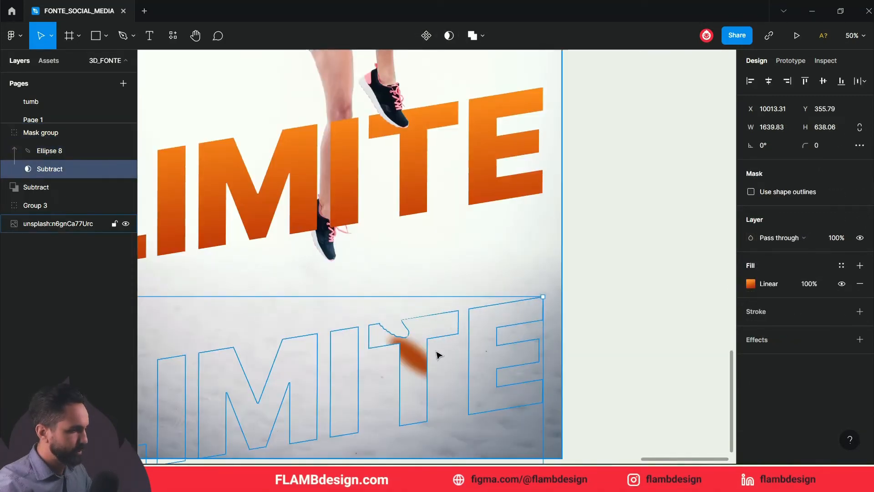
Undo the downward move of the masked shadow group.
{"action": "key", "text": "ctrl+z"}
{"action": "key", "text": "ctrl+z"}
{"action": "key", "text": "ctrl+z"}
{"action": "key", "text": "ctrl+z"}
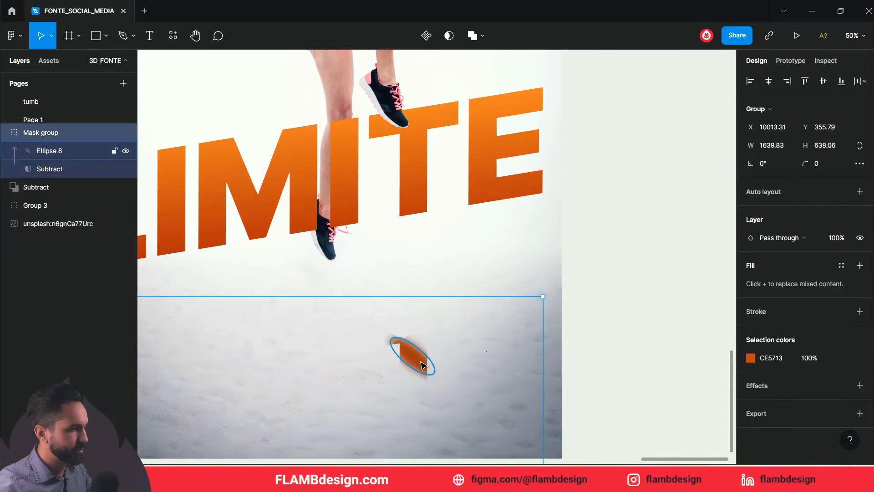
{"action": "key", "text": "ctrl+z"}
{"action": "key", "text": "ctrl+z"}
{"action": "key", "text": "ctrl+z"}
{"action": "key", "text": "ctrl+z"}
{"action": "key", "text": "ctrl+z"}
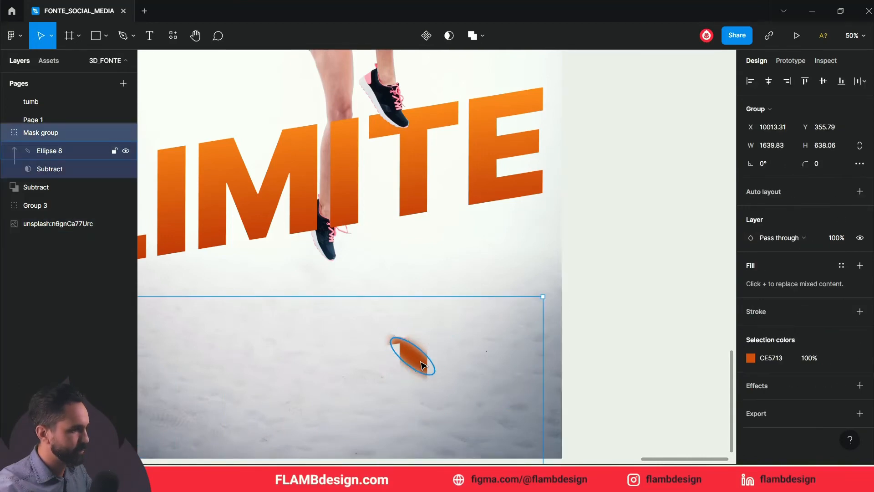
Move the mask group below the LIMITE text to about X 10097, Y 316, and hide it.
{"action": "left_click_drag", "start_coordinate": [501, 263], "coordinate": [611, 369]}
{"action": "scroll", "coordinate": [587, 375], "scroll_direction": "up", "scroll_amount": 2}
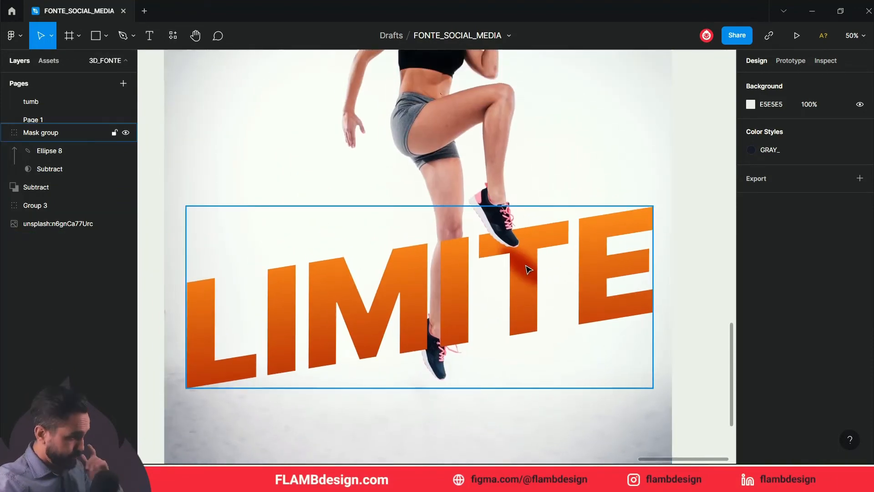
{"action": "scroll", "coordinate": [528, 270], "scroll_direction": "down", "scroll_amount": 3}
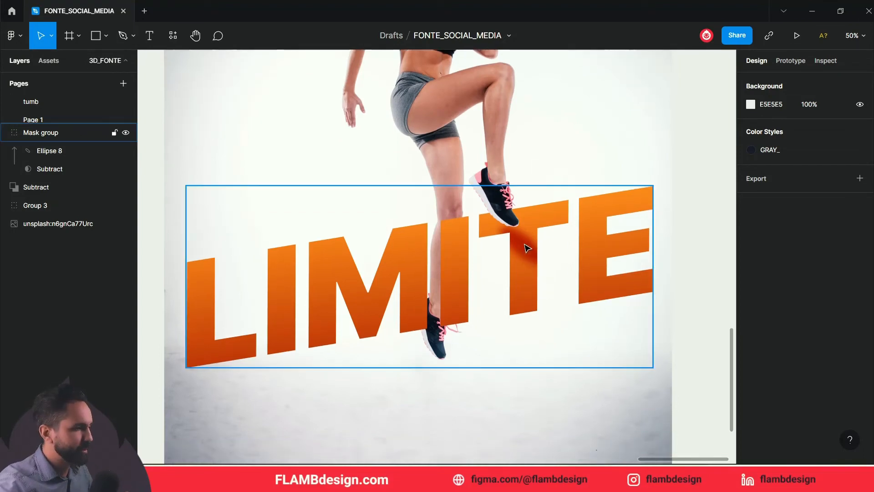
{"action": "left_click", "coordinate": [527, 247]}
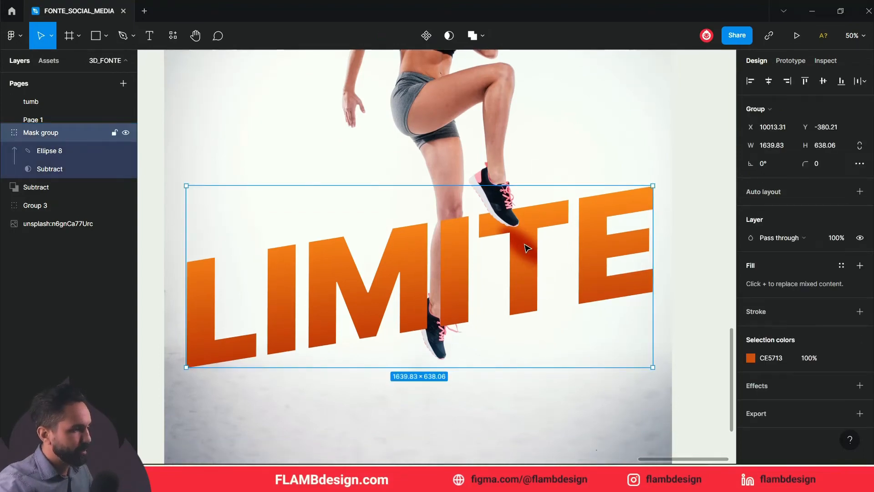
{"action": "left_click_drag", "start_coordinate": [525, 276], "coordinate": [521, 404]}
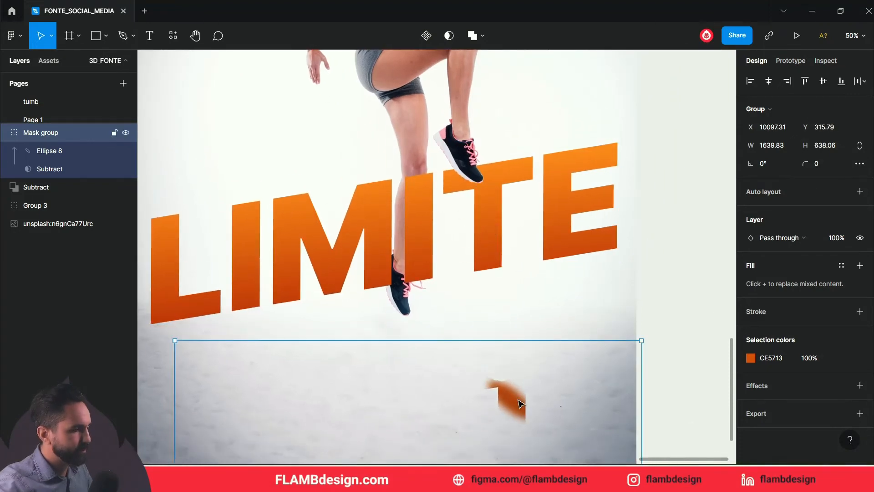
Expand the original Subtract shape and inspect its Vector 4 and LIMITE text layers.
{"action": "left_click", "coordinate": [551, 223]}
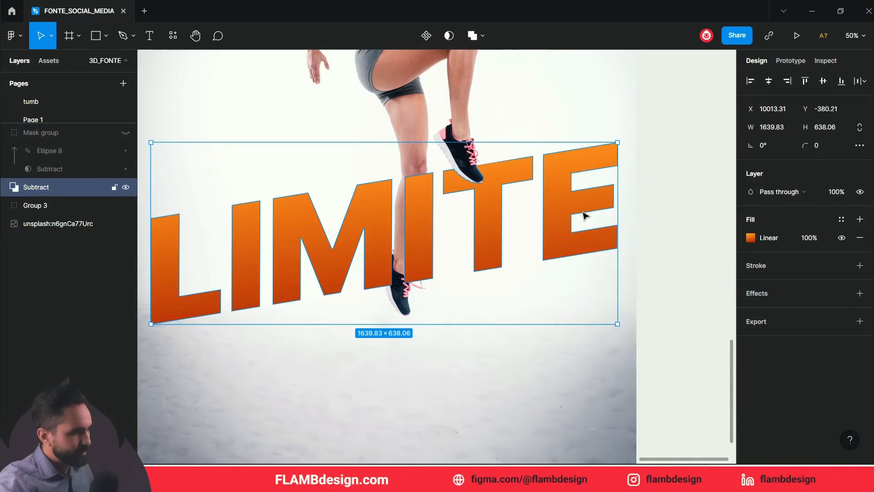
{"action": "left_click", "coordinate": [5, 189]}
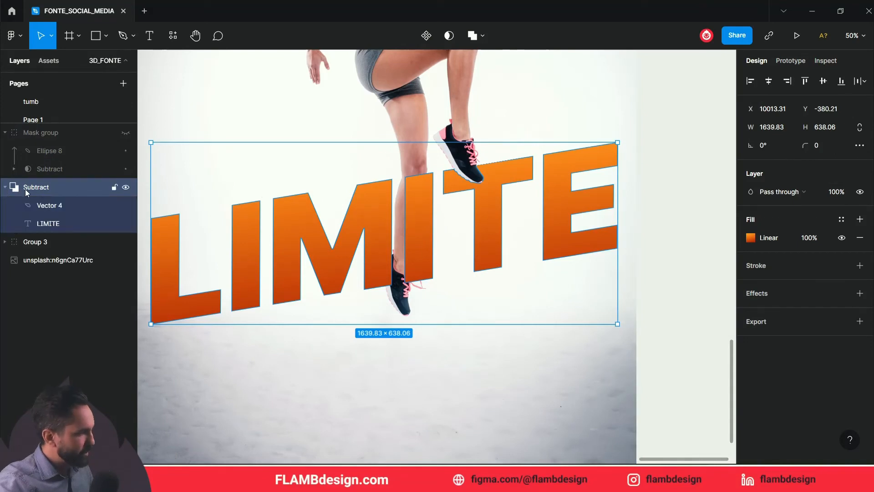
{"action": "left_click", "coordinate": [47, 206]}
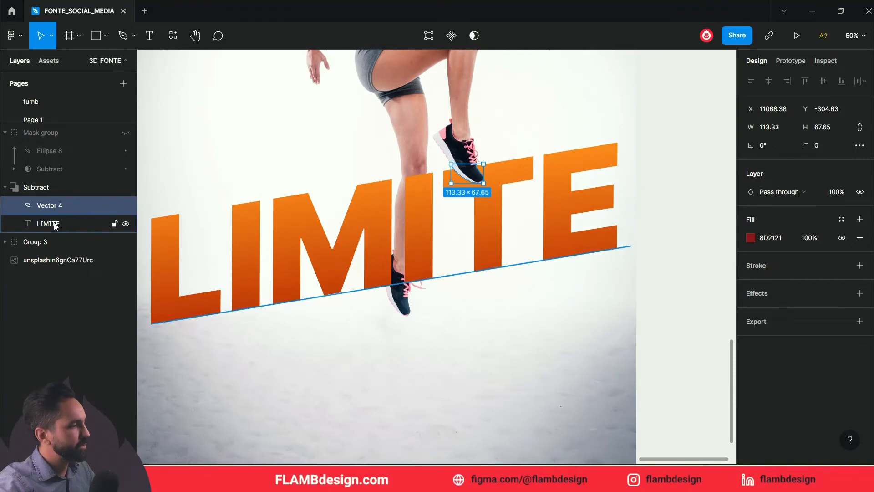
{"action": "left_click", "coordinate": [55, 225]}
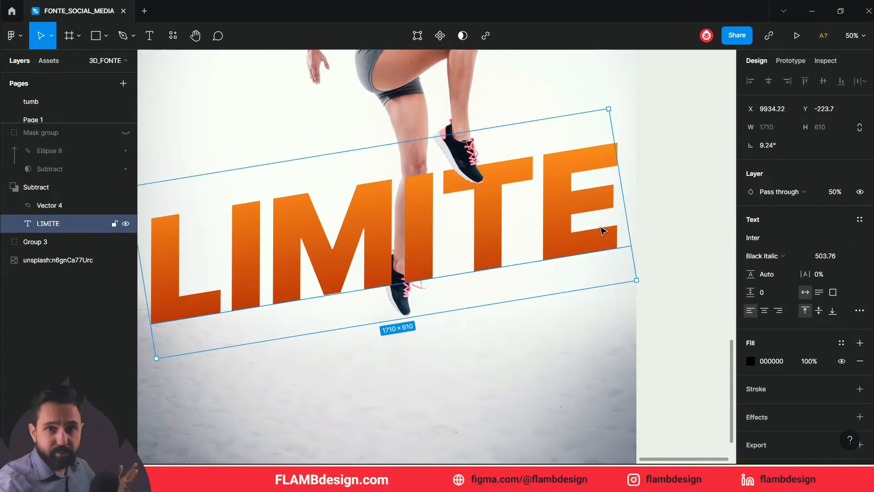
Move the LIMITE text layer inside the Subtract shape to about X 9915, Y -197.
{"action": "mouse_move", "coordinate": [567, 203]}
{"action": "left_mouse_down"}
{"action": "mouse_move", "coordinate": [566, 191]}
{"action": "mouse_move", "coordinate": [559, 211]}
{"action": "left_mouse_up"}
{"action": "scroll", "coordinate": [484, 196], "scroll_direction": "up", "scroll_amount": 5}
{"action": "mouse_move", "coordinate": [484, 195]}
{"action": "left_mouse_down"}
{"action": "mouse_move", "coordinate": [491, 203]}
{"action": "mouse_move", "coordinate": [470, 193]}
{"action": "mouse_move", "coordinate": [460, 213]}
{"action": "mouse_move", "coordinate": [492, 213]}
{"action": "mouse_move", "coordinate": [484, 193]}
{"action": "left_mouse_up"}
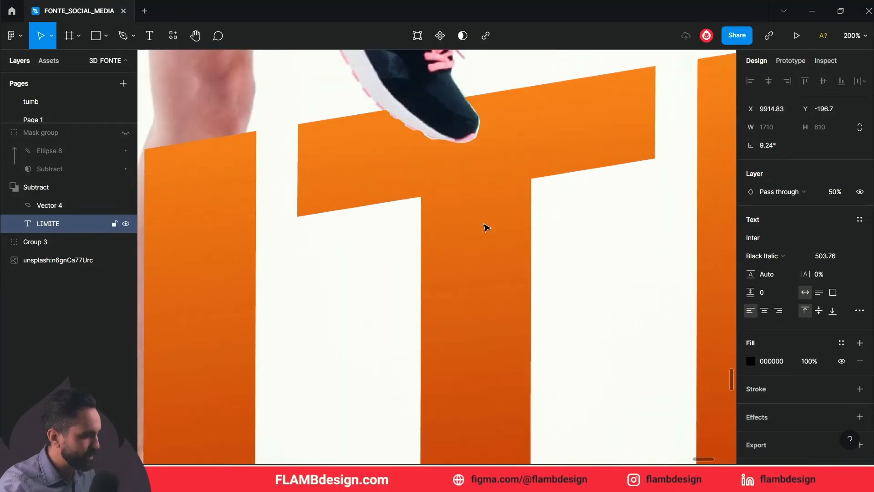
Try to move the LIMITE text inside the Subtract shape to about X 9895, Y -244.
{"action": "scroll", "coordinate": [484, 224], "scroll_direction": "up", "scroll_amount": 2}
{"action": "key", "text": "space"}
{"action": "left_click_drag", "start_coordinate": [485, 258], "coordinate": [493, 237]}
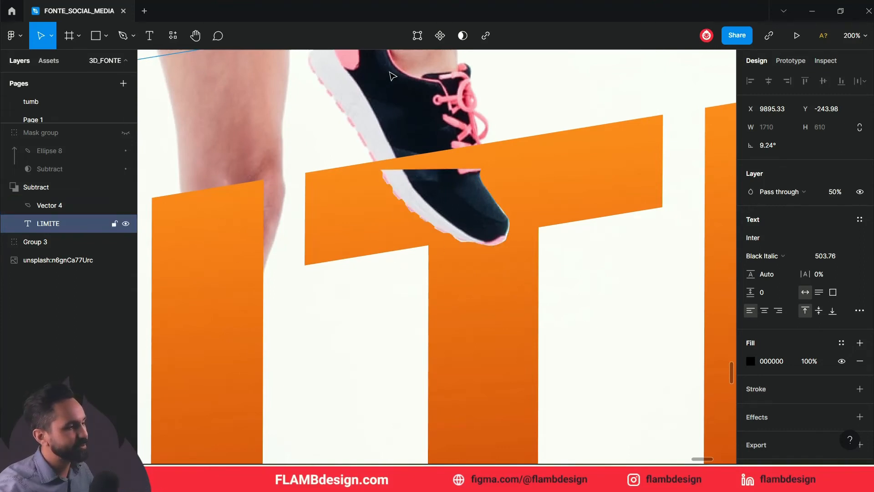
{"action": "key", "text": "ctrl+z"}
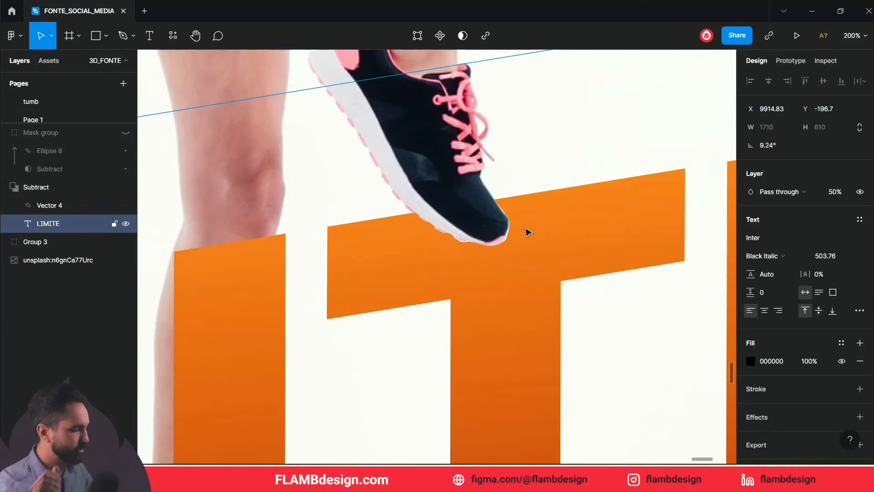
Show the hidden Mask group over the moved LIMITE text.
{"action": "key", "text": "minus"}
{"action": "key", "text": "minus"}
{"action": "key", "text": "minus"}
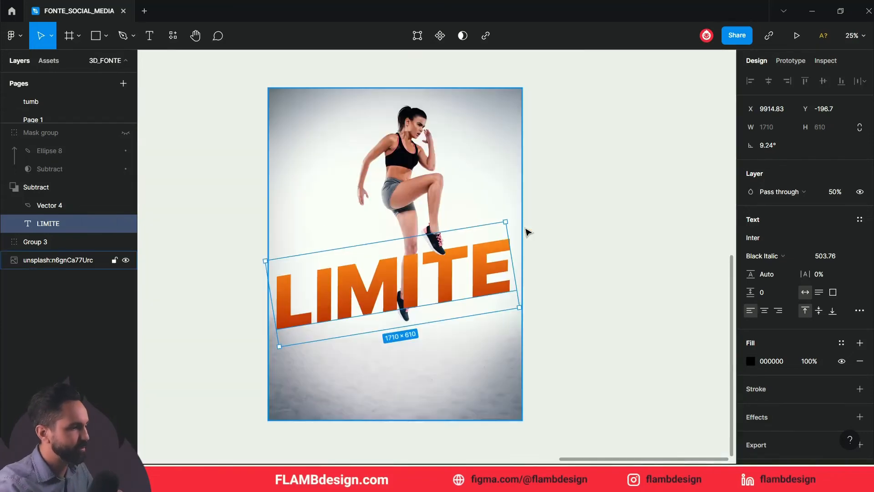
{"action": "left_click", "coordinate": [563, 244]}
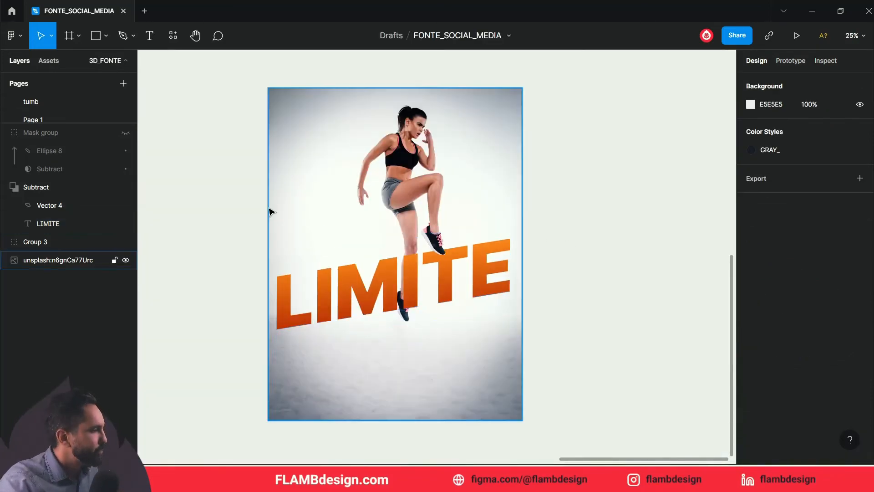
{"action": "left_click", "coordinate": [125, 133]}
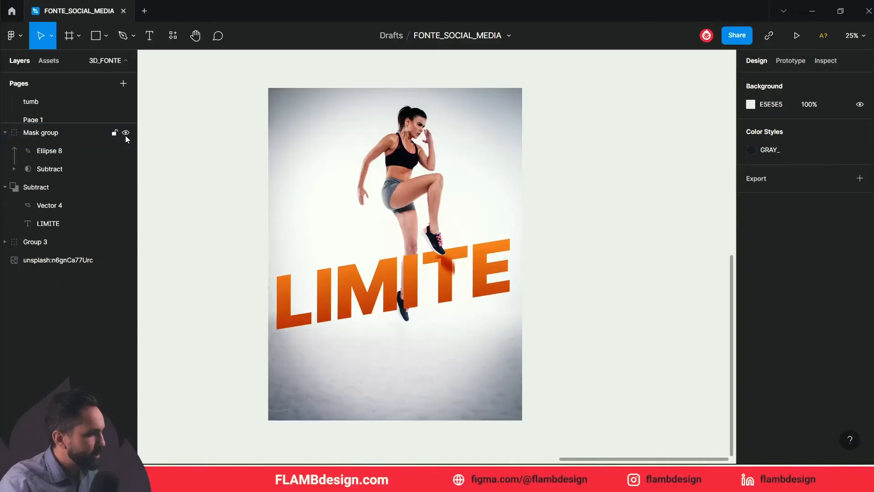
Undo the LIMITE text's move inside the Subtract shape and make the Mask group visible.
{"action": "key", "text": "ctrl+z"}
{"action": "key", "text": "ctrl+z"}
{"action": "key", "text": "ctrl+z"}
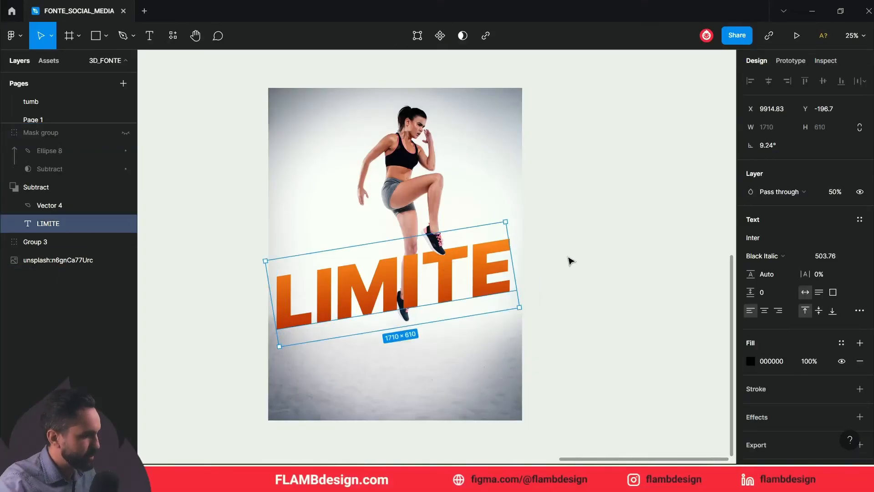
{"action": "key", "text": "ctrl+z"}
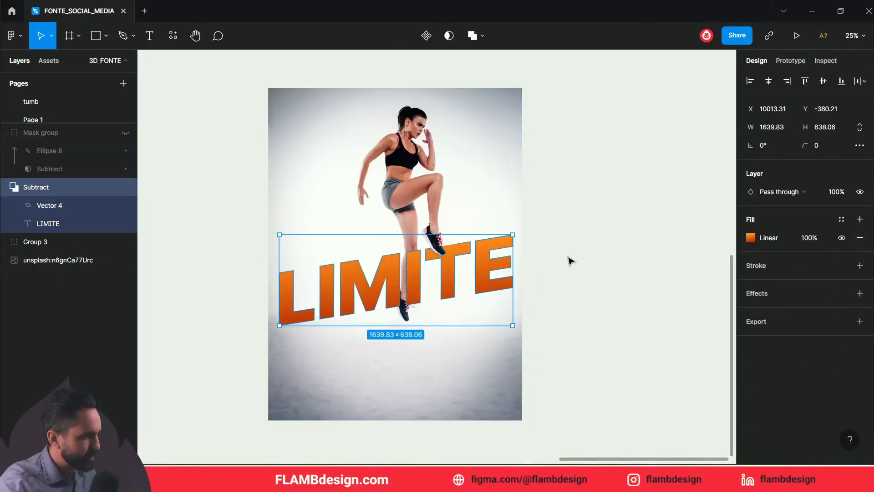
{"action": "left_click", "coordinate": [154, 186]}
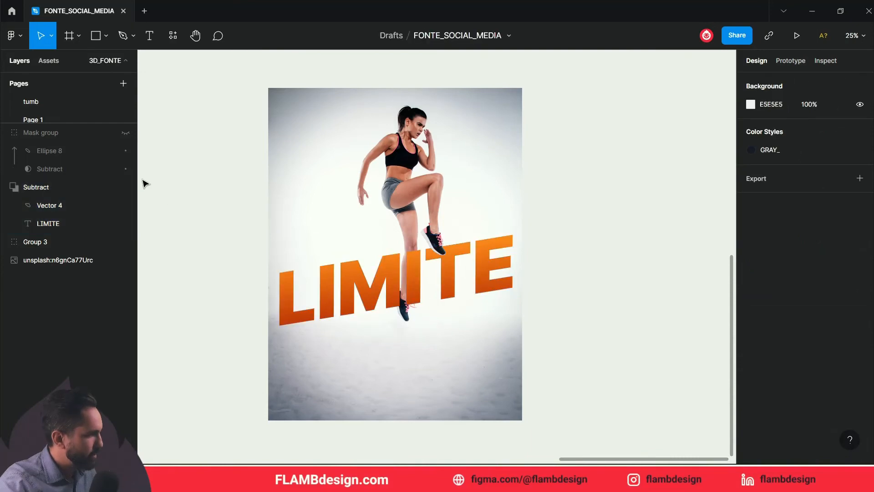
{"action": "left_click", "coordinate": [126, 133]}
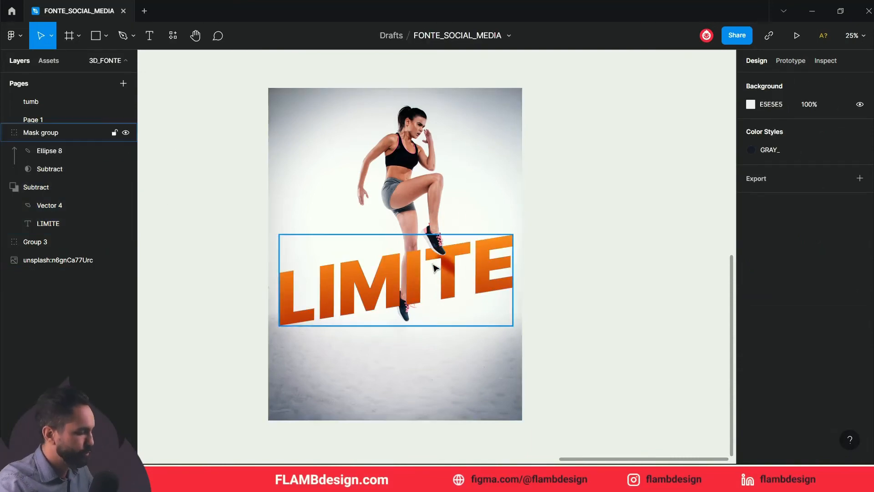
Draw a flat ellipse about 1480 × 88 on the floor beneath the LIMITE text.
{"action": "scroll", "coordinate": [414, 250], "scroll_direction": "up", "scroll_amount": 2}
{"action": "left_click_drag", "start_coordinate": [648, 176], "coordinate": [680, 252]}
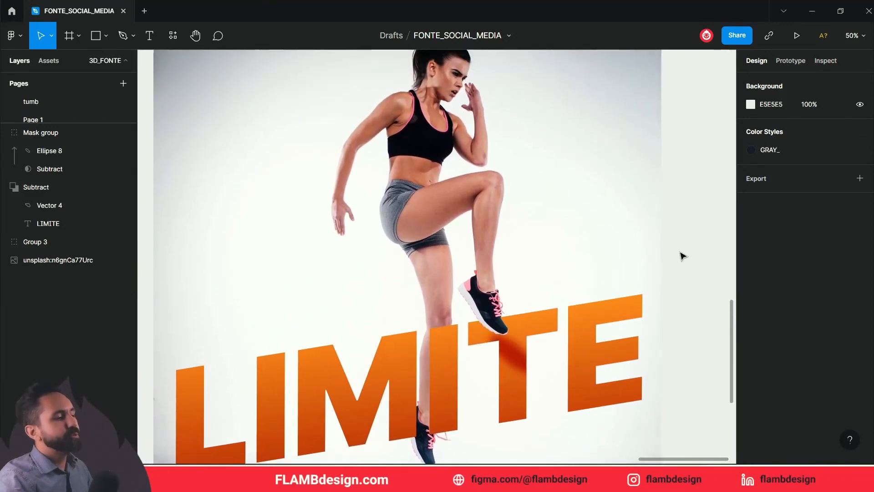
{"action": "scroll", "coordinate": [681, 253], "scroll_direction": "down", "scroll_amount": 3}
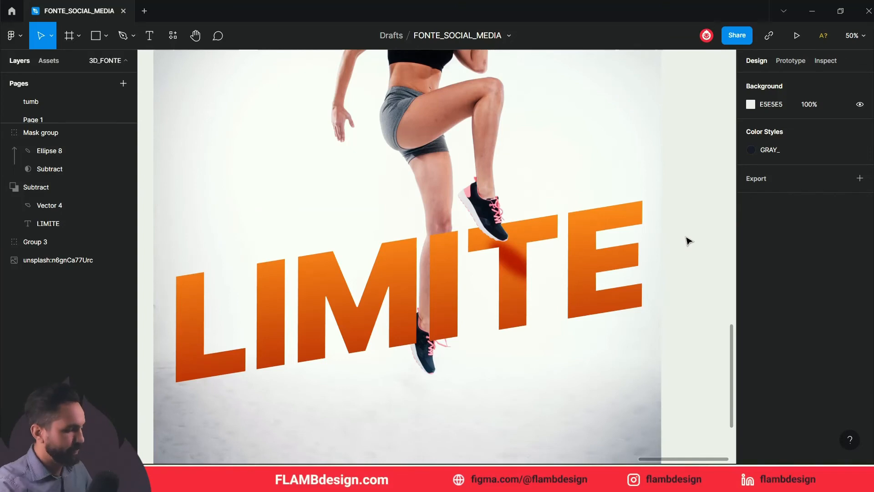
{"action": "key", "text": "minus"}
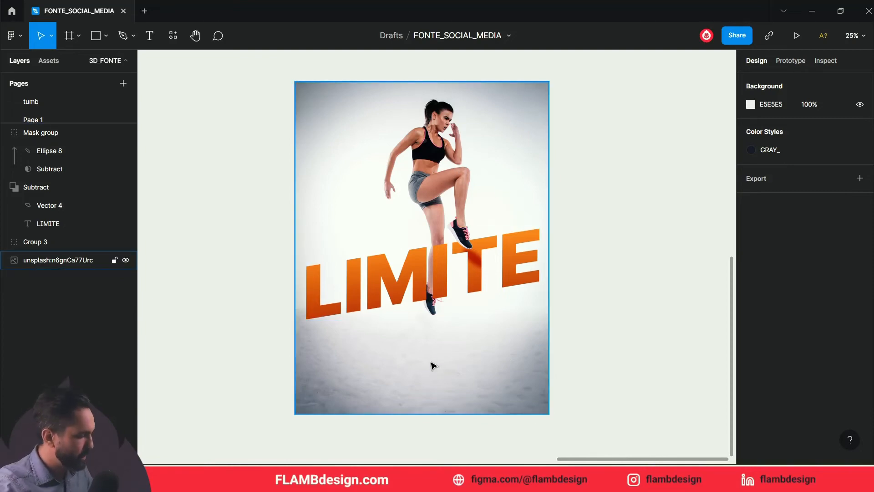
{"action": "scroll", "coordinate": [432, 365], "scroll_direction": "up", "scroll_amount": 3}
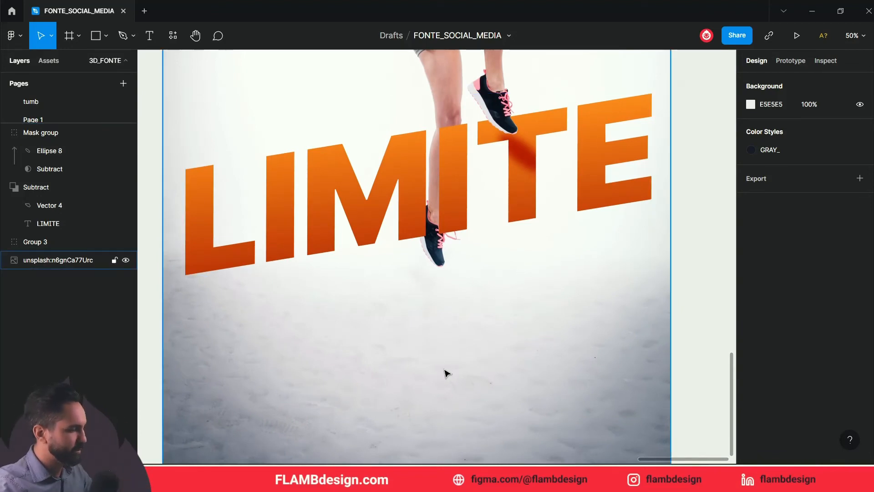
{"action": "key", "text": "r"}
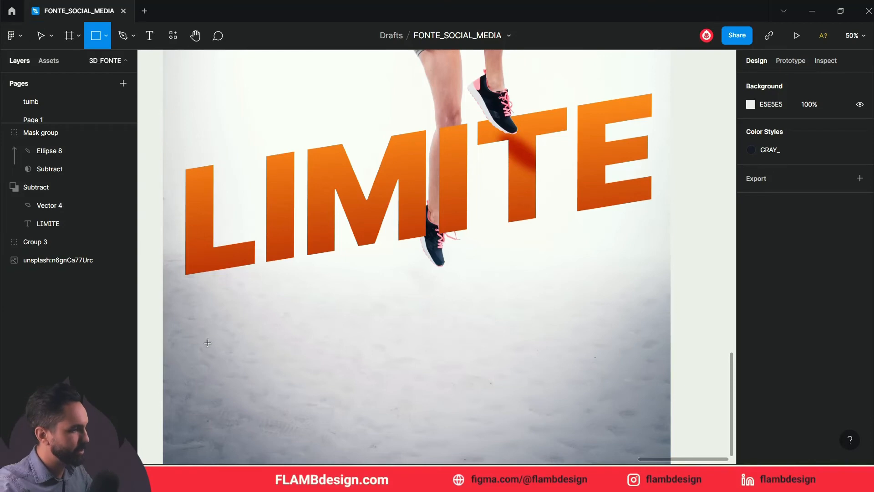
{"action": "left_click_drag", "start_coordinate": [211, 340], "coordinate": [647, 336]}
{"action": "left_click_drag", "start_coordinate": [632, 361], "coordinate": [634, 362]}
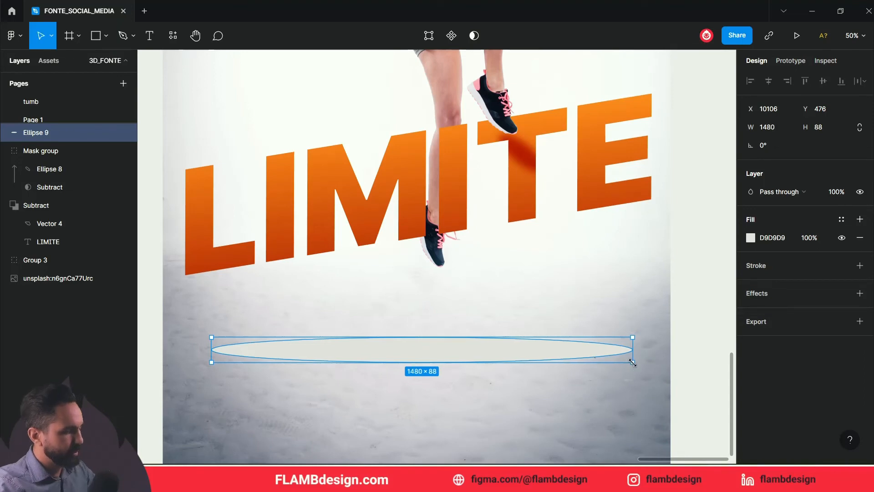
Fill the ellipse with the grey 9194A3 sampled from the photo's floor and reduce its height to about 60.
{"action": "key", "text": "i"}
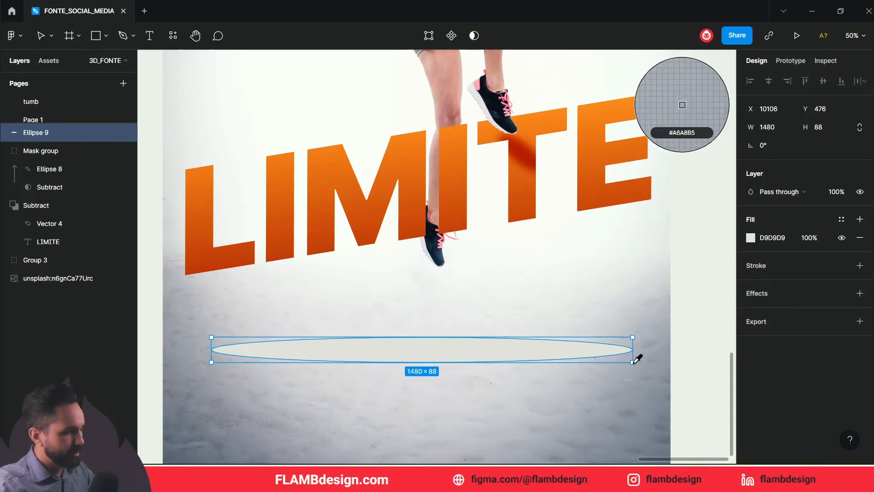
{"action": "left_click", "coordinate": [640, 405]}
{"action": "left_click_drag", "start_coordinate": [479, 361], "coordinate": [478, 353]}
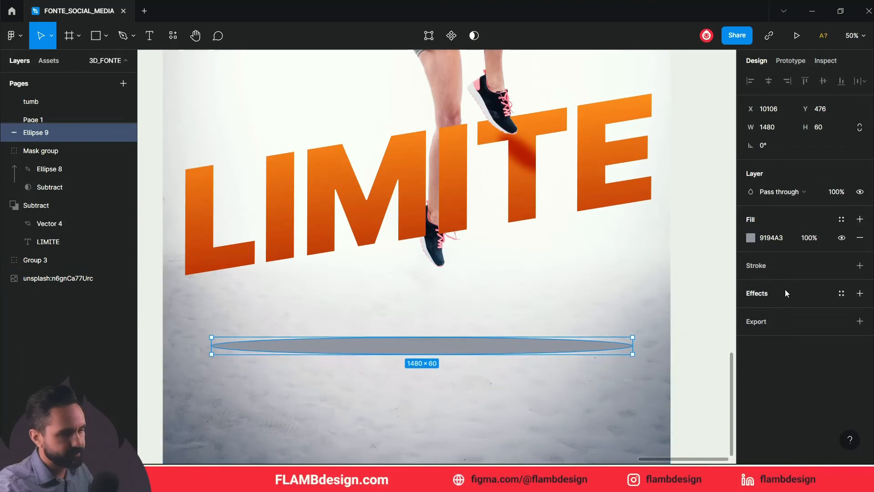
Add a Layer blur effect of 45 to the floor ellipse.
{"action": "left_click", "coordinate": [854, 295]}
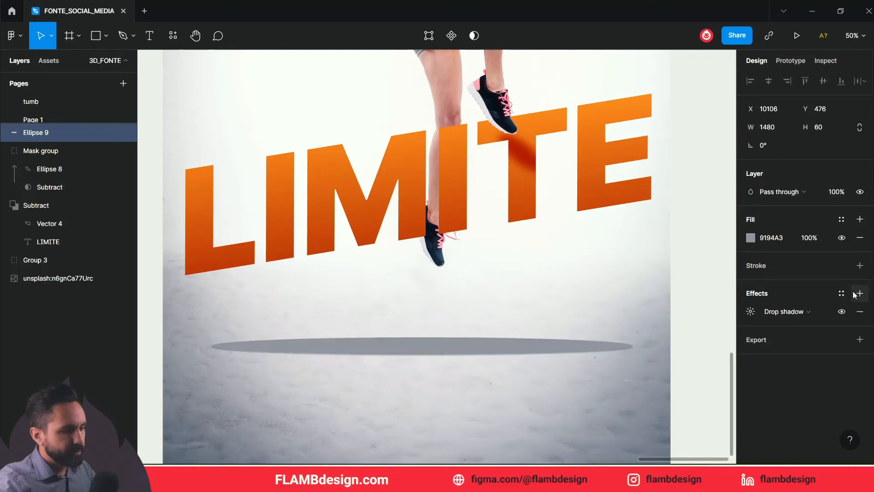
{"action": "left_click", "coordinate": [815, 311]}
{"action": "left_click", "coordinate": [801, 326]}
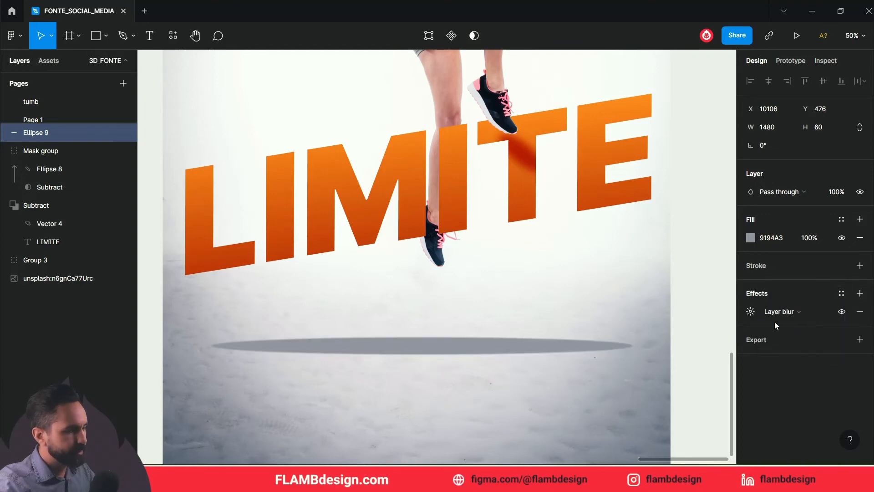
{"action": "left_click", "coordinate": [751, 312]}
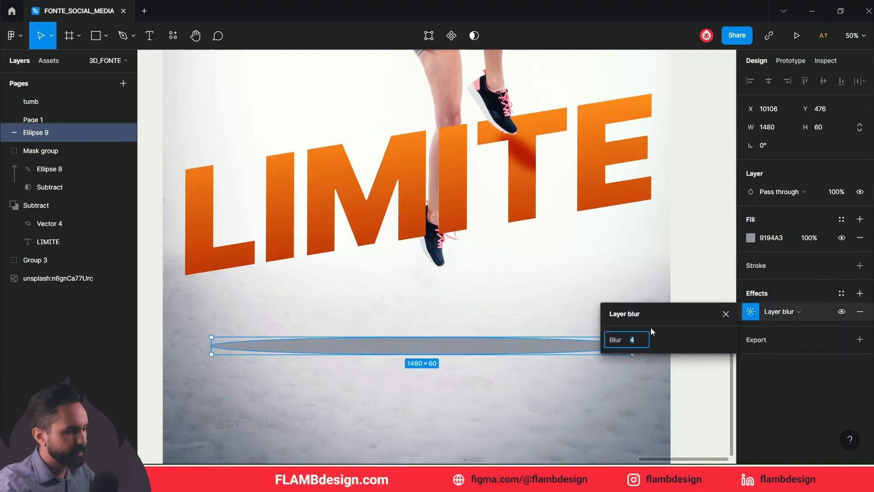
{"action": "left_click_drag", "start_coordinate": [615, 340], "coordinate": [95, 306]}
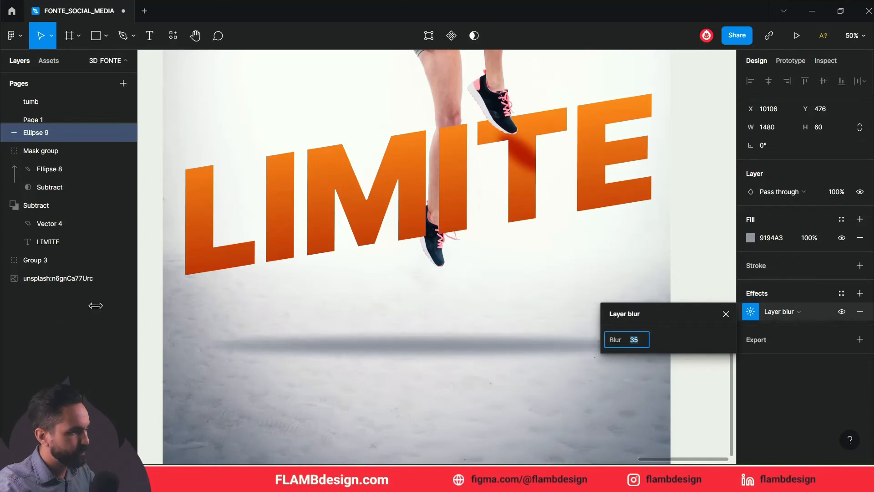
{"action": "left_click_drag", "start_coordinate": [146, 308], "coordinate": [168, 308]}
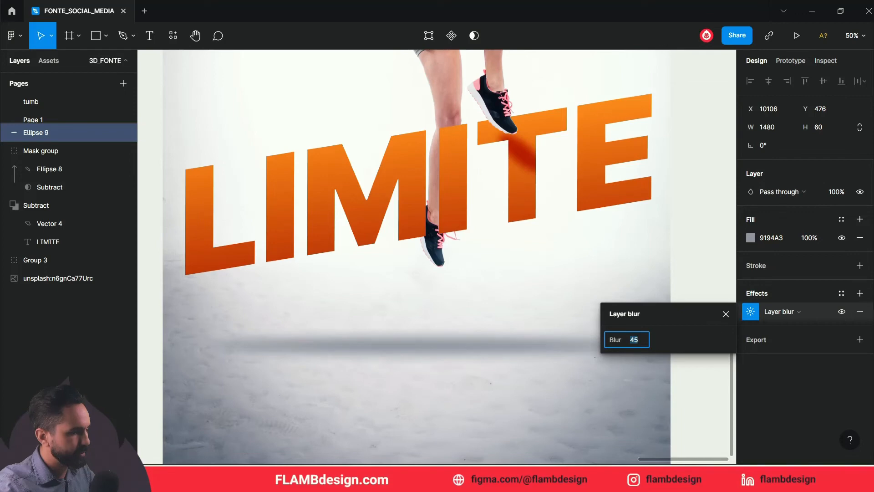
{"action": "left_click", "coordinate": [707, 233]}
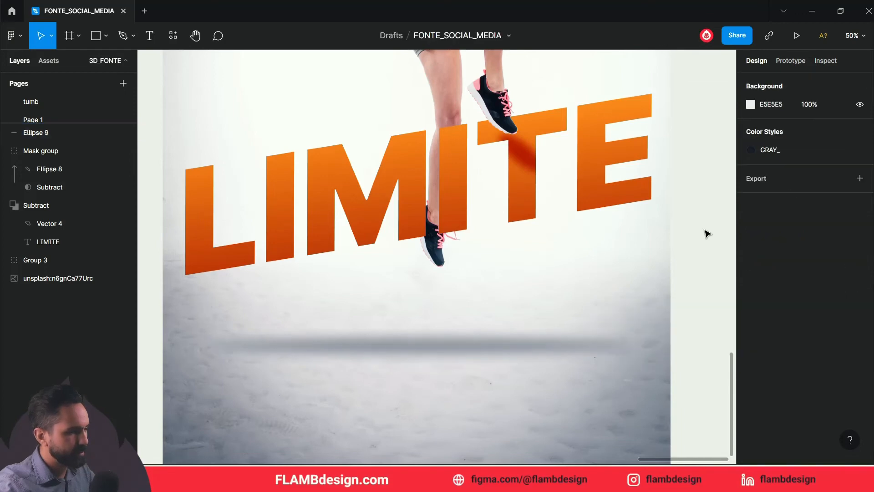
Flatten the blurred floor ellipse to a height of about 42.
{"action": "left_click", "coordinate": [442, 354]}
{"action": "left_click_drag", "start_coordinate": [436, 354], "coordinate": [436, 348]}
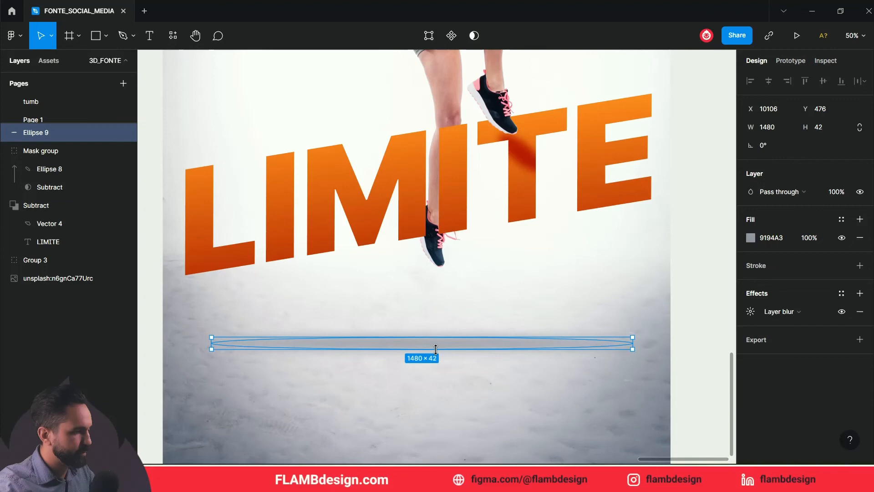
{"action": "left_click", "coordinate": [706, 274]}
Set the floor ellipse's blend mode to Multiply and its layer opacity to 30%.
{"action": "left_click", "coordinate": [491, 348]}
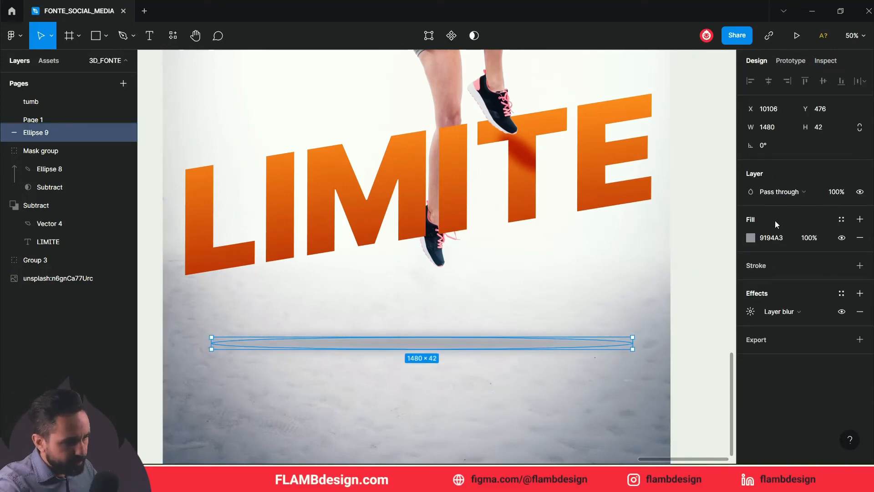
{"action": "left_click", "coordinate": [782, 192]}
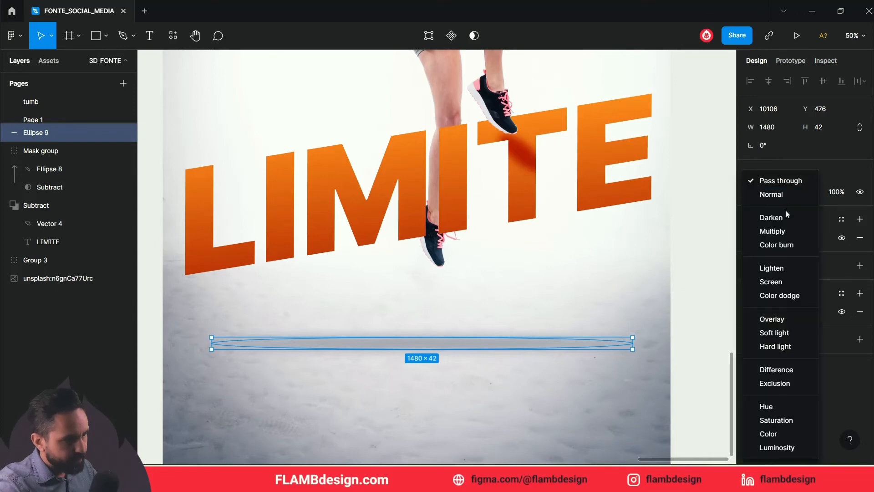
{"action": "left_click", "coordinate": [783, 231]}
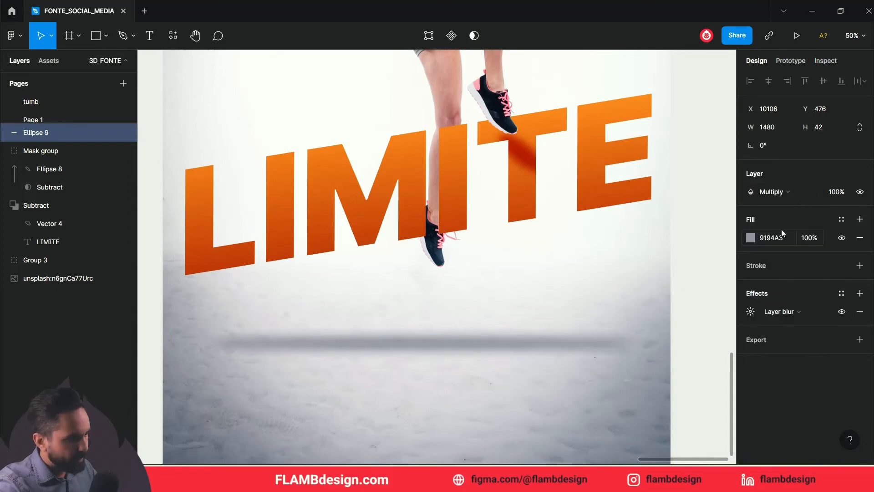
{"action": "left_click", "coordinate": [838, 191]}
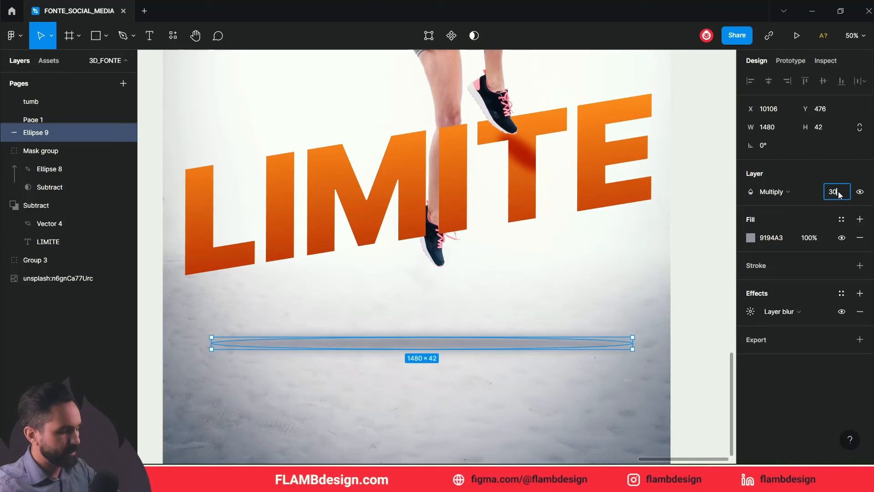
{"action": "key", "text": "Return"}
{"action": "left_click", "coordinate": [706, 340]}
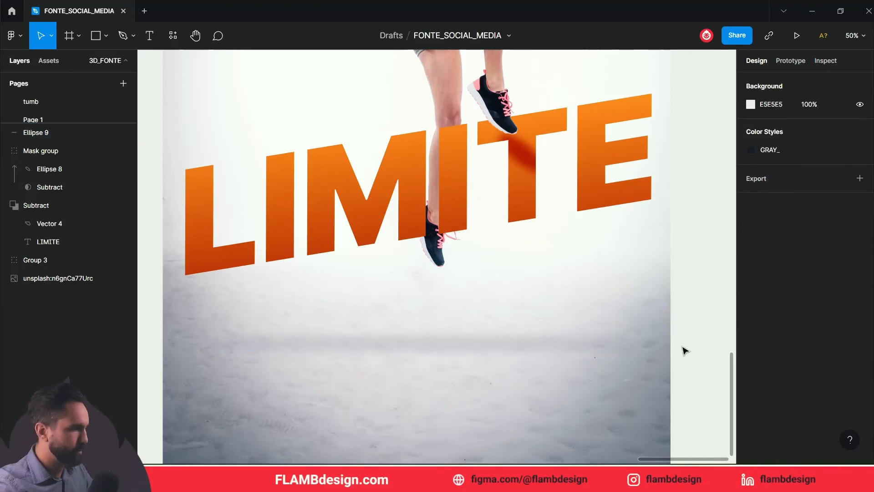
Check the floor shadow on the whole poster and lower the ellipse's layer opacity further.
{"action": "scroll", "coordinate": [685, 351], "scroll_direction": "up", "scroll_amount": 1}
{"action": "key", "text": "ctrl+minus"}
{"action": "key", "text": "ctrl+minus"}
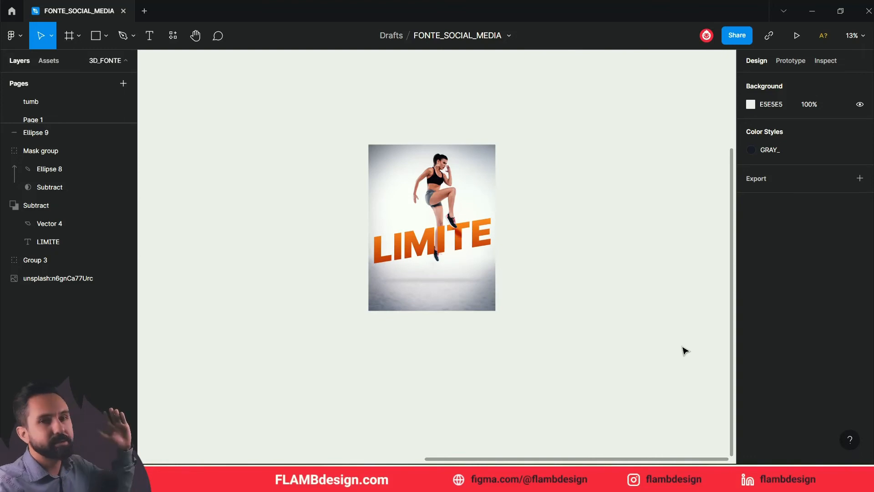
{"action": "scroll", "coordinate": [449, 284], "scroll_direction": "up", "scroll_amount": 2}
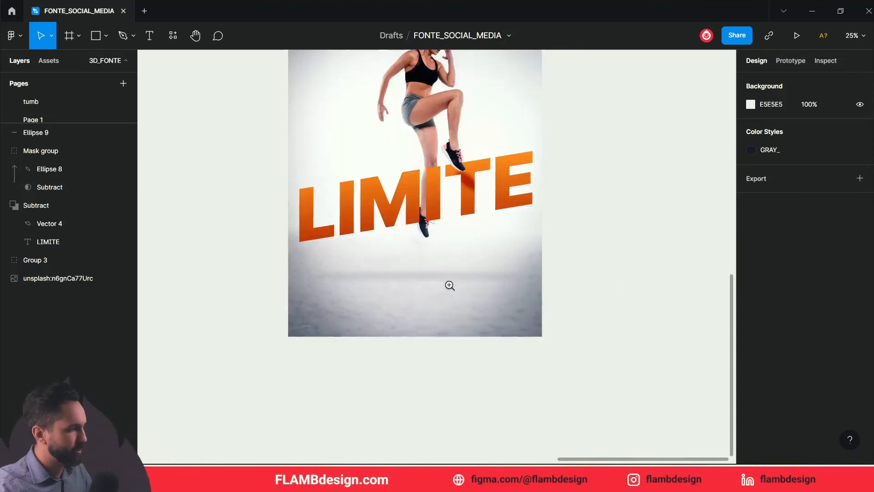
{"action": "left_click", "coordinate": [450, 281]}
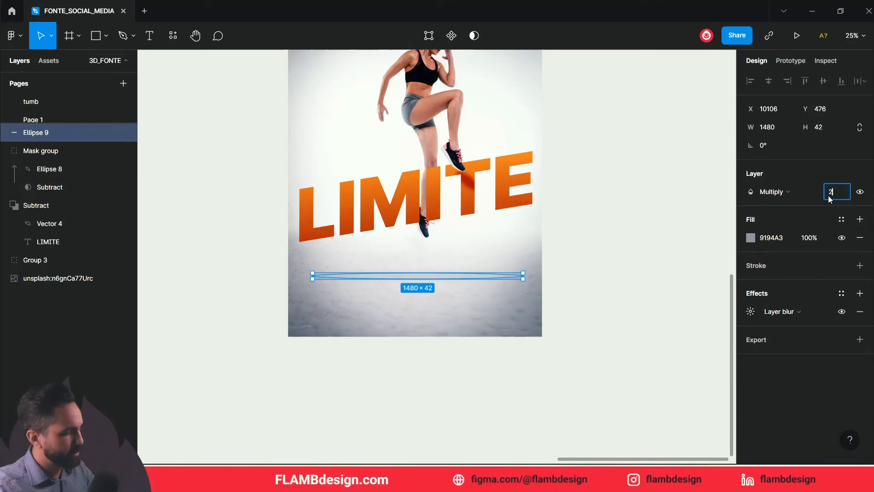
{"action": "left_click", "coordinate": [660, 260]}
{"action": "scroll", "coordinate": [656, 277], "scroll_direction": "up", "scroll_amount": 3}
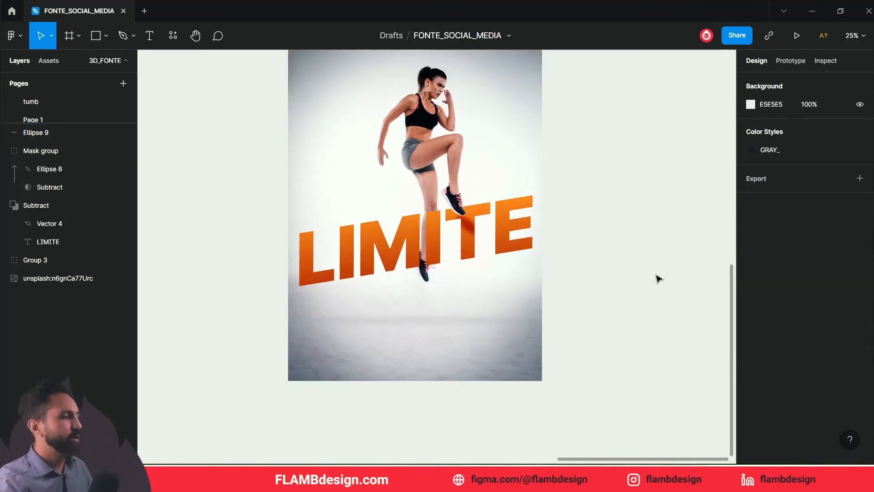
{"action": "scroll", "coordinate": [659, 277], "scroll_direction": "up", "scroll_amount": 2}
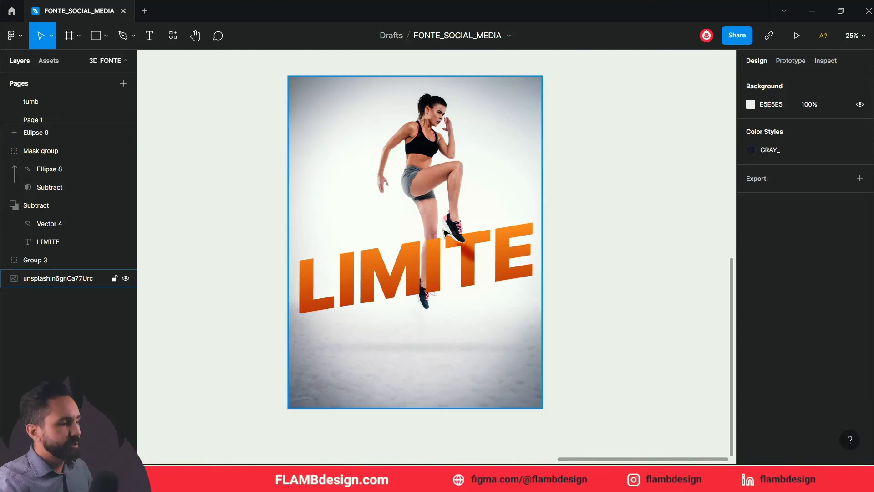
{"action": "scroll", "coordinate": [457, 374], "scroll_direction": "up", "scroll_amount": 3, "text": "ctrl"}
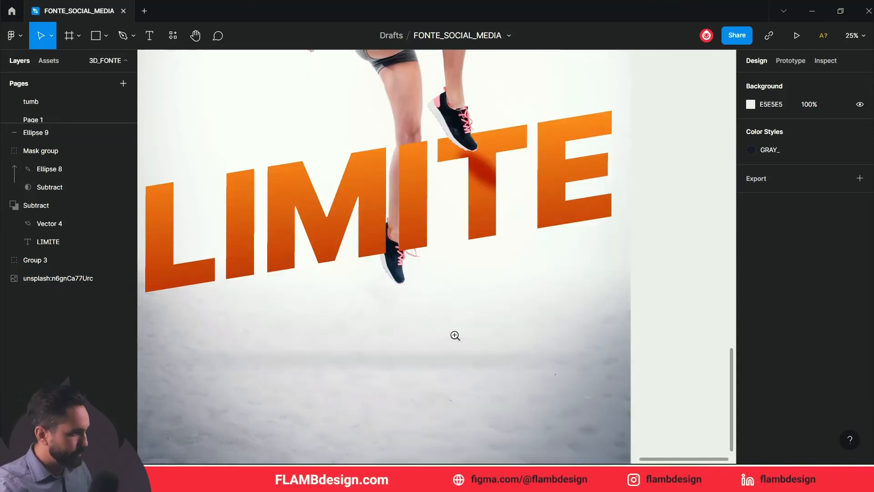
Duplicate the blurred floor ellipse, narrow the copy to about 218 wide and place it under the lower shoe.
{"action": "left_click", "coordinate": [415, 364]}
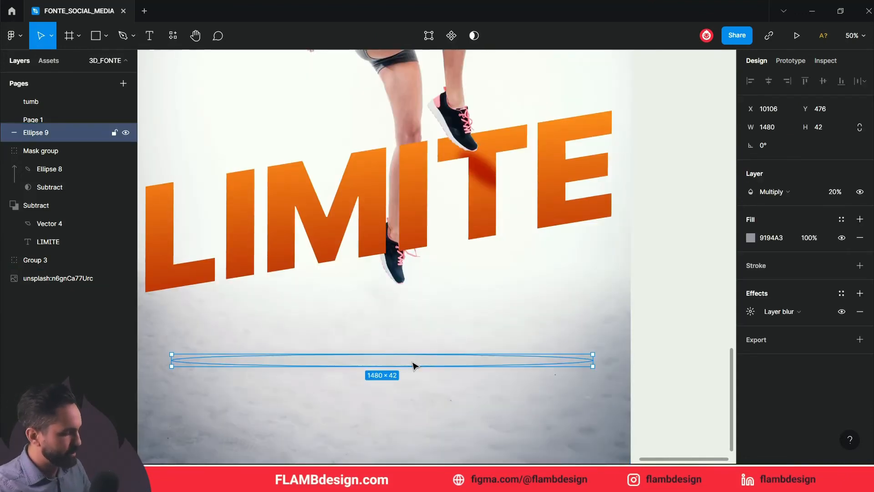
{"action": "key", "text": "ctrl+v"}
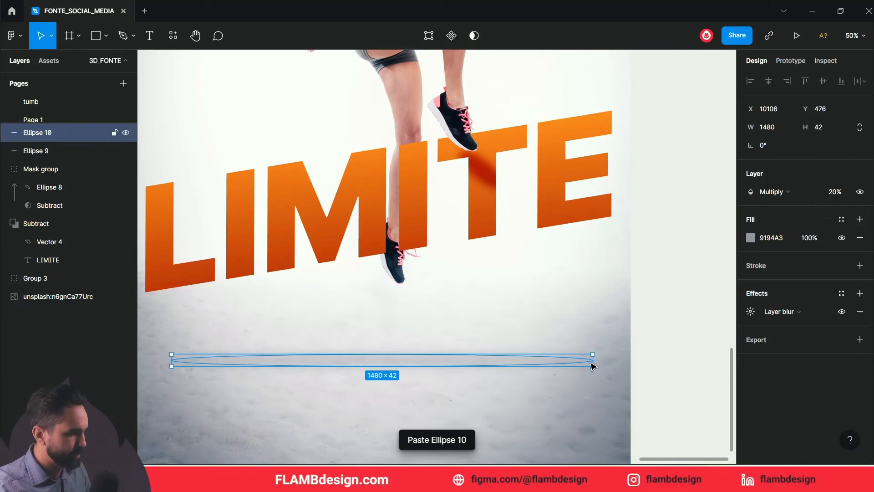
{"action": "key", "text": "Escape"}
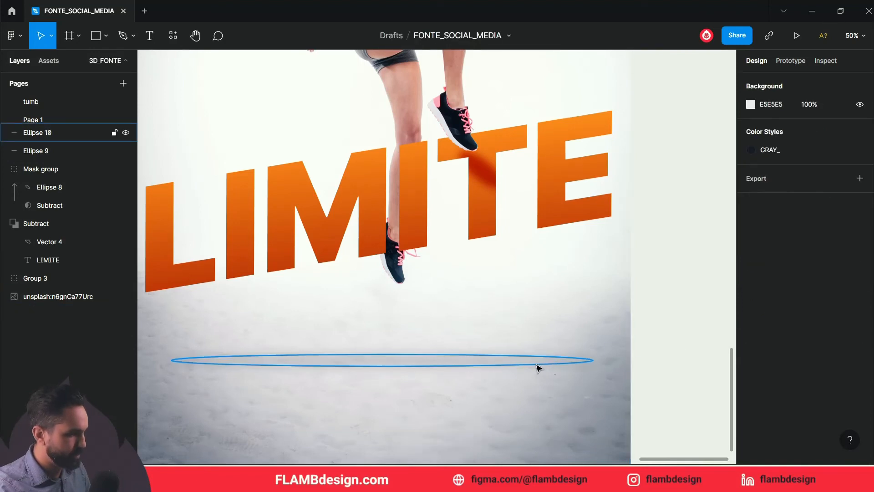
{"action": "left_click", "coordinate": [566, 359]}
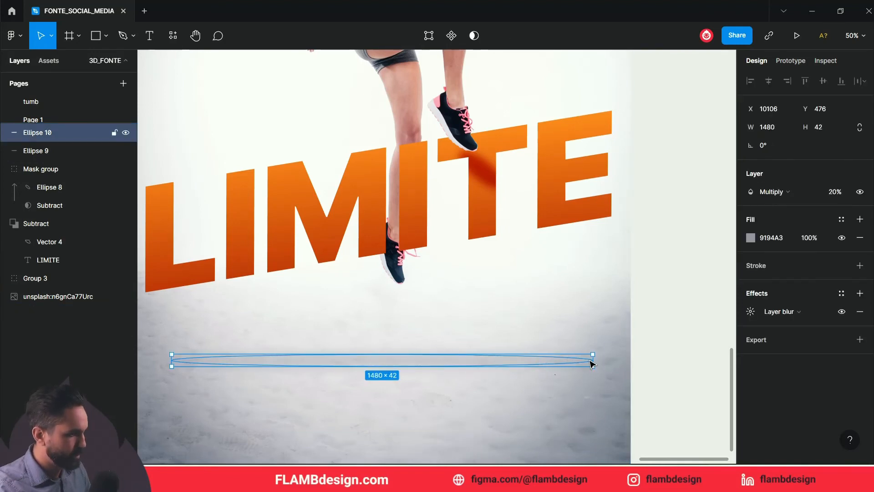
{"action": "left_click_drag", "start_coordinate": [594, 361], "coordinate": [360, 361]}
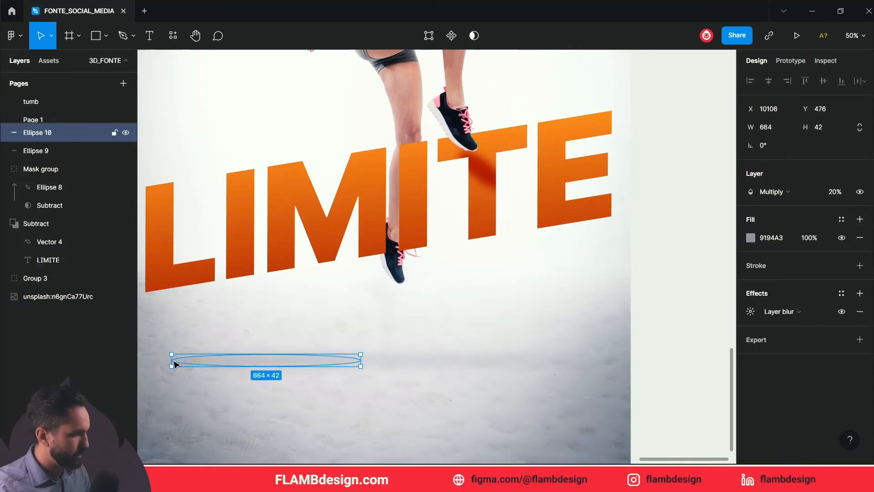
{"action": "left_click_drag", "start_coordinate": [173, 363], "coordinate": [300, 363]}
{"action": "left_click_drag", "start_coordinate": [354, 351], "coordinate": [395, 354]}
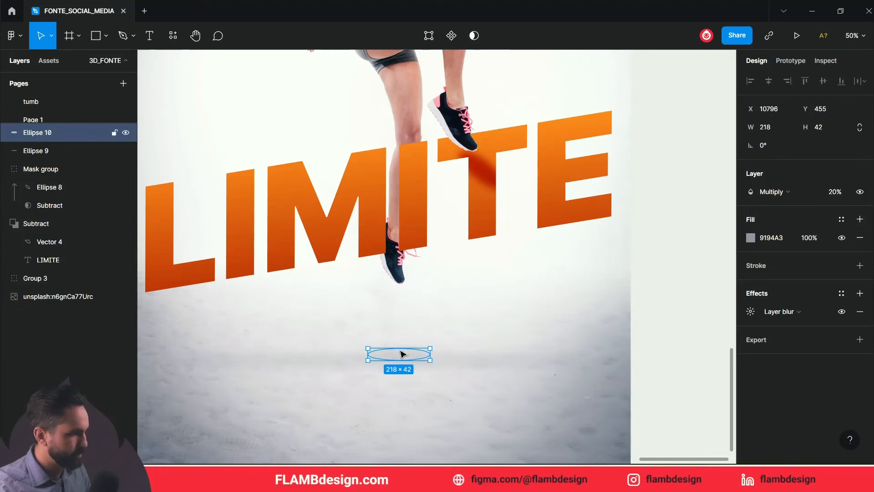
Increase the small shadow ellipse's height to about 55 and adjust its position on the floor beneath the shoe.
{"action": "left_click_drag", "start_coordinate": [399, 347], "coordinate": [410, 363]}
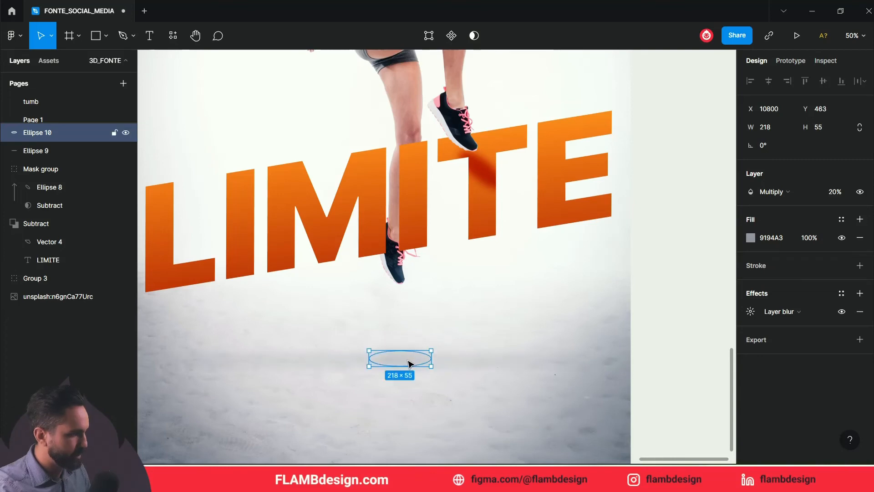
{"action": "scroll", "coordinate": [592, 337], "scroll_direction": "up", "scroll_amount": 1}
{"action": "left_click", "coordinate": [650, 322]}
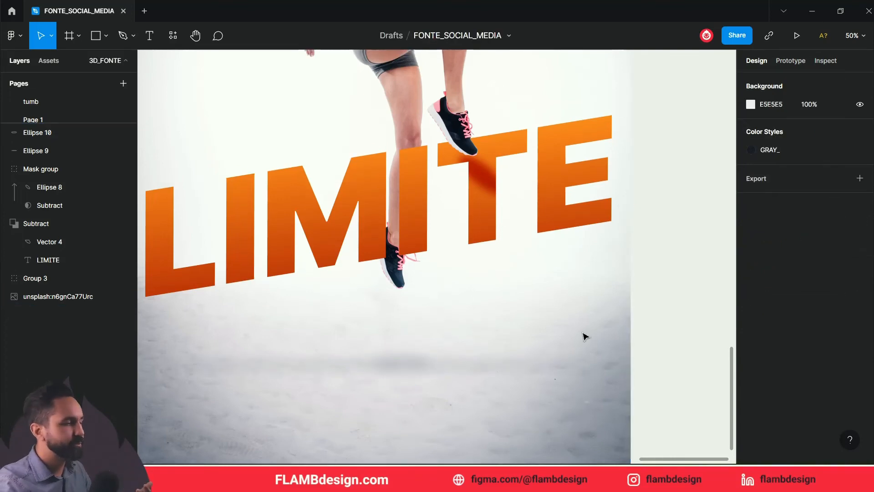
{"action": "left_click", "coordinate": [413, 370]}
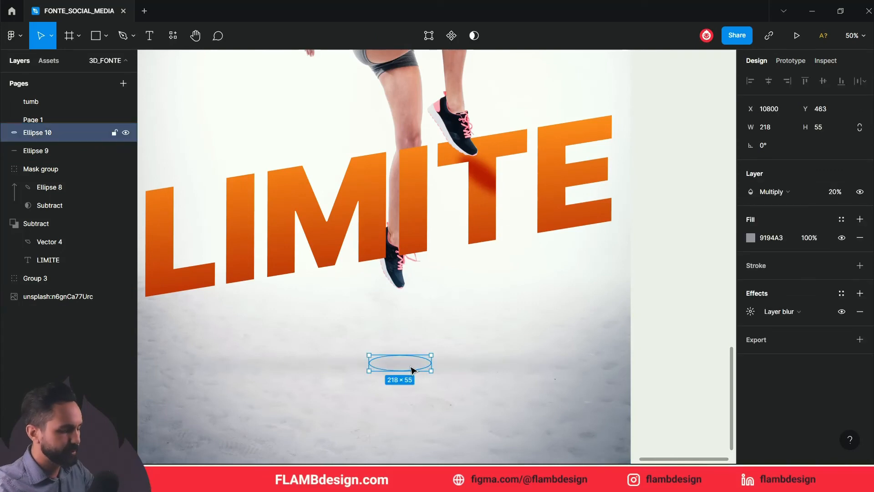
{"action": "key", "text": "Up"}
{"action": "left_click", "coordinate": [659, 326]}
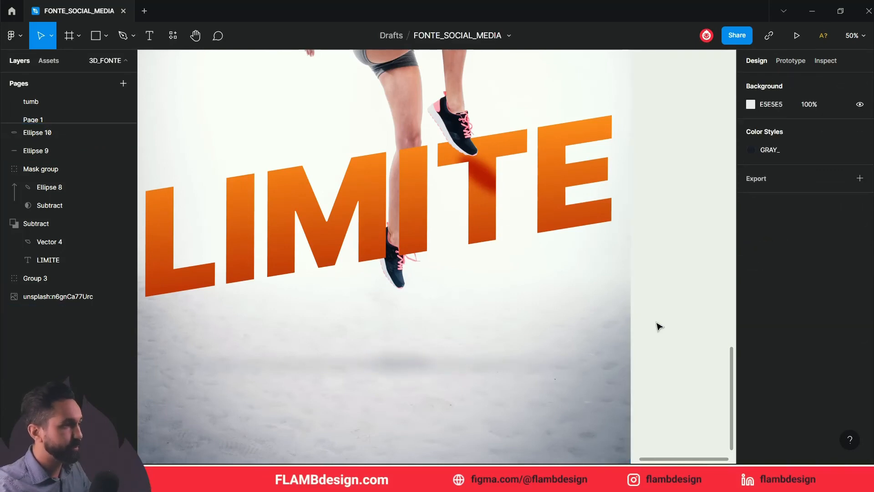
Examine the floor shadows and the lettering around the legs, both on the whole poster and close up.
{"action": "key", "text": "minus"}
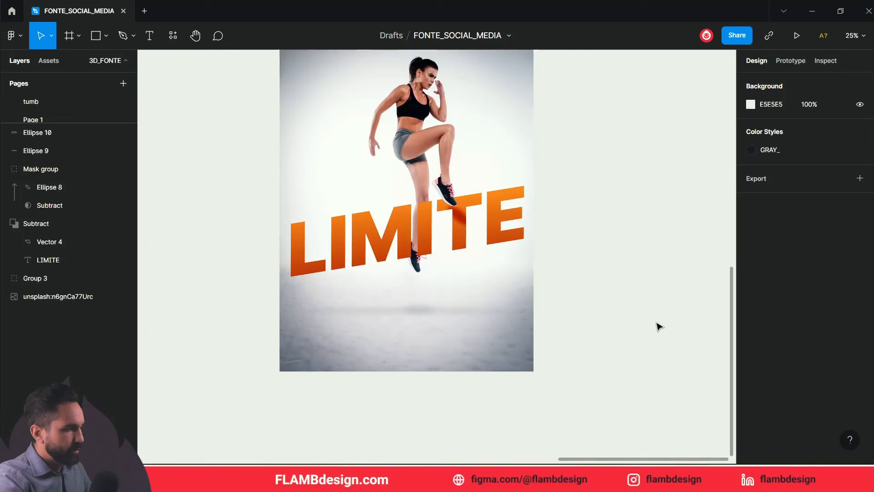
{"action": "key", "text": "minus"}
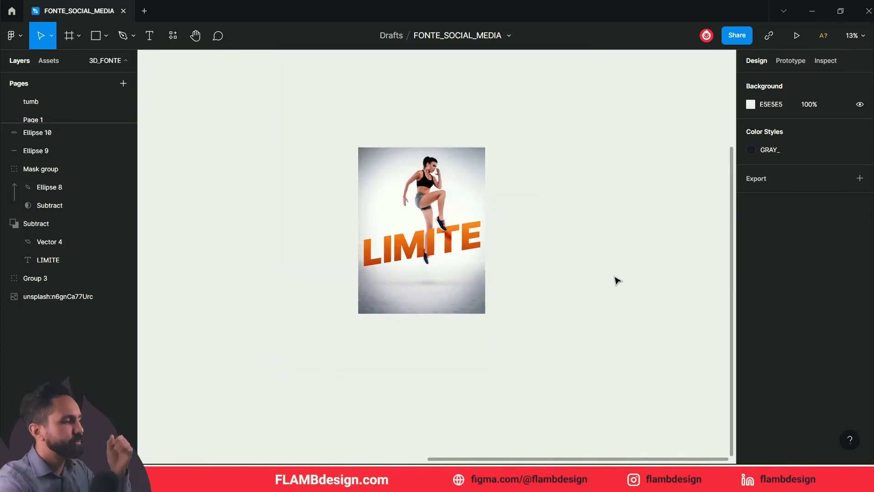
{"action": "left_click", "coordinate": [440, 212]}
{"action": "scroll", "coordinate": [534, 237], "scroll_direction": "left", "scroll_amount": 3}
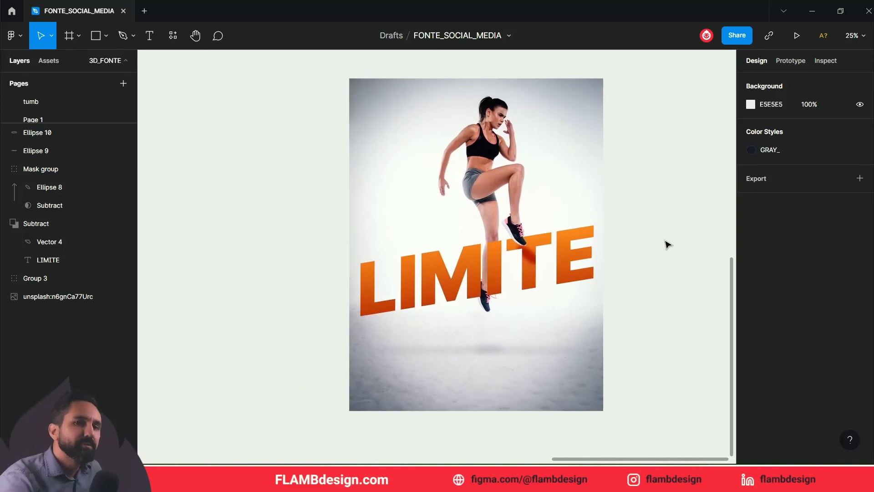
{"action": "left_click", "coordinate": [630, 232]}
{"action": "left_click_drag", "start_coordinate": [598, 262], "coordinate": [664, 204]}
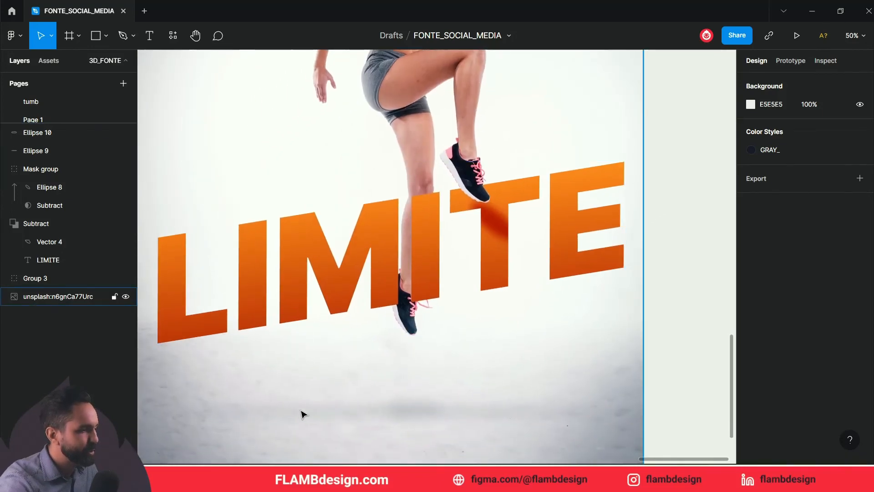
{"action": "key", "text": "ctrl+minus"}
{"action": "key", "text": "ctrl+minus"}
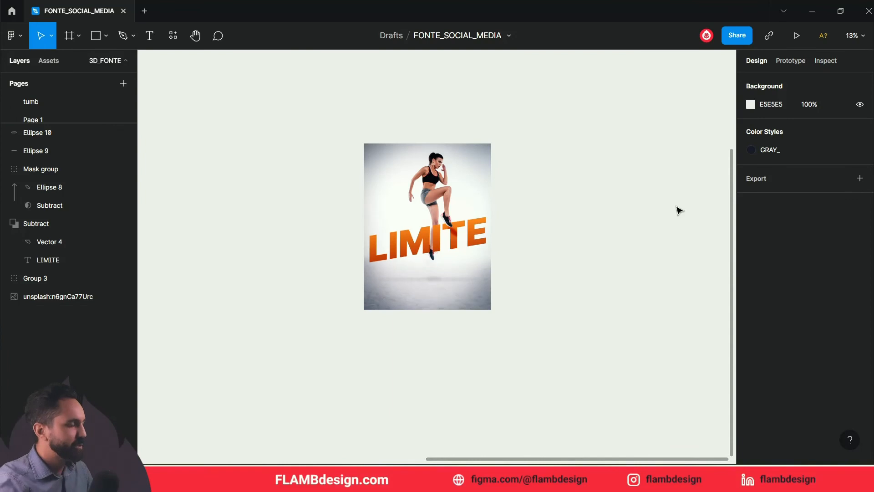
{"action": "left_click", "coordinate": [422, 212]}
{"action": "left_click", "coordinate": [424, 214]}
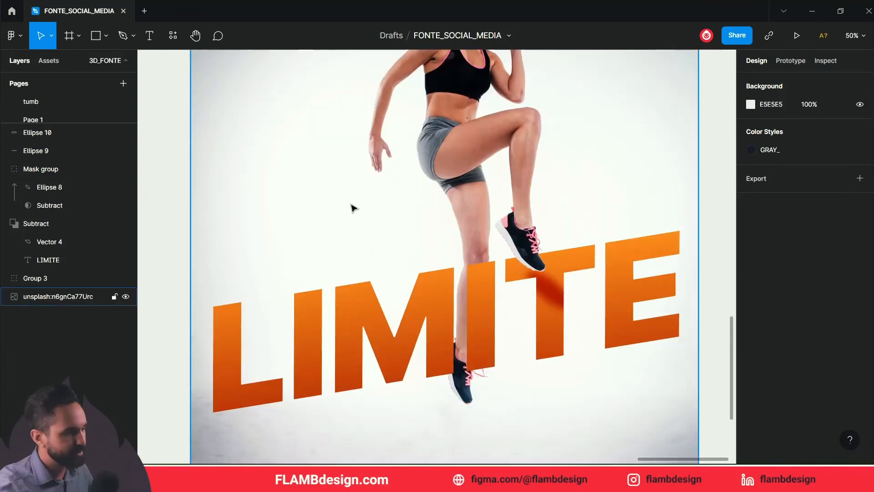
Add black Inter Black Italic text "ALÉM DO SEU" above LIMITE, scale it to size 130.69 and tilt it parallel to LIMITE.
{"action": "scroll", "coordinate": [367, 313], "scroll_direction": "up", "scroll_amount": 3}
{"action": "scroll", "coordinate": [361, 312], "scroll_direction": "up", "scroll_amount": 3}
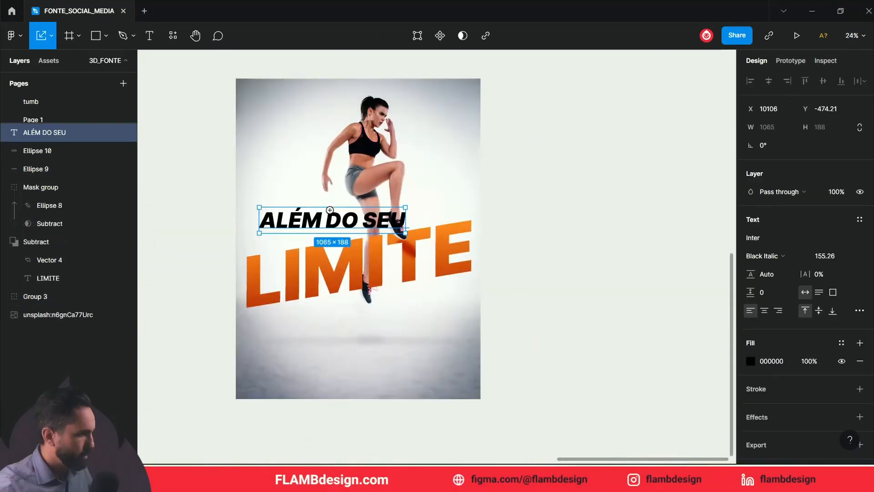
{"action": "scroll", "coordinate": [483, 201], "scroll_direction": "up", "scroll_amount": 3}
{"action": "left_click_drag", "start_coordinate": [487, 199], "coordinate": [669, 163]}
{"action": "left_click_drag", "start_coordinate": [541, 195], "coordinate": [513, 204]}
{"action": "left_click_drag", "start_coordinate": [631, 215], "coordinate": [582, 209]}
{"action": "left_click", "coordinate": [217, 215]}
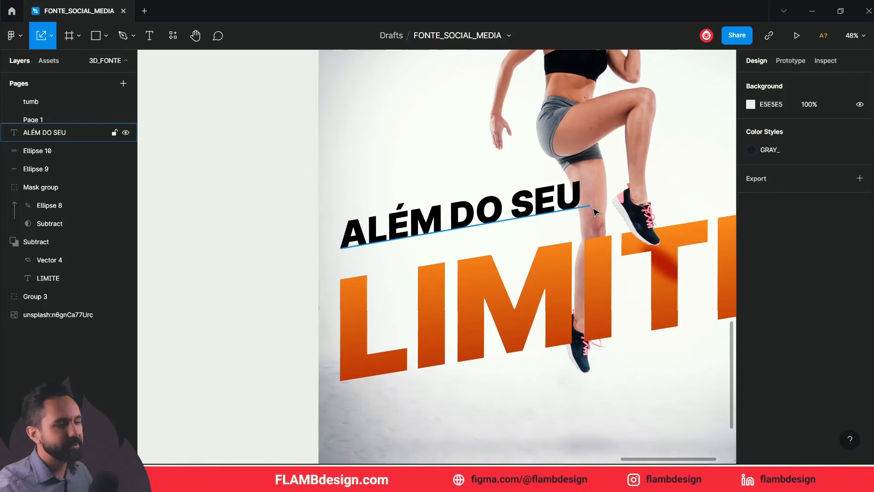
Move the ALÉM DO SEU text down close above LIMITE and check the composition on the whole poster.
{"action": "left_click_drag", "start_coordinate": [488, 212], "coordinate": [481, 232]}
{"action": "left_click", "coordinate": [261, 246]}
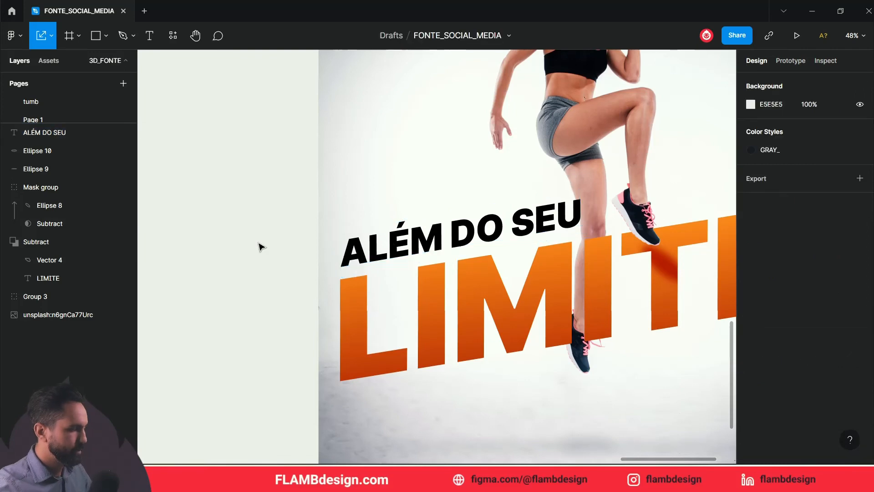
{"action": "key", "text": "ctrl+minus"}
{"action": "key", "text": "ctrl+minus"}
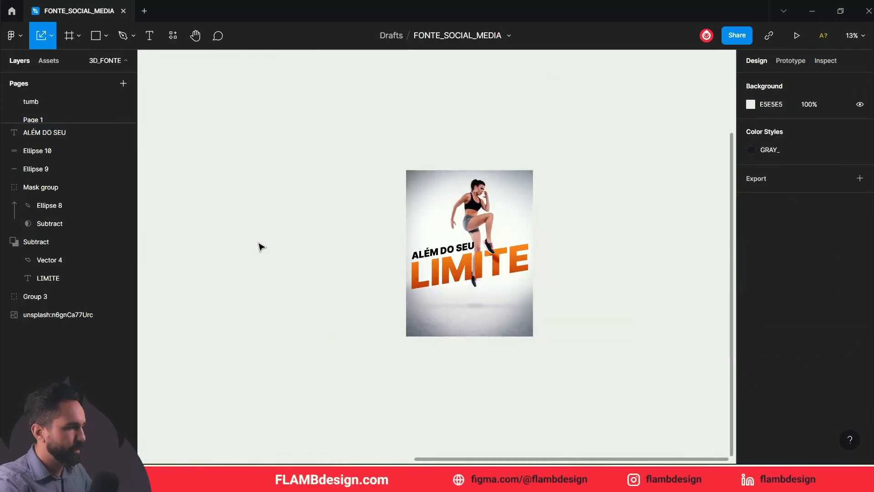
{"action": "key", "text": "ctrl+plus"}
{"action": "key", "text": "ctrl+plus"}
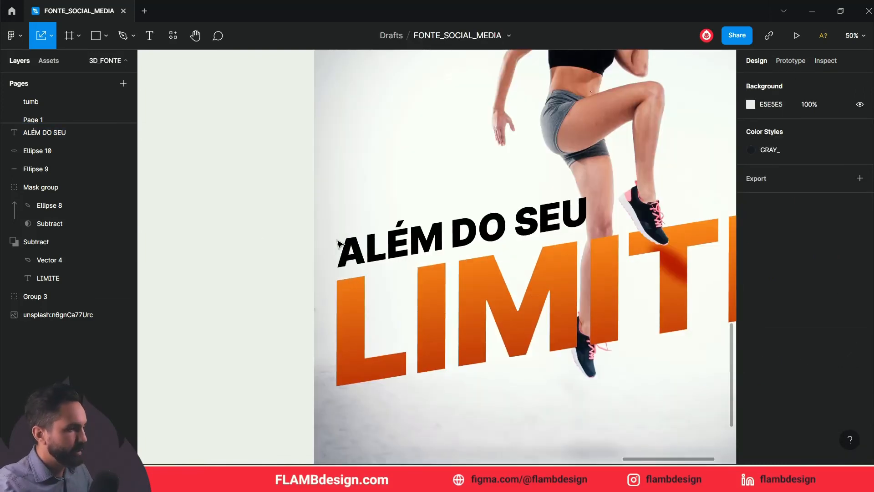
Draw a closed Pen path over the thigh, following the leg's edge where the U of SEU overlaps it.
{"action": "scroll", "coordinate": [574, 198], "scroll_direction": "up", "scroll_amount": 6}
{"action": "left_click_drag", "start_coordinate": [585, 199], "coordinate": [458, 196]}
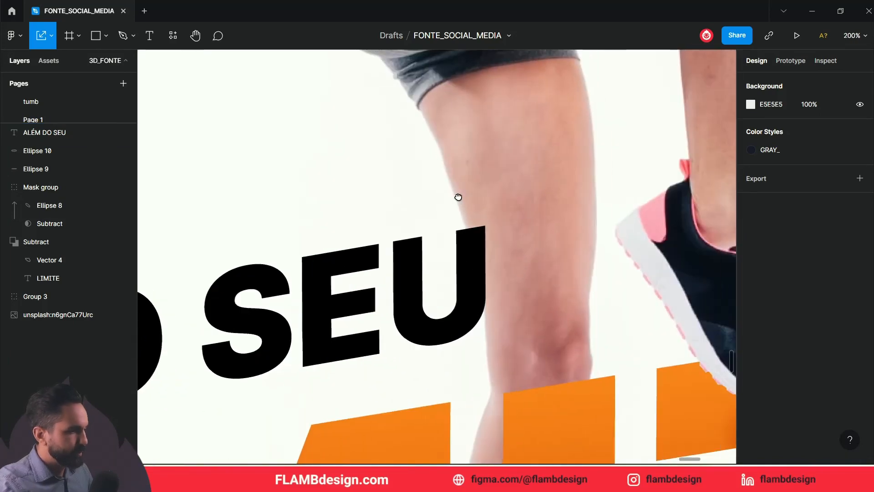
{"action": "key", "text": "p"}
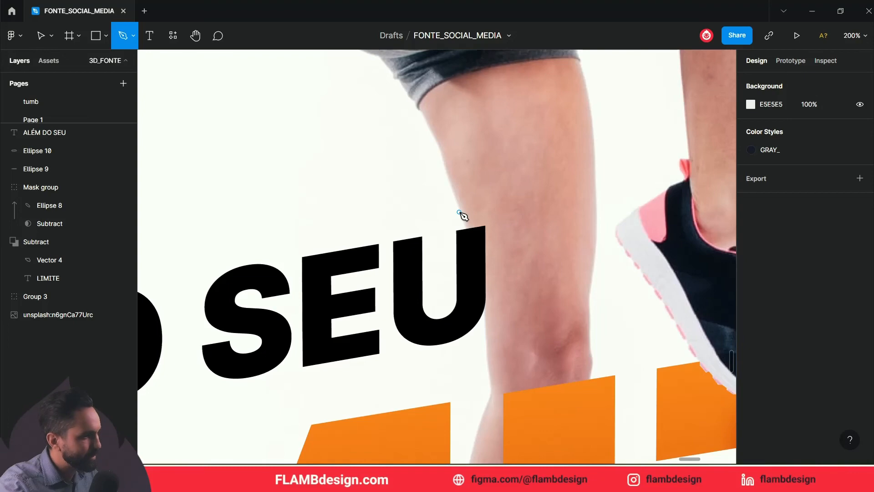
{"action": "left_click", "coordinate": [459, 212]}
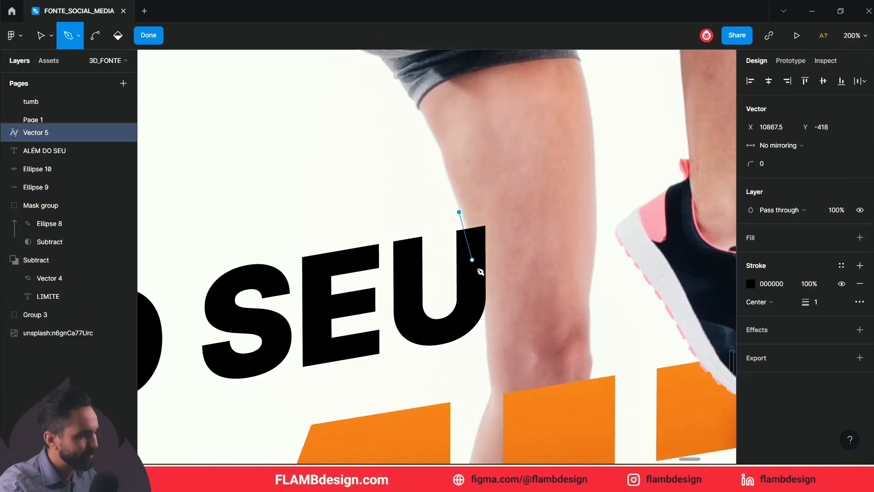
{"action": "left_click_drag", "start_coordinate": [487, 331], "coordinate": [499, 419]}
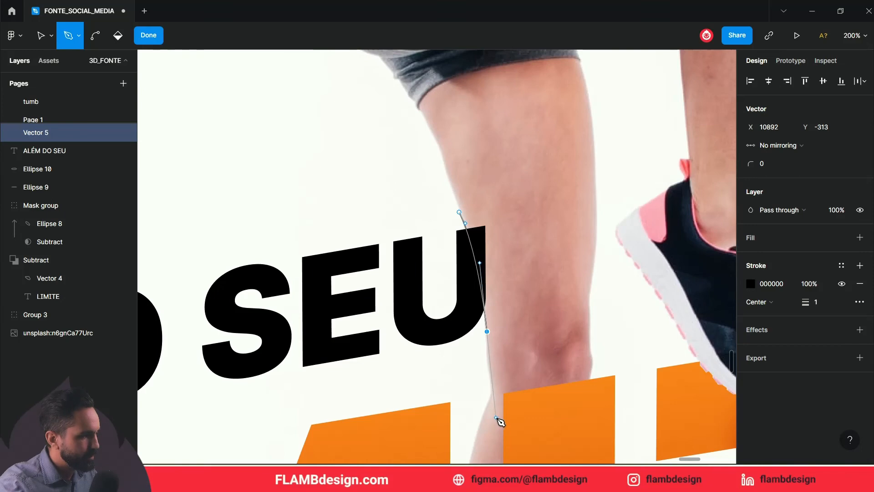
{"action": "left_click_drag", "start_coordinate": [559, 338], "coordinate": [562, 342]}
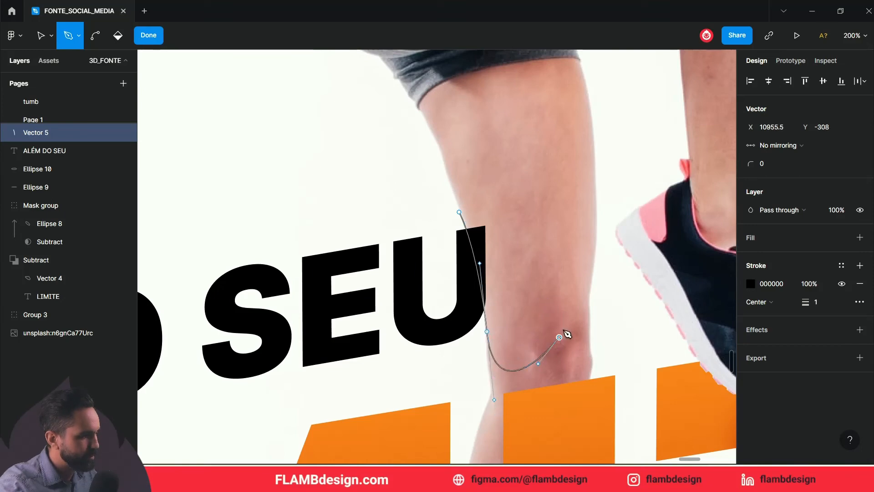
{"action": "left_click", "coordinate": [559, 143]}
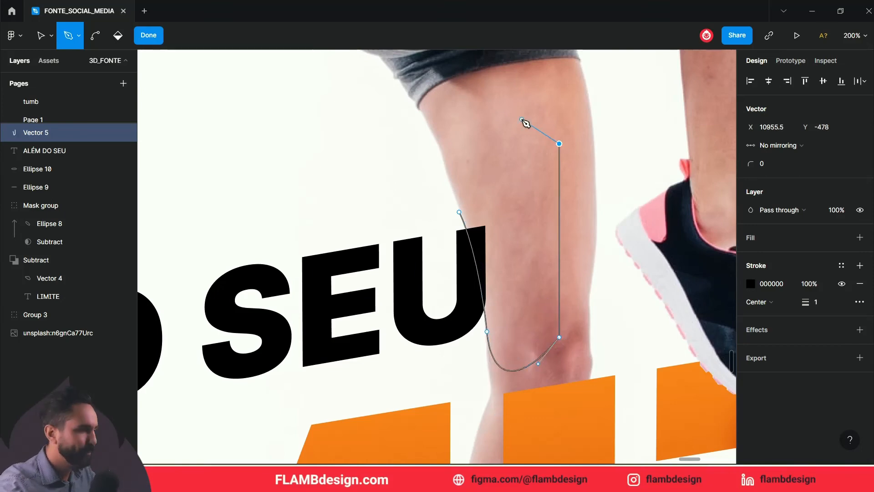
{"action": "left_click", "coordinate": [475, 143]}
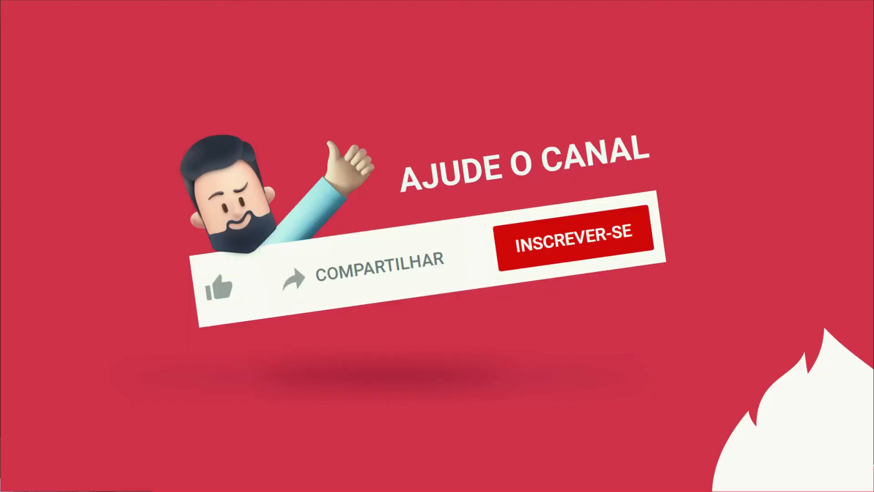
{"action": "left_click_drag", "start_coordinate": [459, 212], "coordinate": [501, 293]}
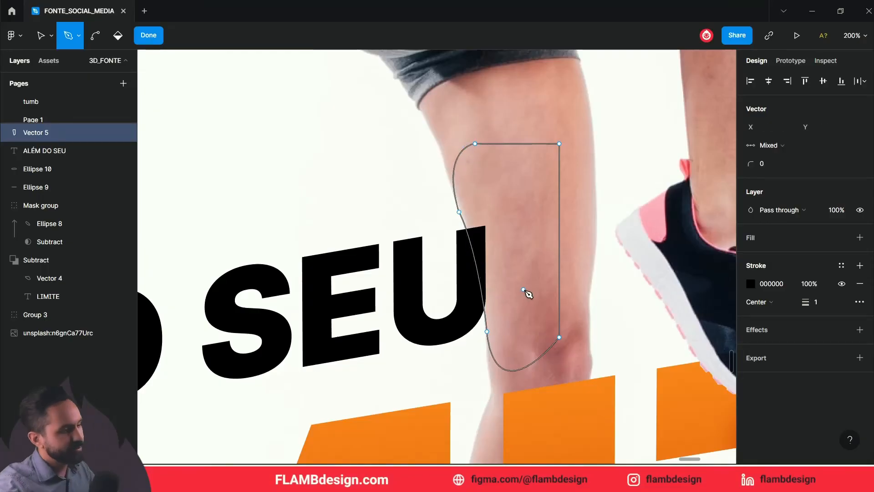
Give the leg-edge shape a D9D9D9 fill, remove its stroke and finish editing the path.
{"action": "left_click", "coordinate": [860, 237]}
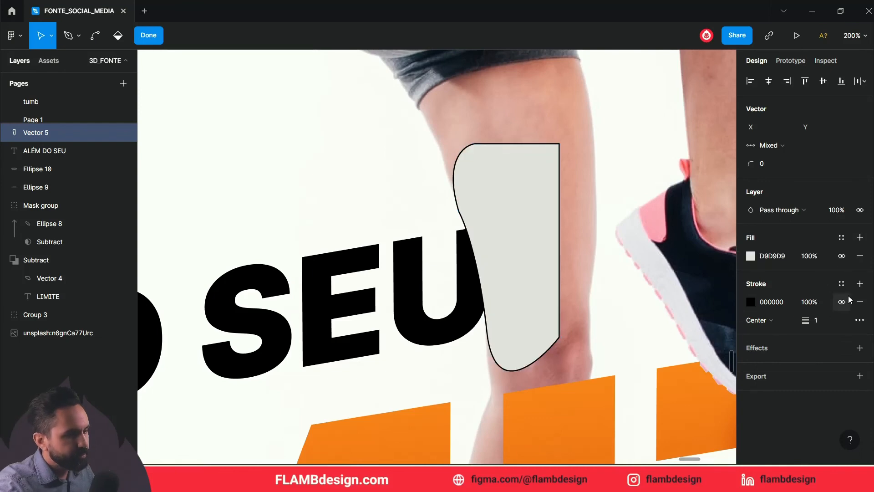
{"action": "left_click", "coordinate": [861, 302]}
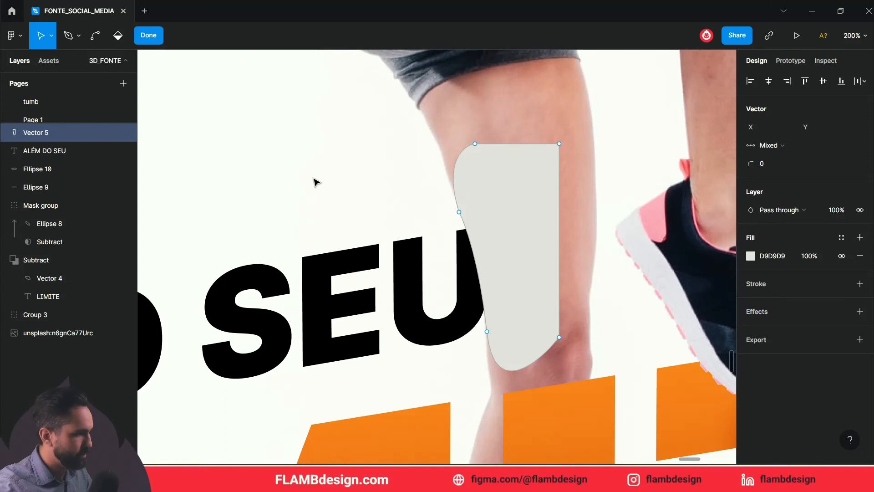
{"action": "key", "text": "Escape"}
Subtract the leg-edge shape from the ALÉM DO SEU text so the U is cut along the leg.
{"action": "left_click", "coordinate": [398, 261], "text": "shift"}
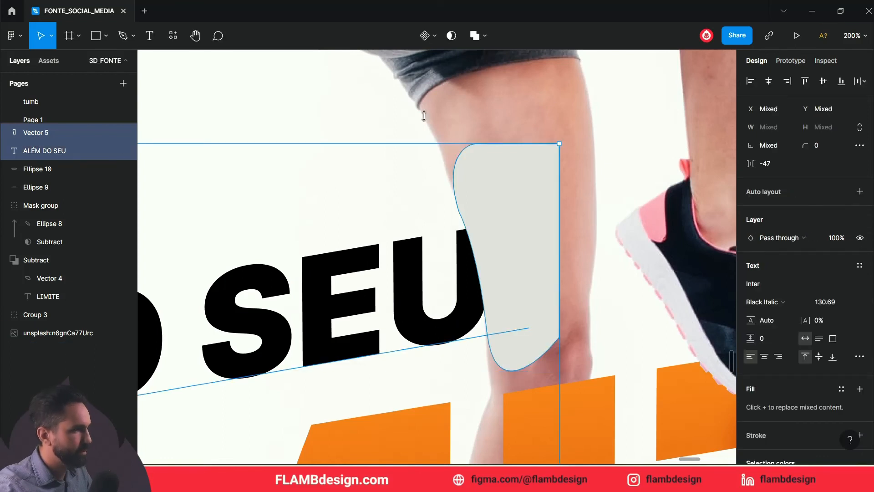
{"action": "left_click", "coordinate": [474, 37]}
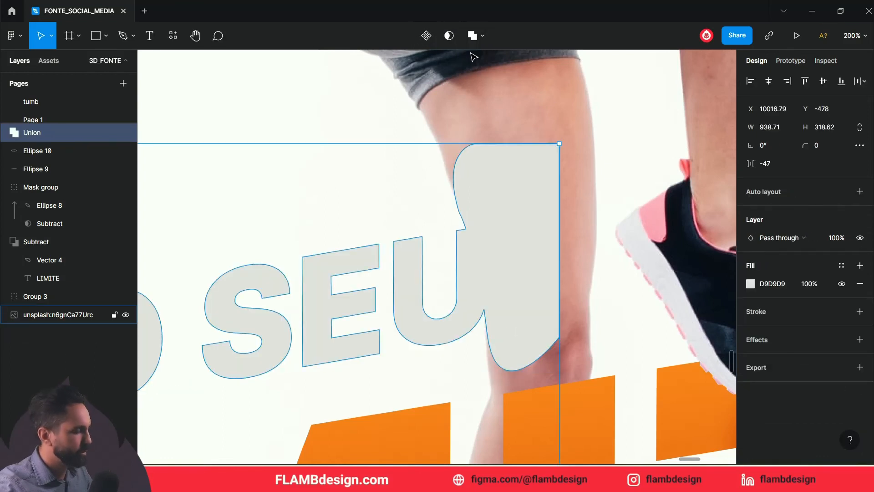
{"action": "key", "text": "ctrl+z"}
{"action": "left_click", "coordinate": [483, 35]}
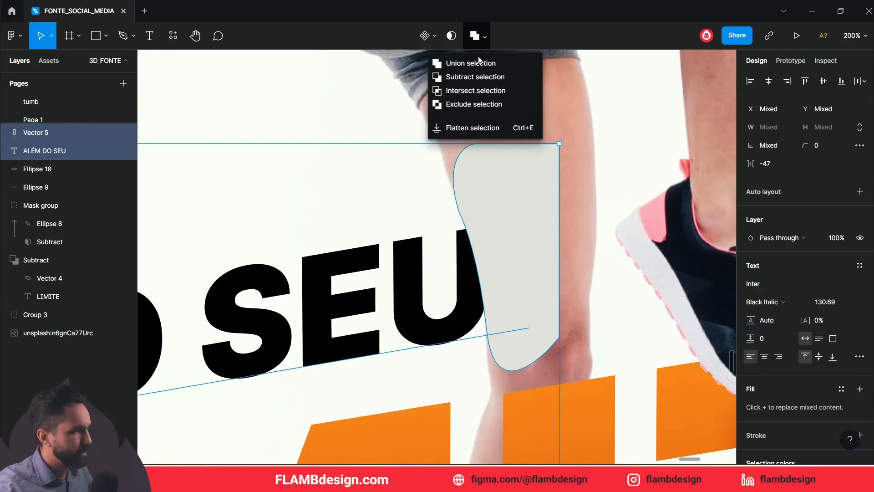
{"action": "left_click", "coordinate": [469, 79]}
{"action": "scroll", "coordinate": [394, 224], "scroll_direction": "left", "scroll_amount": 3}
{"action": "scroll", "coordinate": [394, 225], "scroll_direction": "down", "scroll_amount": 2}
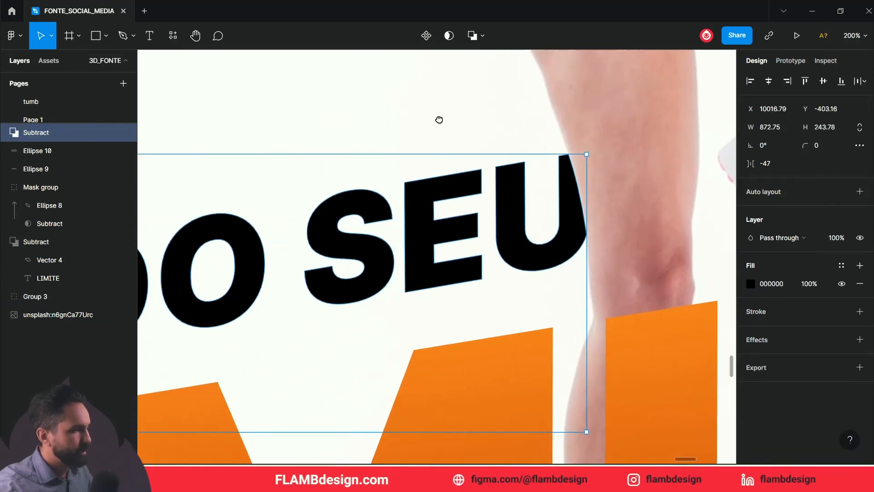
Shorten the background photo from its lower edge to a height of 2024, trimming empty floor, and check the whole poster.
{"action": "key", "text": "shift+1"}
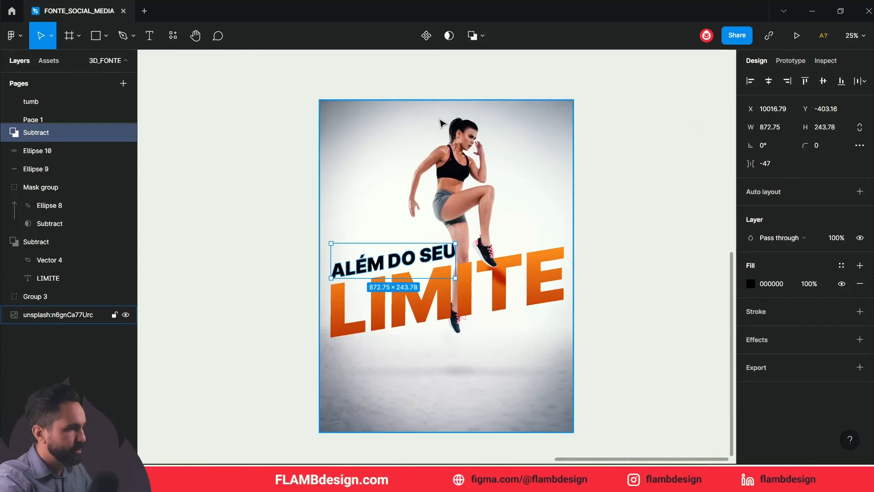
{"action": "left_click", "coordinate": [275, 211]}
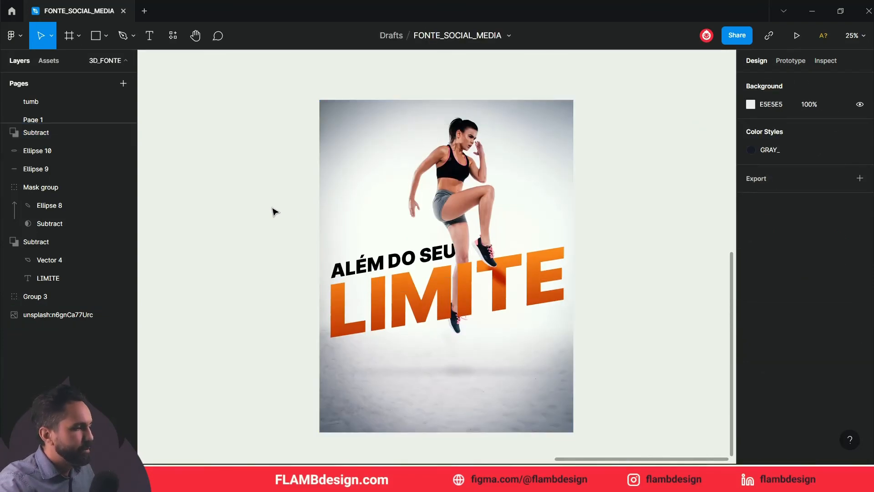
{"action": "left_click", "coordinate": [460, 410]}
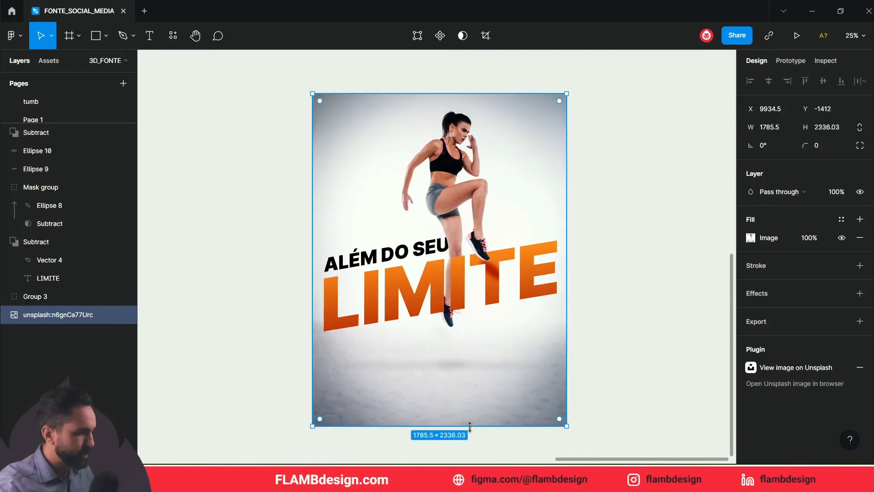
{"action": "left_click_drag", "start_coordinate": [470, 426], "coordinate": [472, 380]}
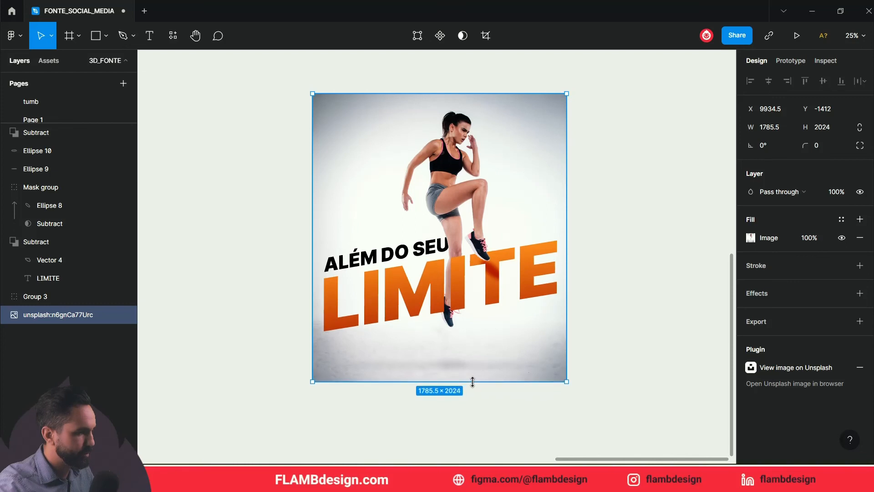
{"action": "left_click", "coordinate": [665, 279]}
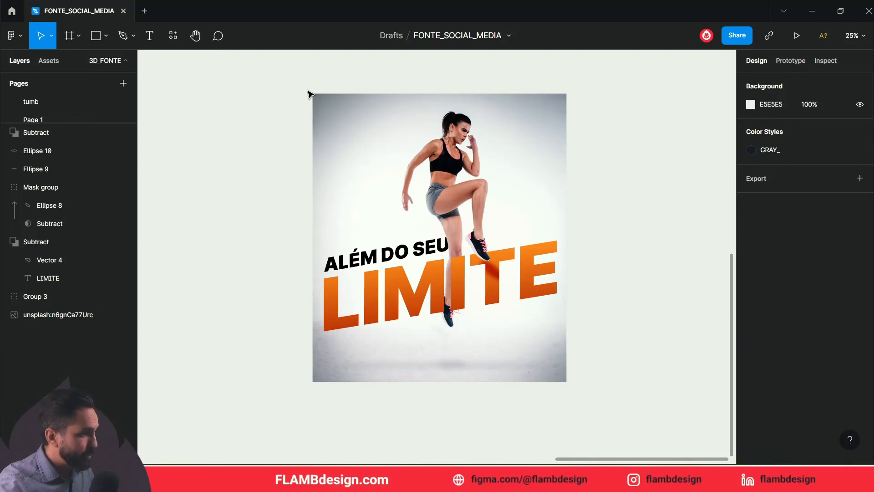
{"action": "left_click_drag", "start_coordinate": [305, 89], "coordinate": [586, 378]}
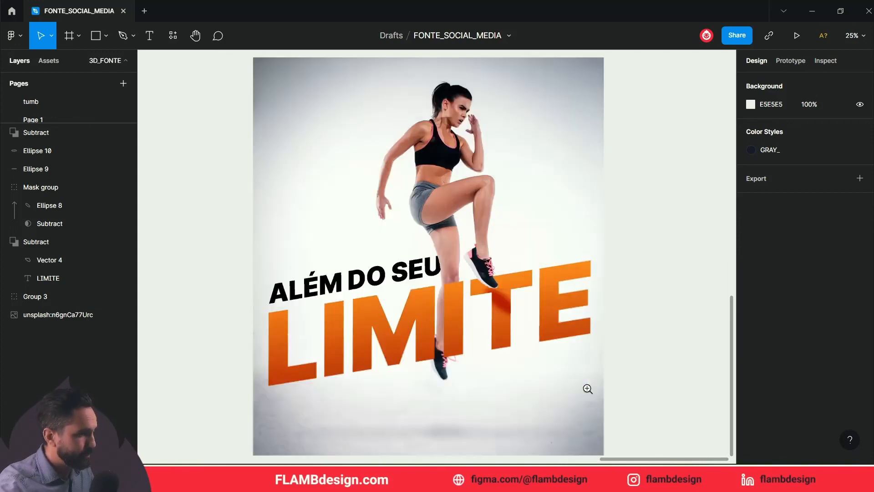